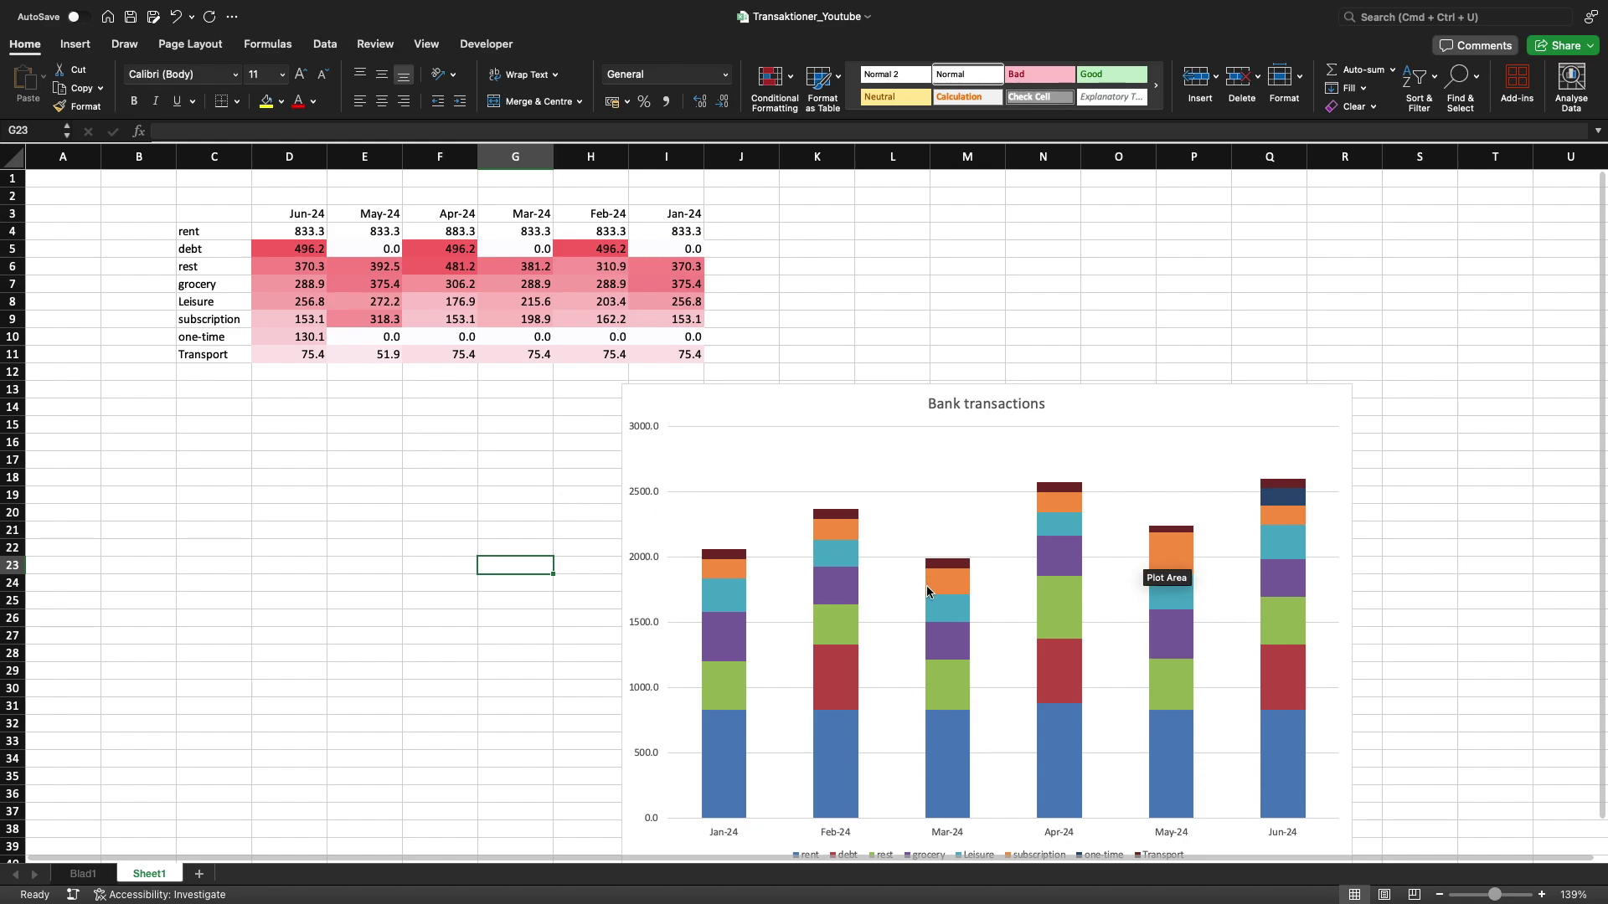
Open the Blad1 sheet and examine the category formulas in the type column of the finished transactions workbook.
mouse_move(944, 611)
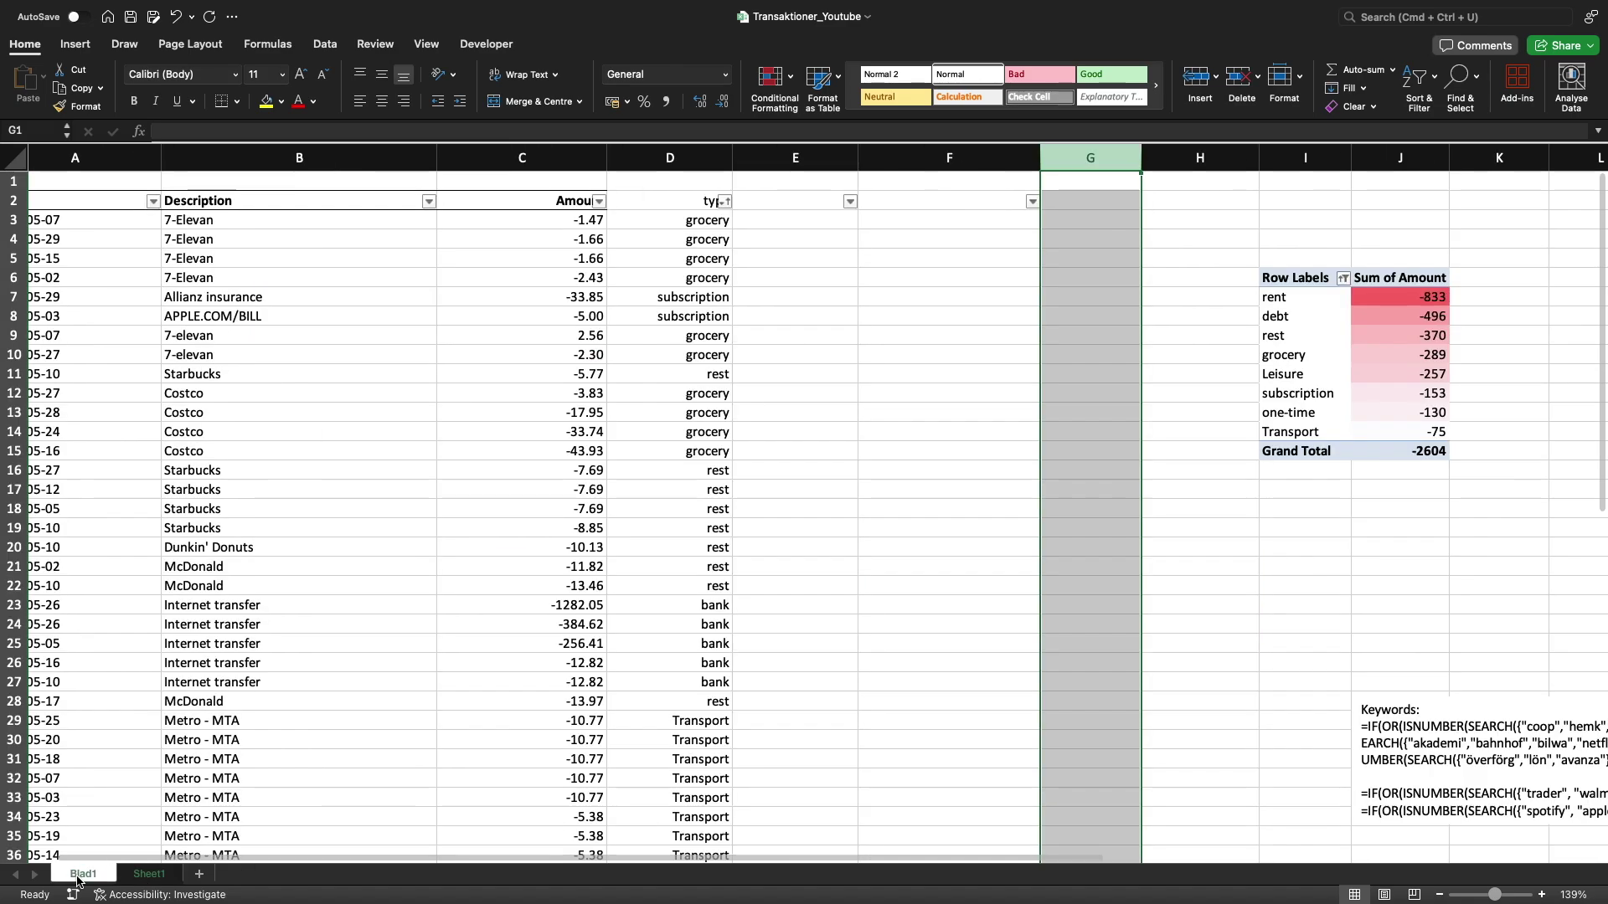
left_click(84, 875)
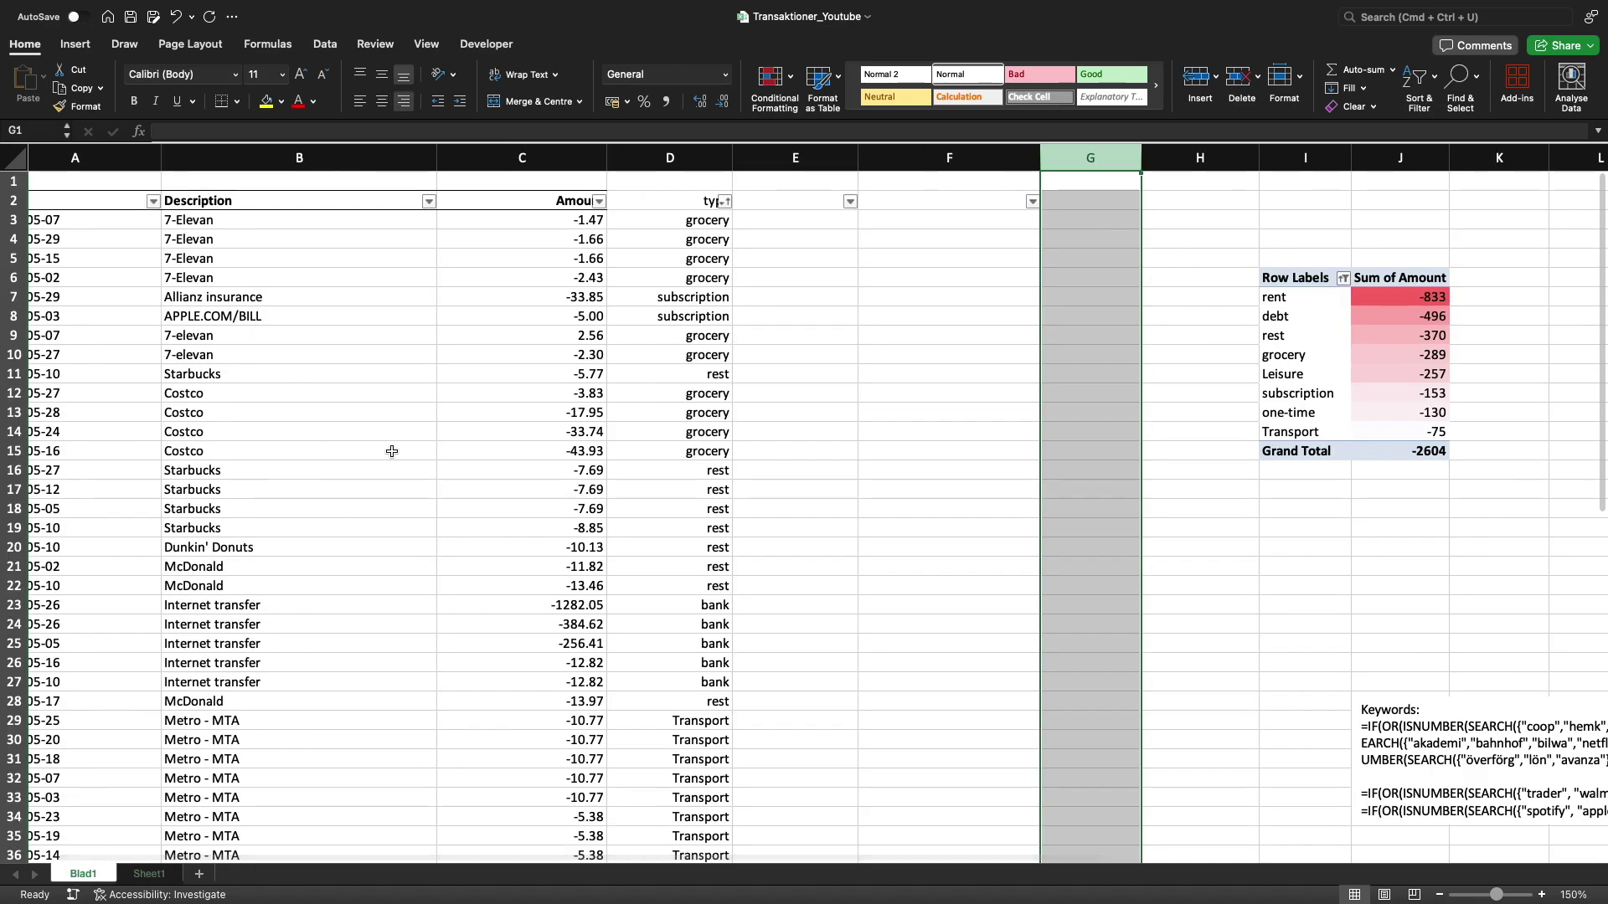
scroll(392, 451, "left", 1)
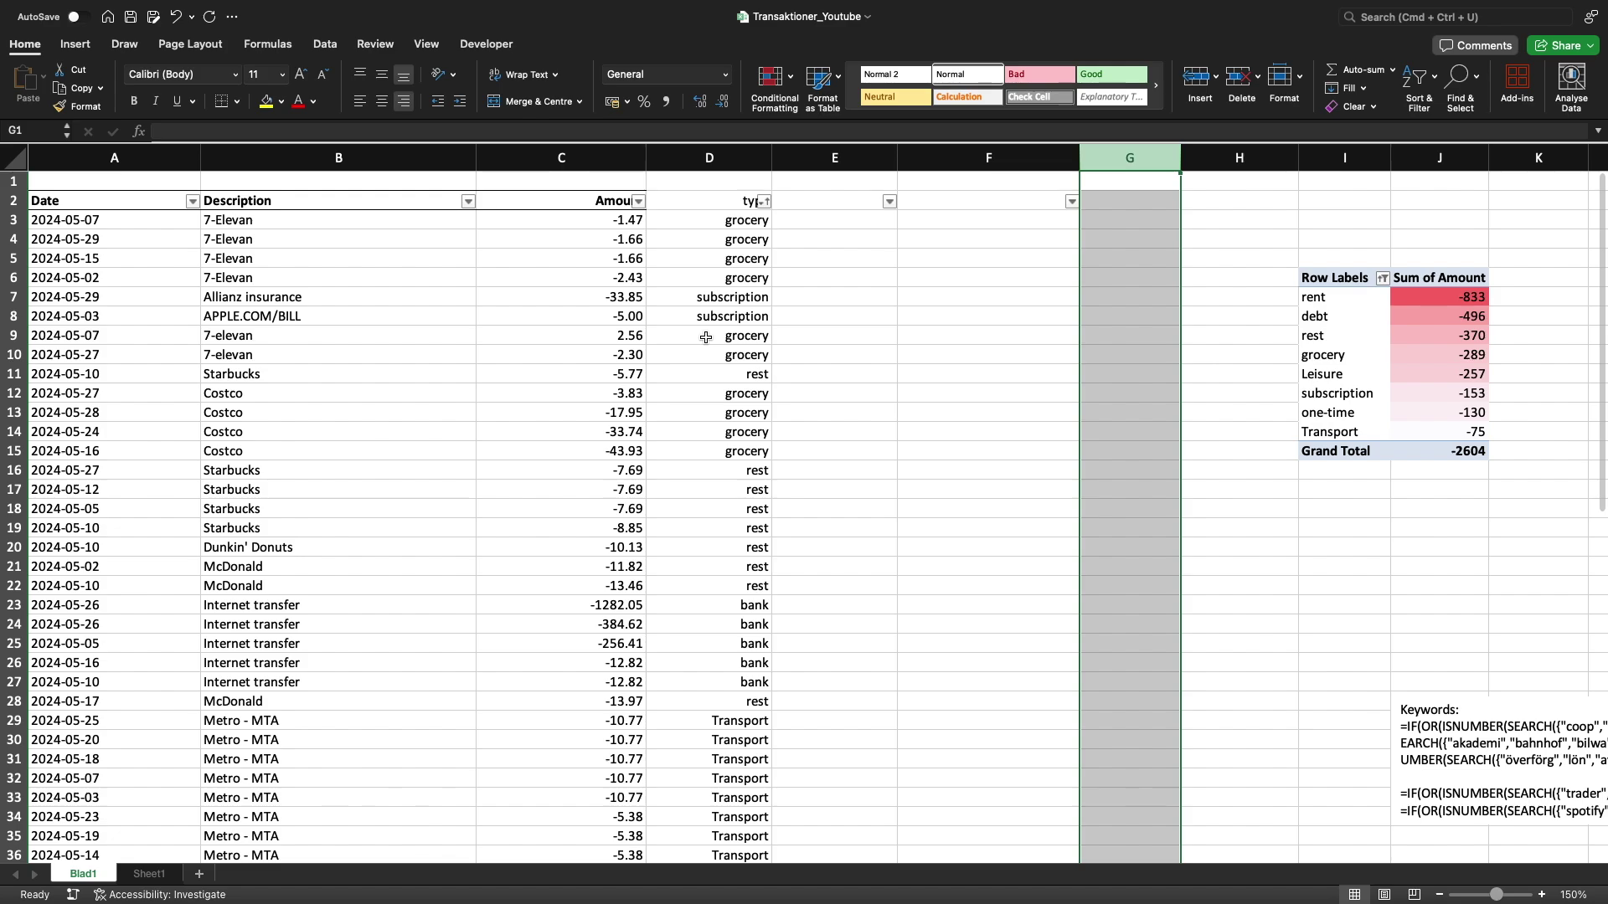
left_click(731, 278)
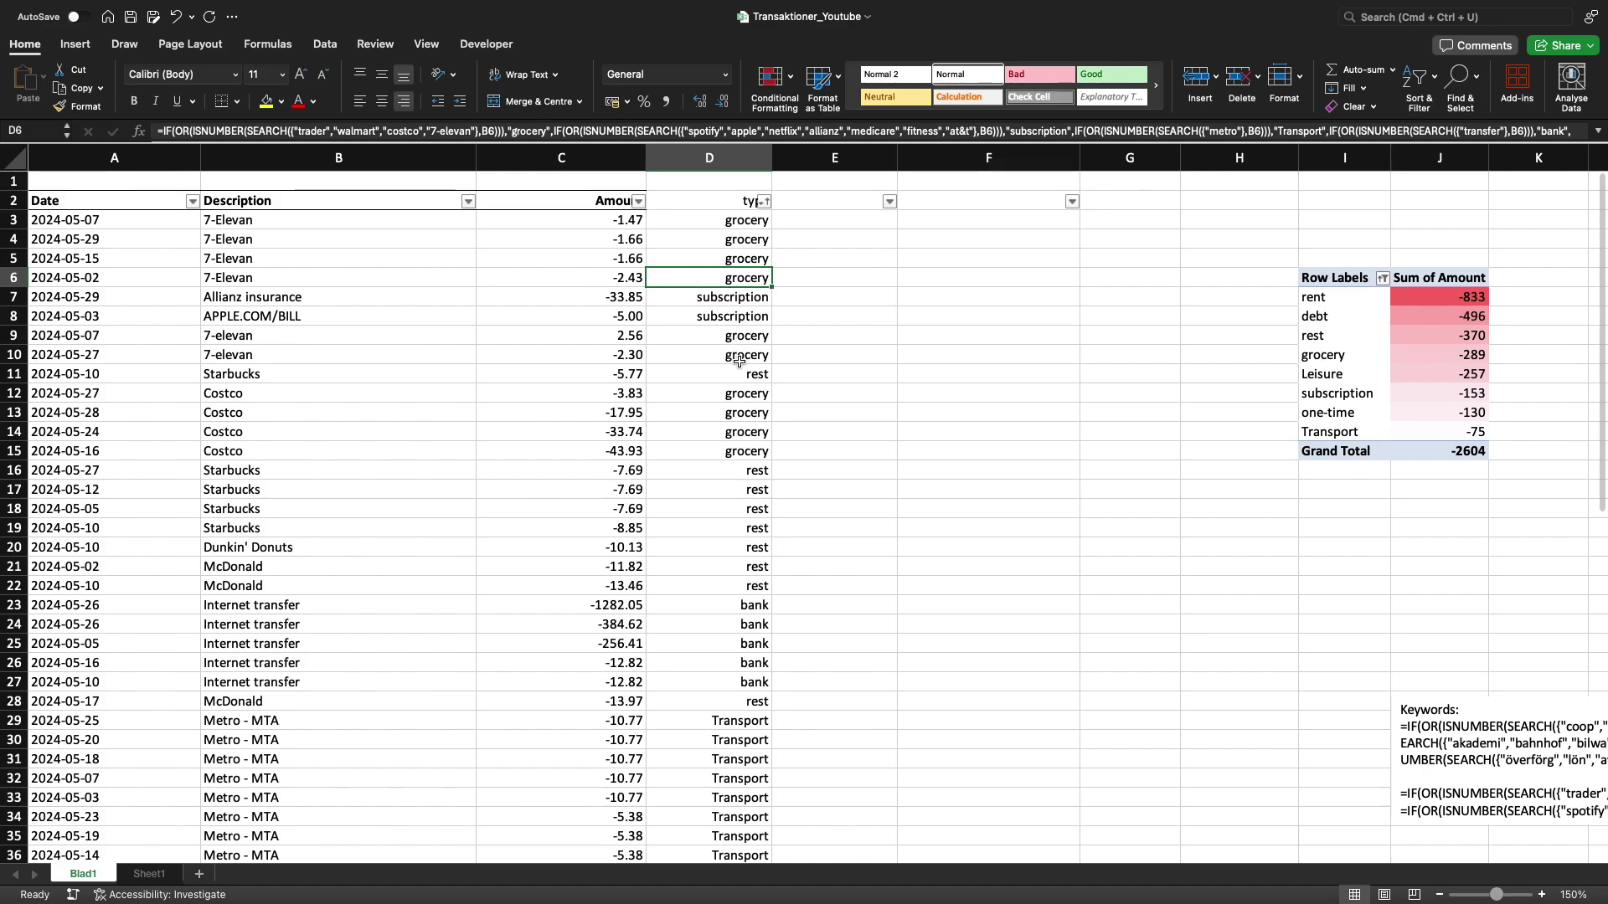
left_click(748, 409)
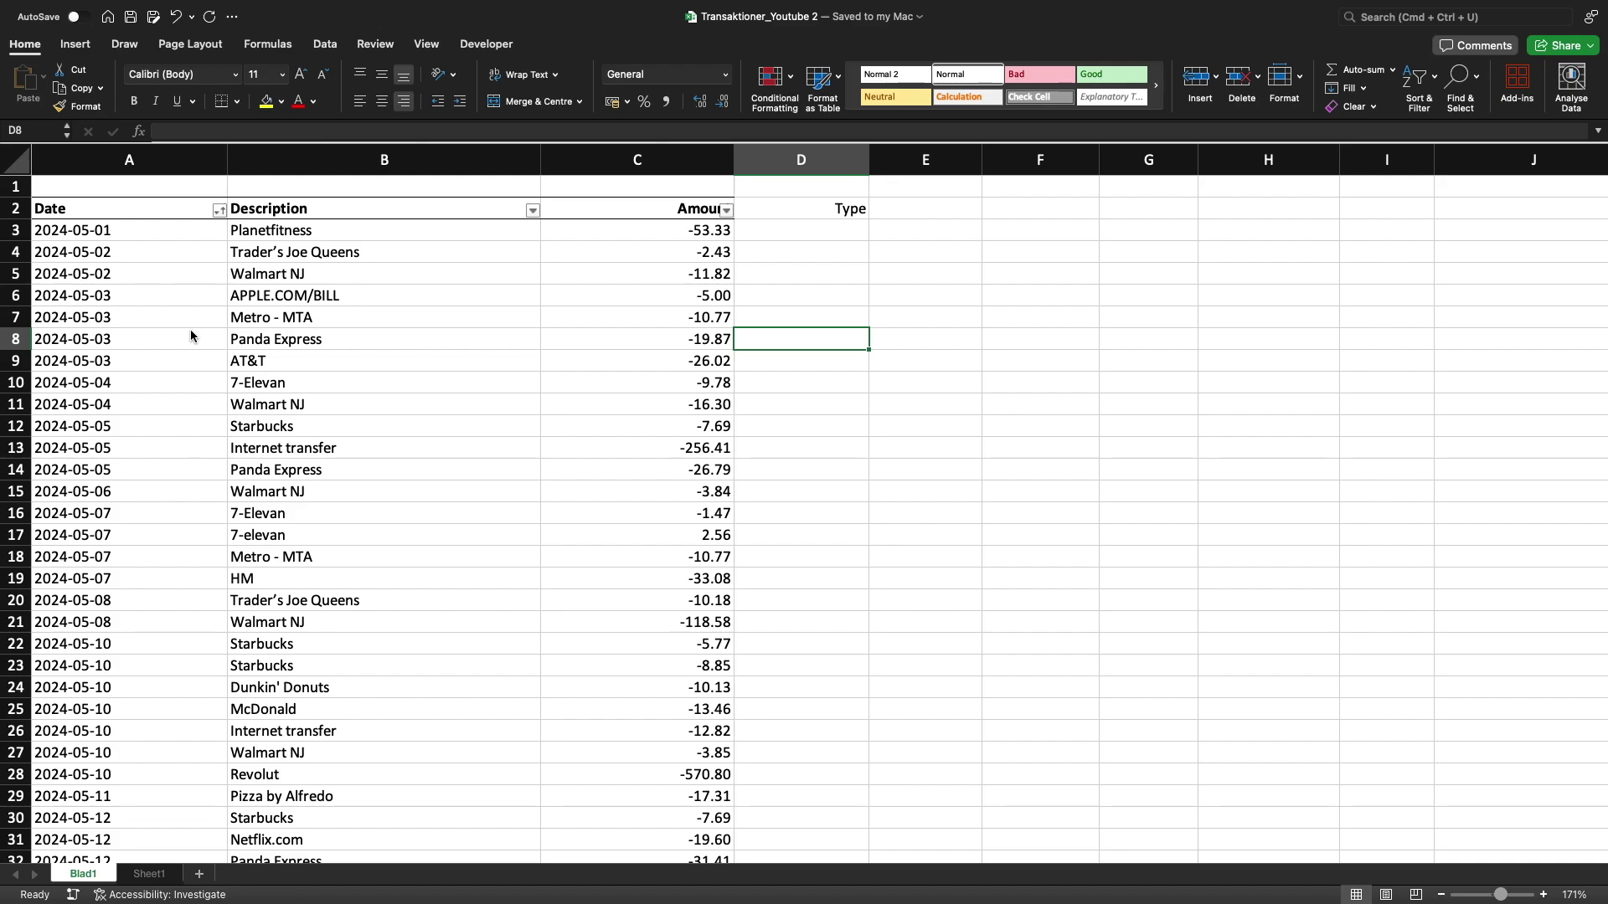
In D3 of the Transaktioner_Youtube 2 workbook, enter the formula =SEARCH("planetfitness",B3).
left_click(851, 238)
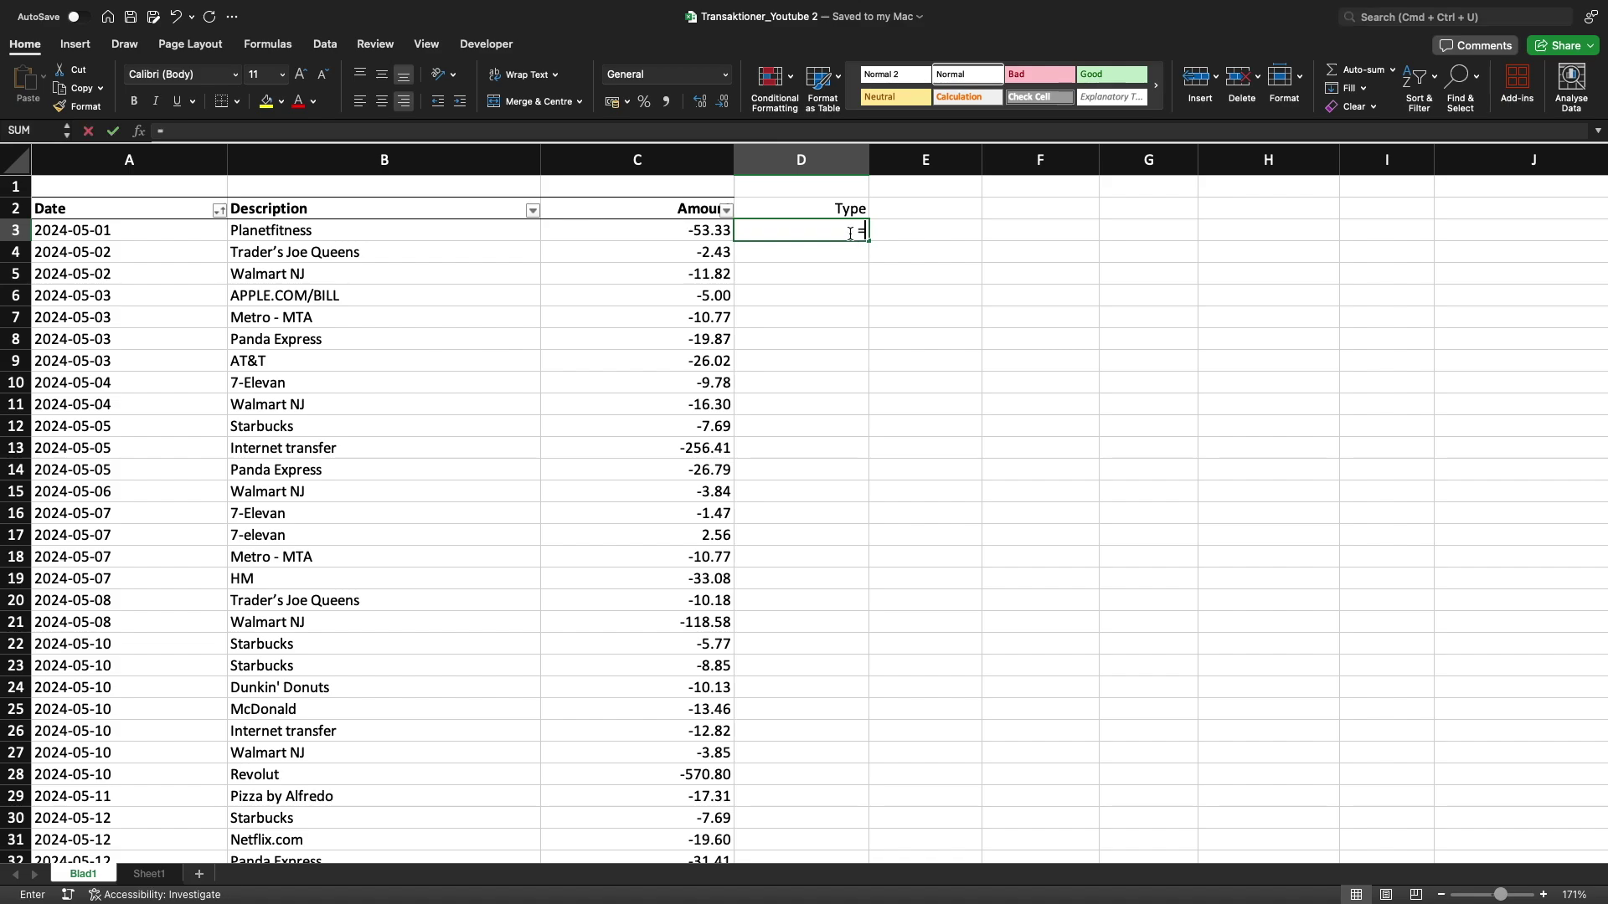
type("=searc")
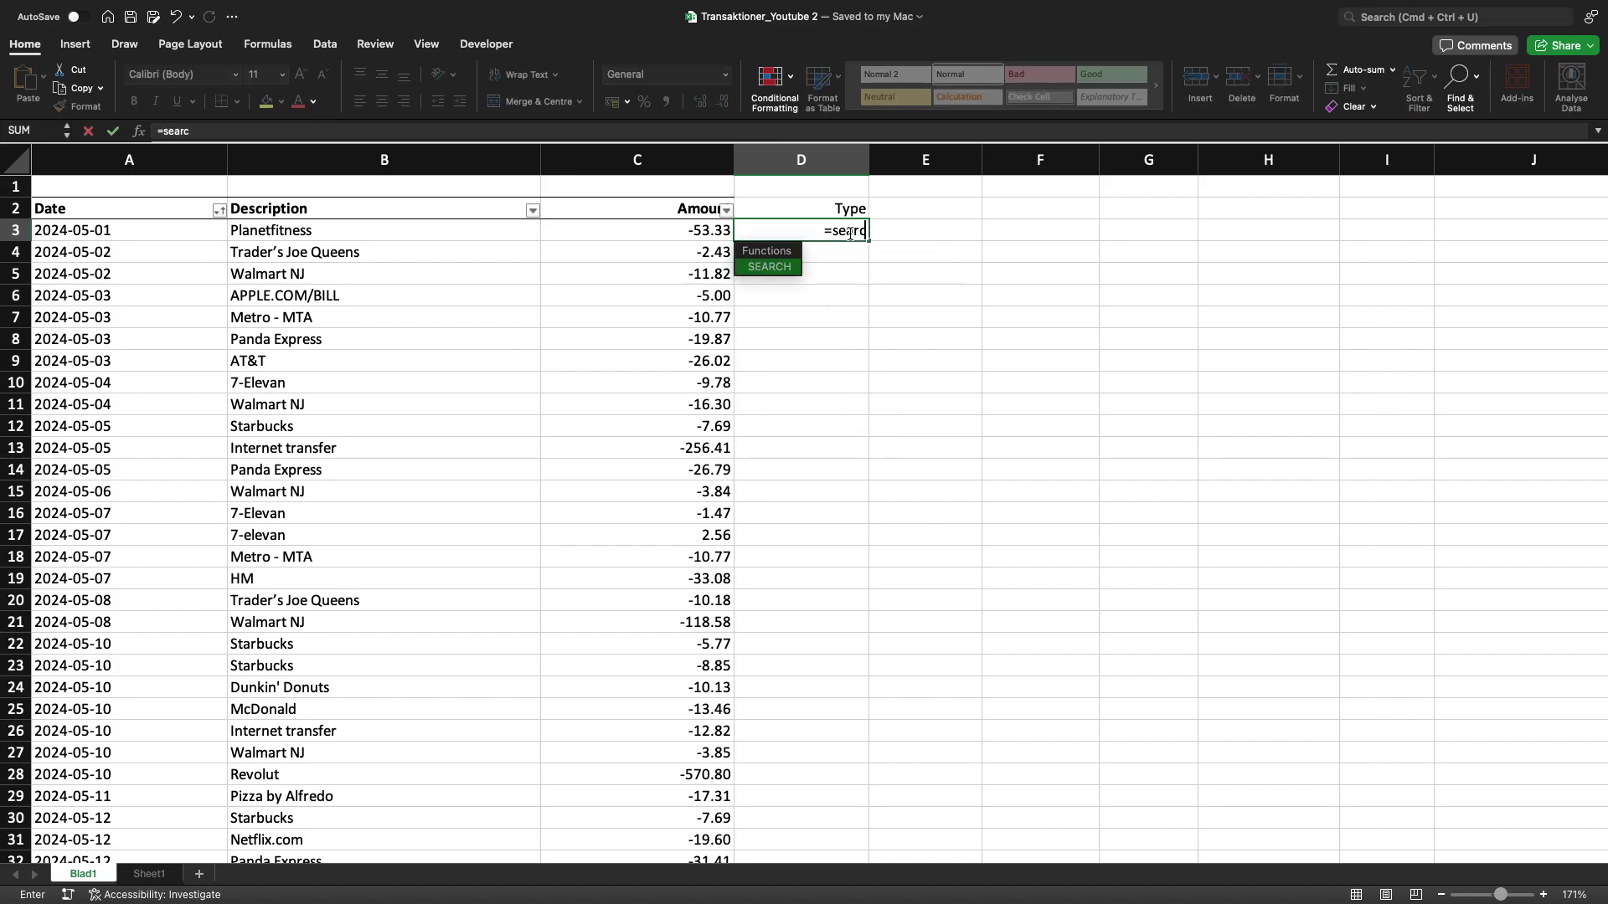
key("Tab")
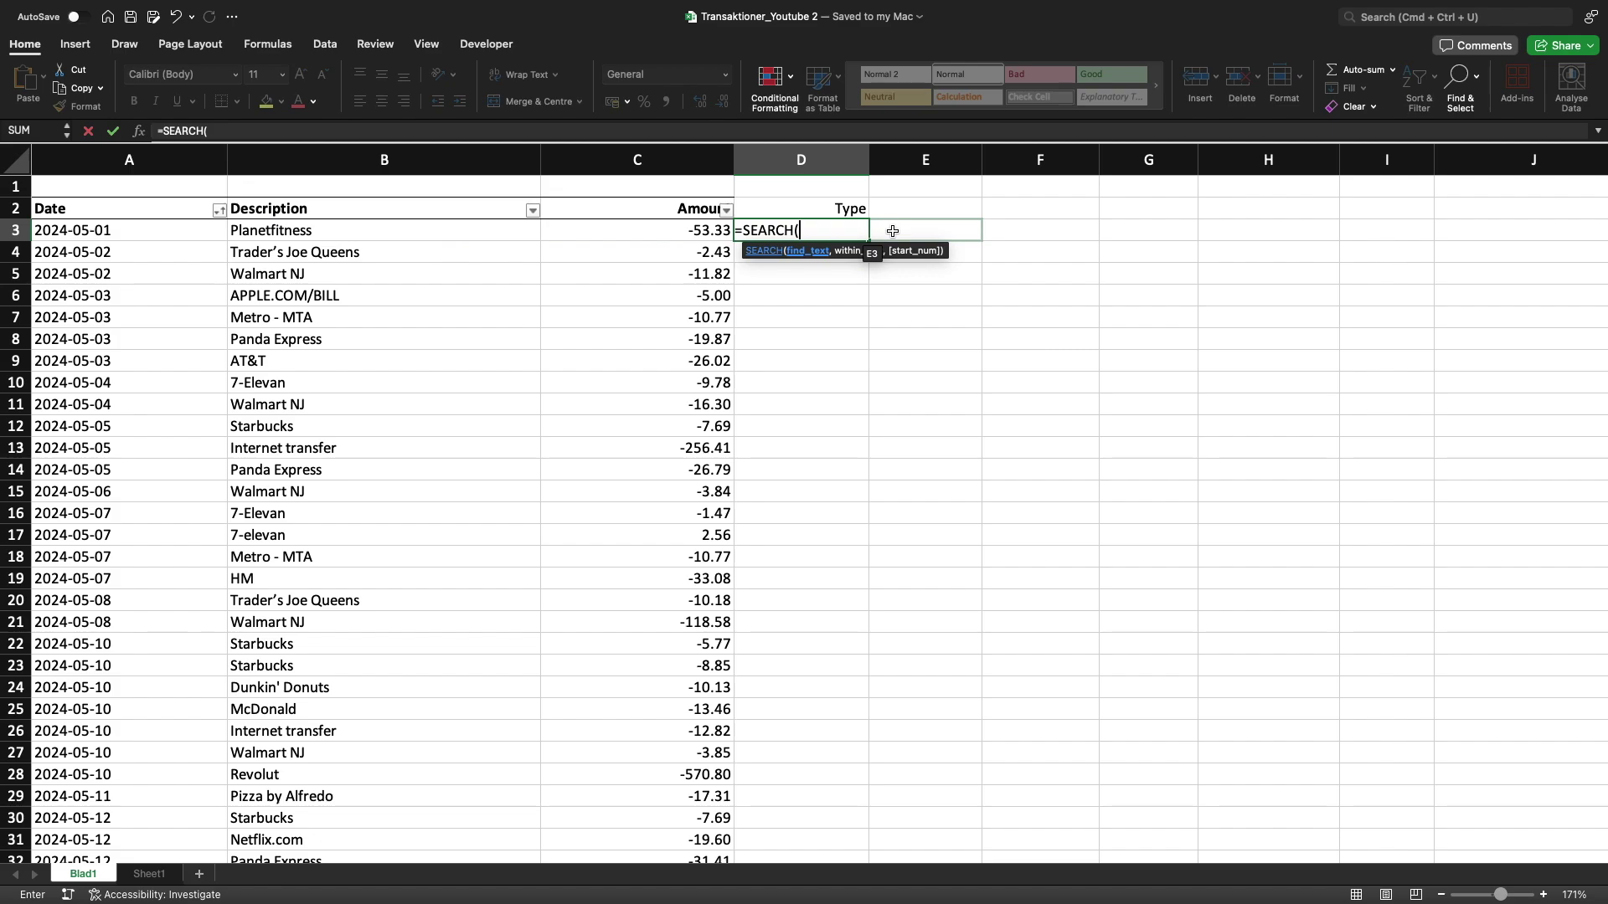
type("\"planetfitness\",")
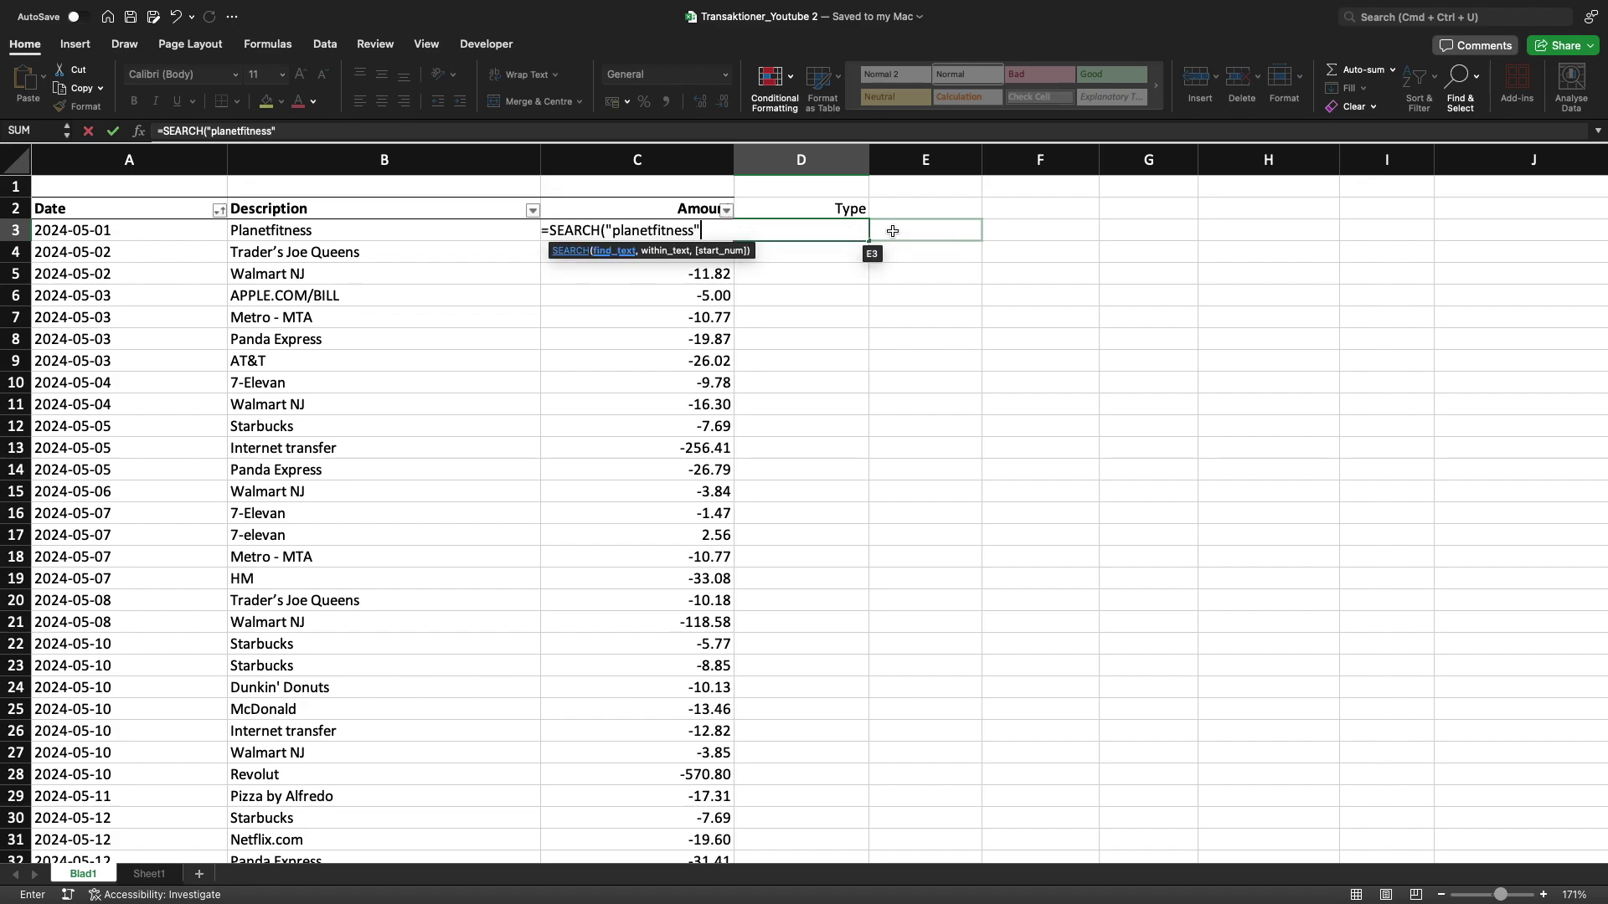
left_click(476, 229)
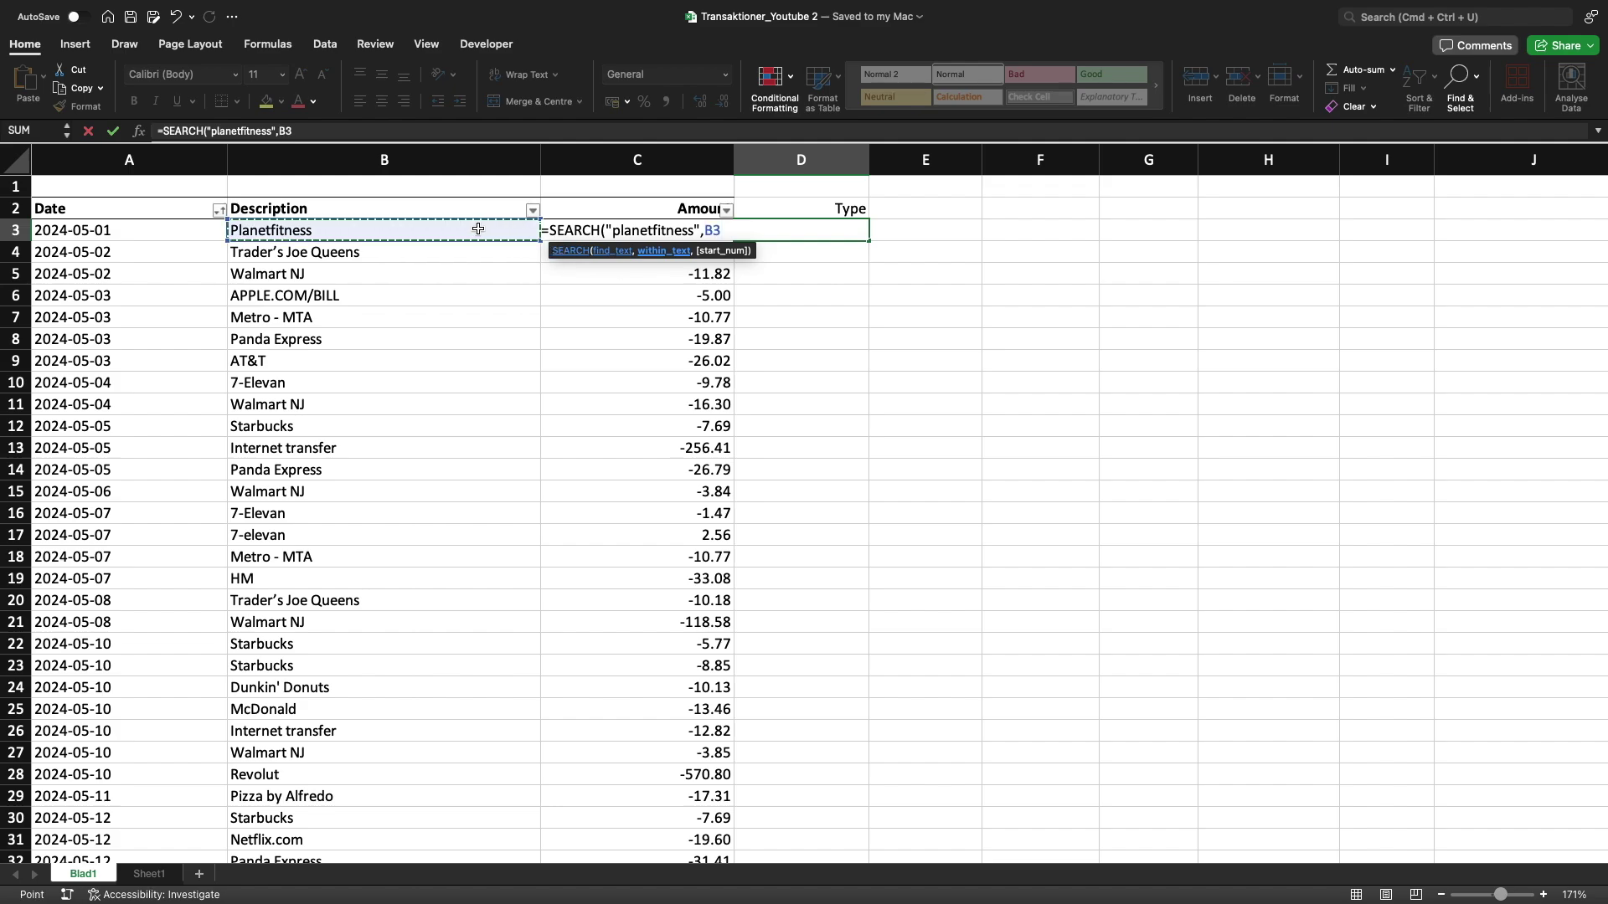
type(")")
key("Return")
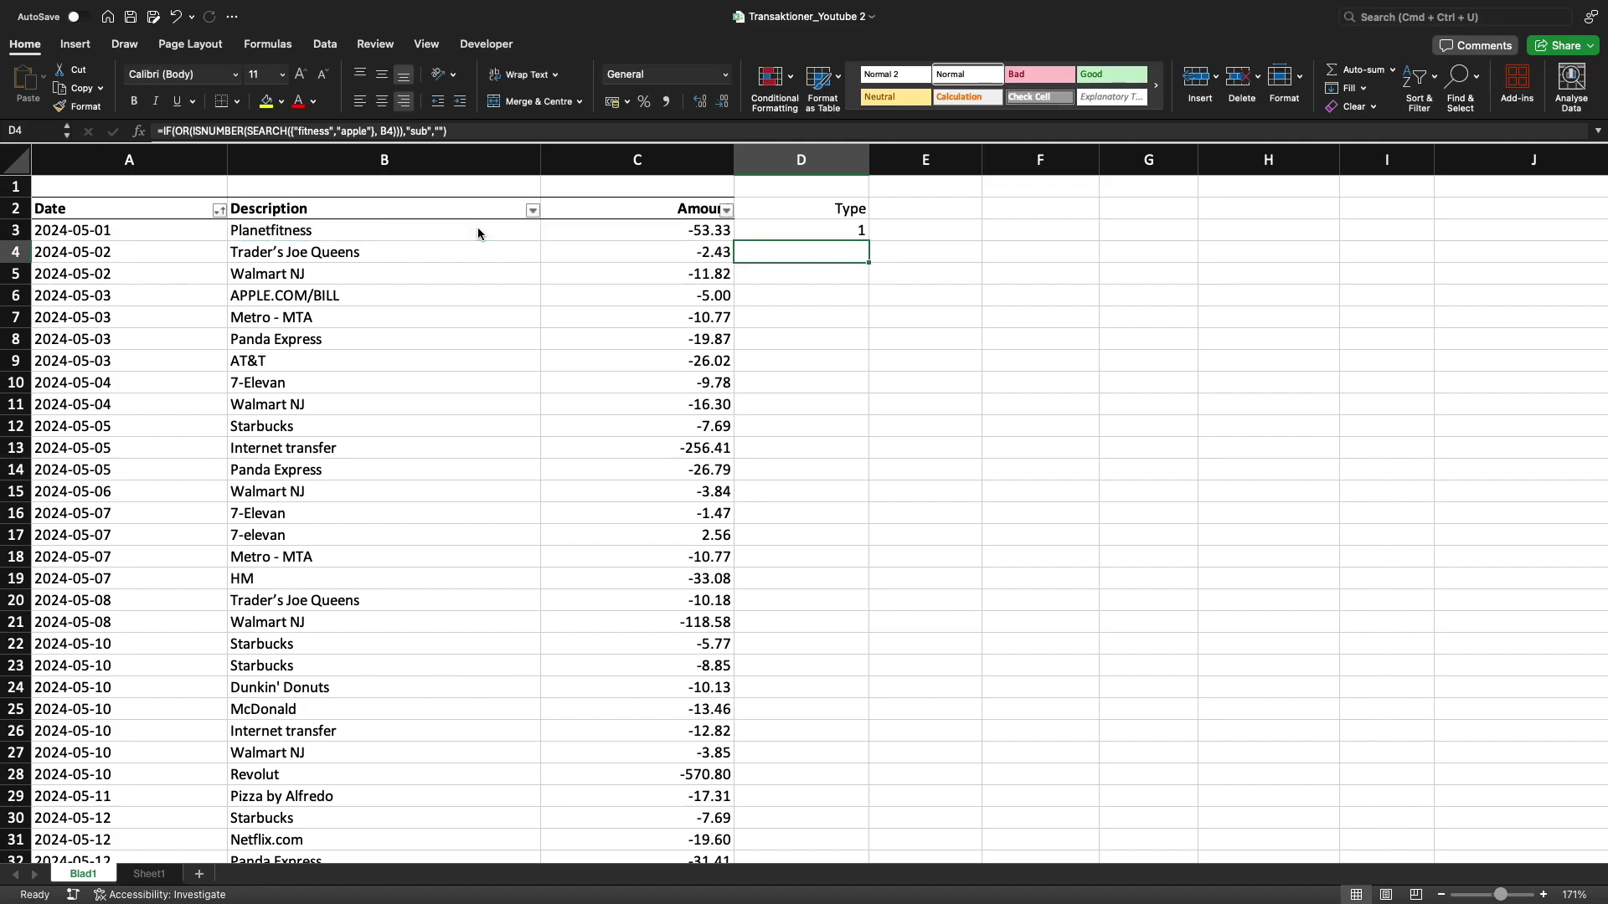
Copy the single-keyword SEARCH formula from D3 down through D6.
key("Up")
key("super+c")
key("shift+Down")
key("shift+Down")
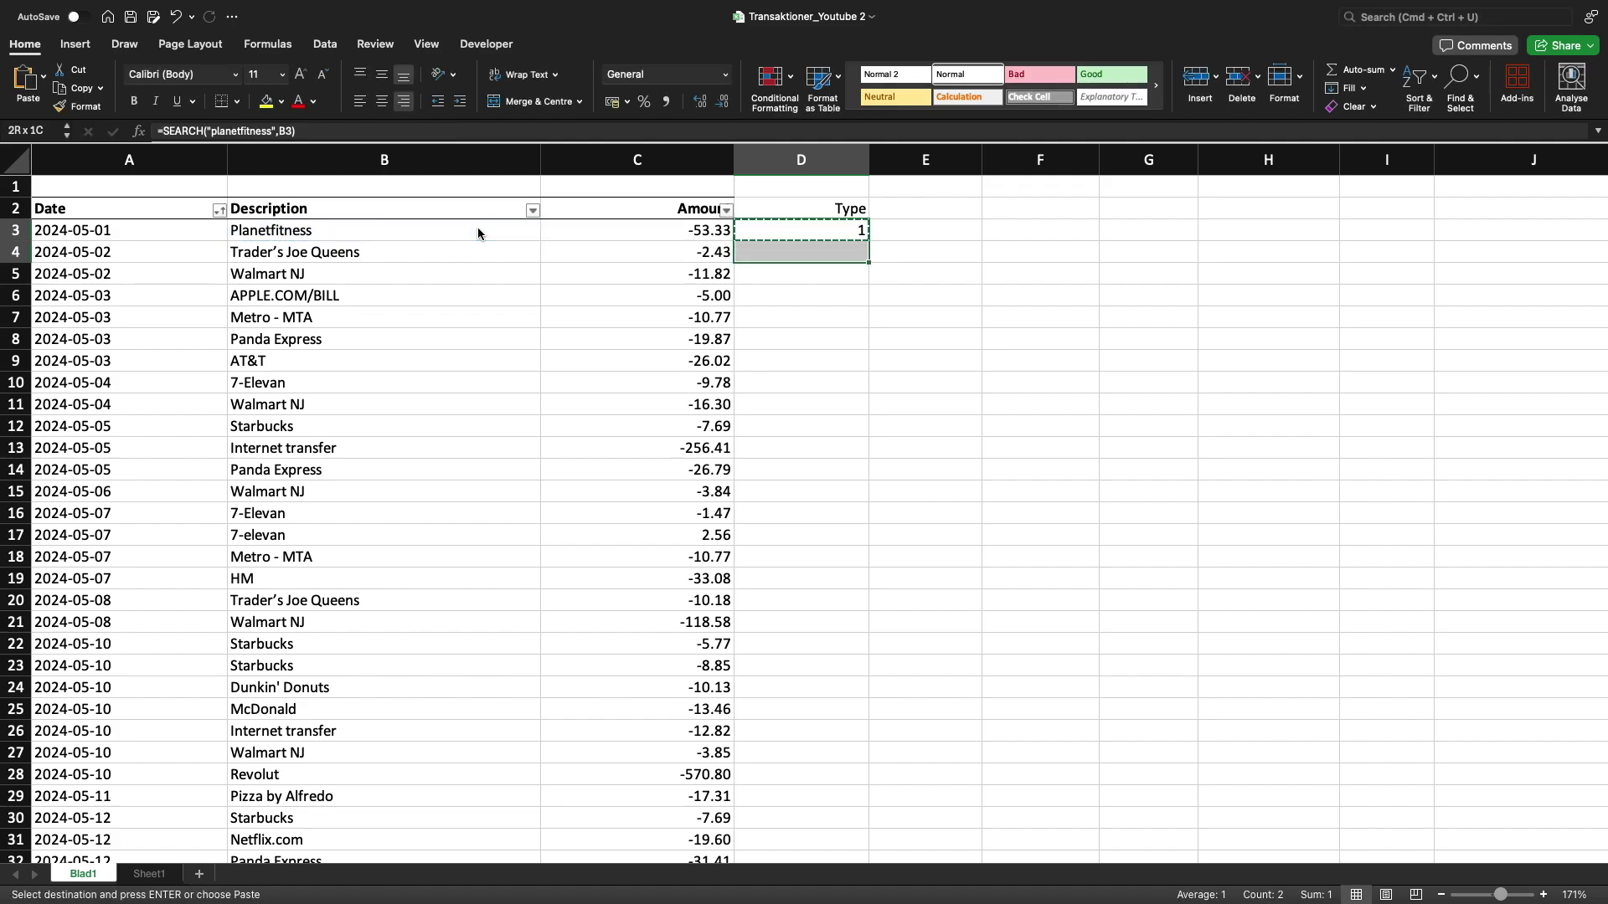
key("shift+Down")
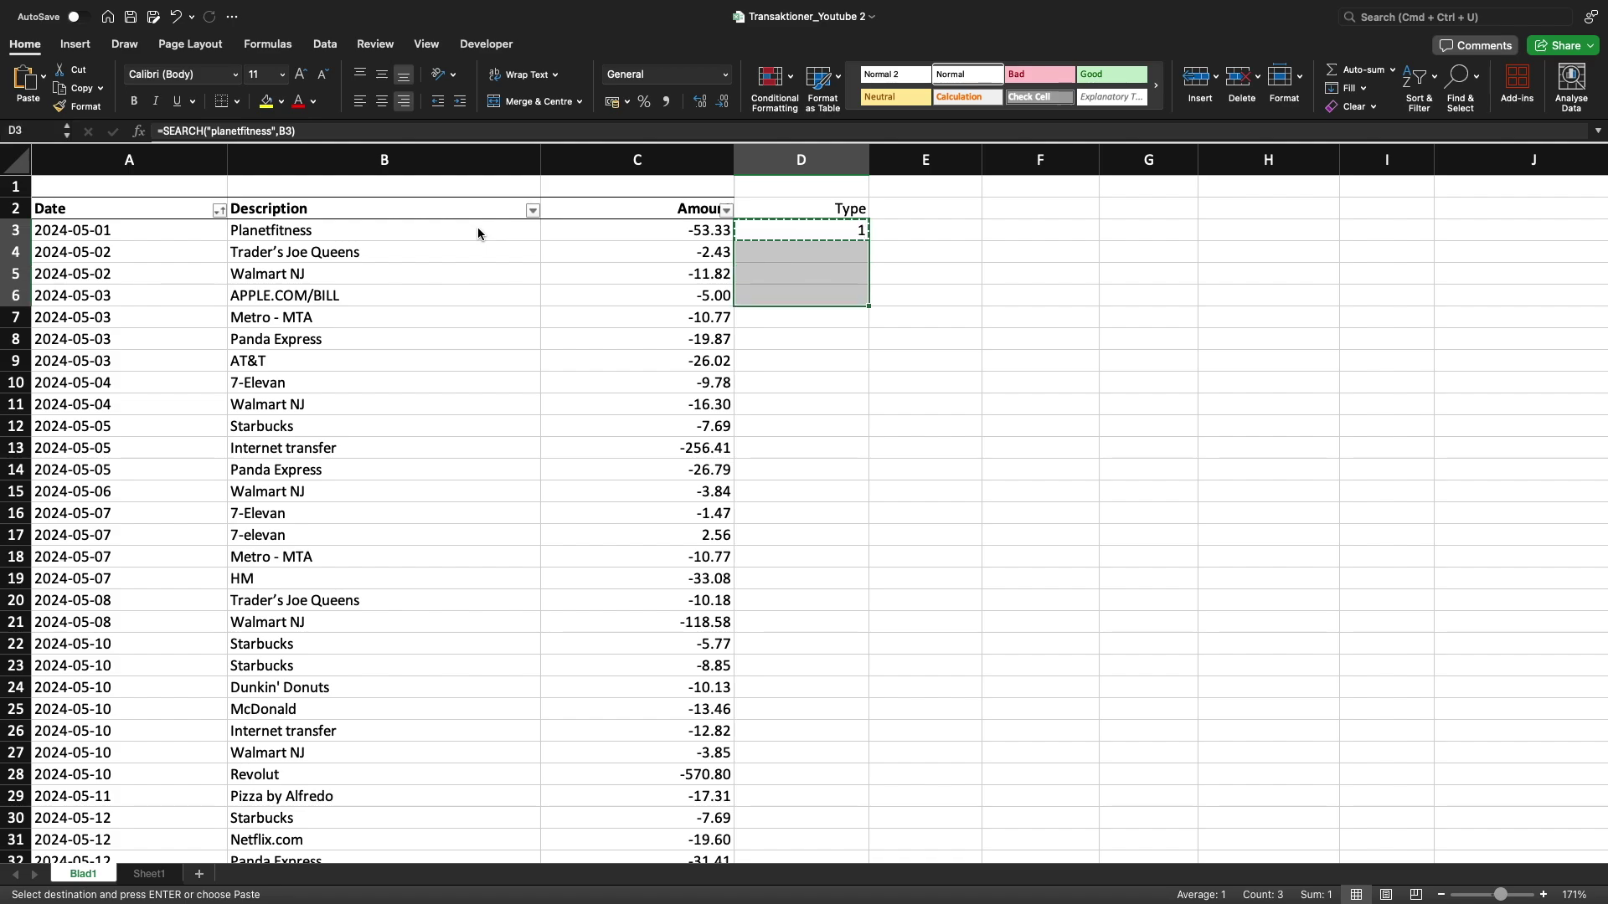
key("super+v")
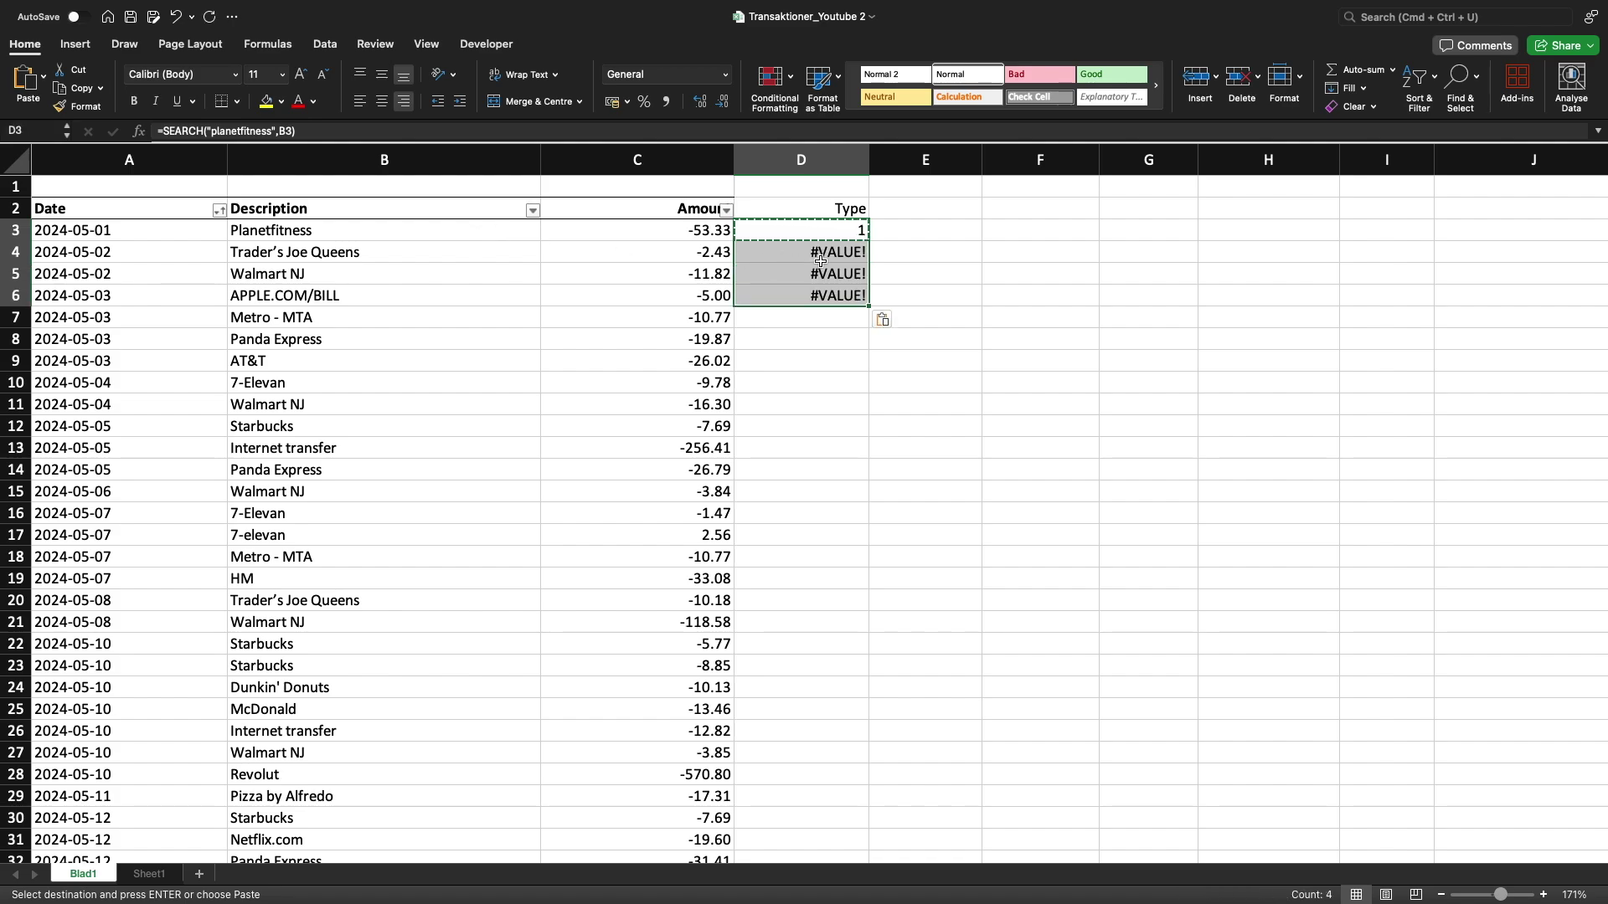
Expand the D3 search text into an array of two keywords, giving =SEARCH({"planetfitness","apple"},B3).
left_click(826, 222)
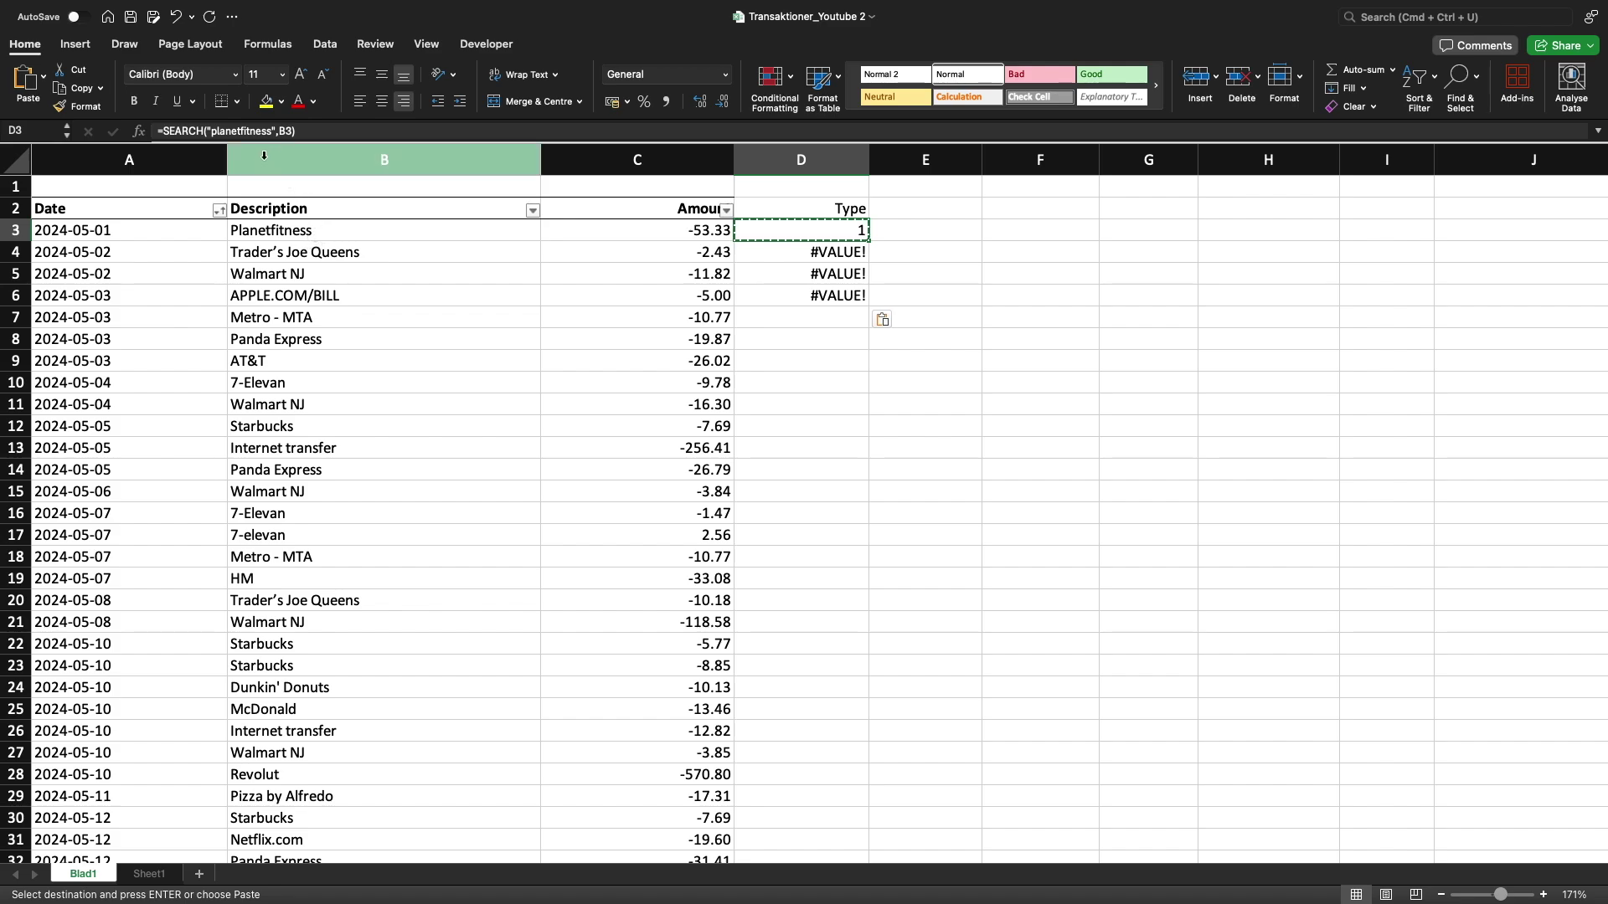
left_click(208, 131)
type("(")
key("Right")
key("Right")
key("Right")
key("Right")
key("Right")
key("Right")
key("Right")
key("Right")
key("Right")
key("Right")
key("Right")
key("Right")
key("Right")
key("Right")
key("Right")
key("Delete")
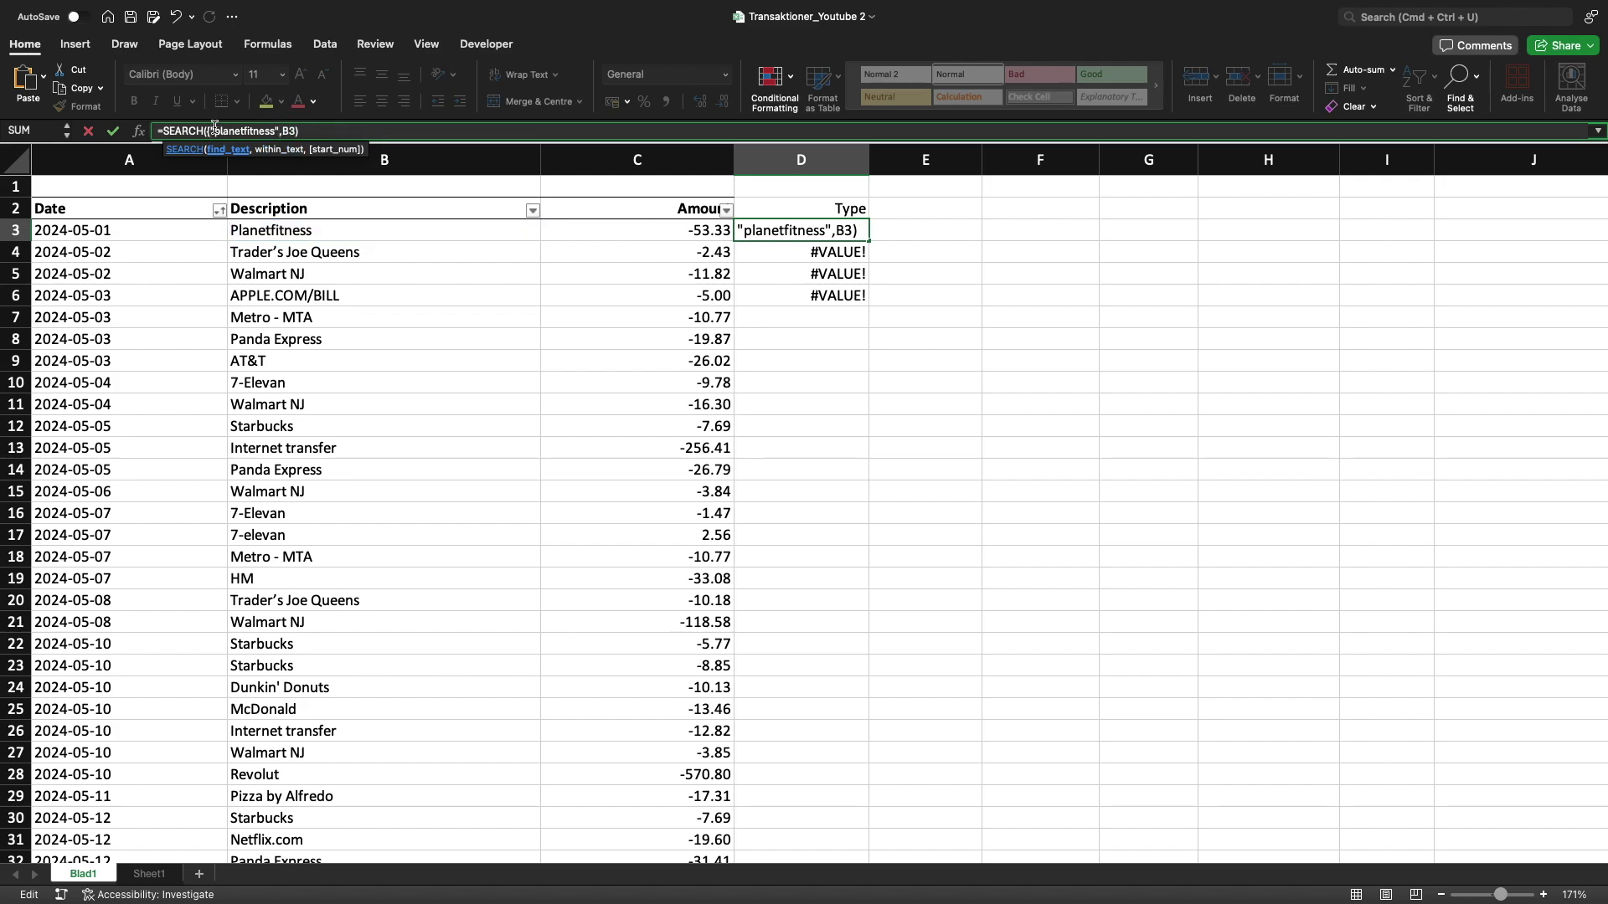
type(",\"apple")
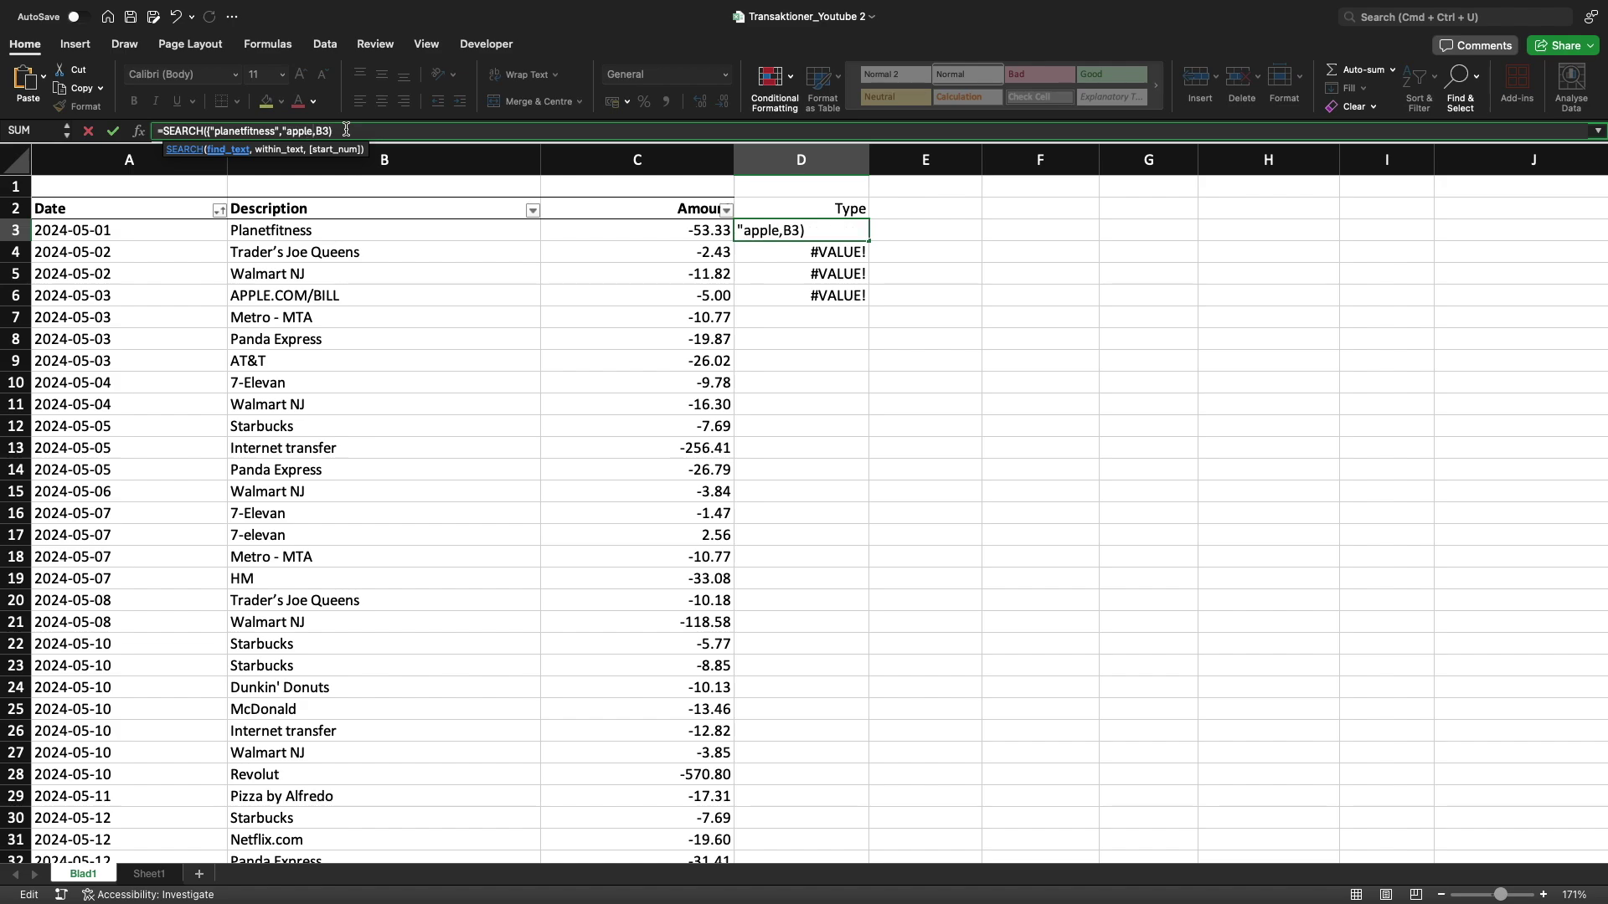
type("\"}")
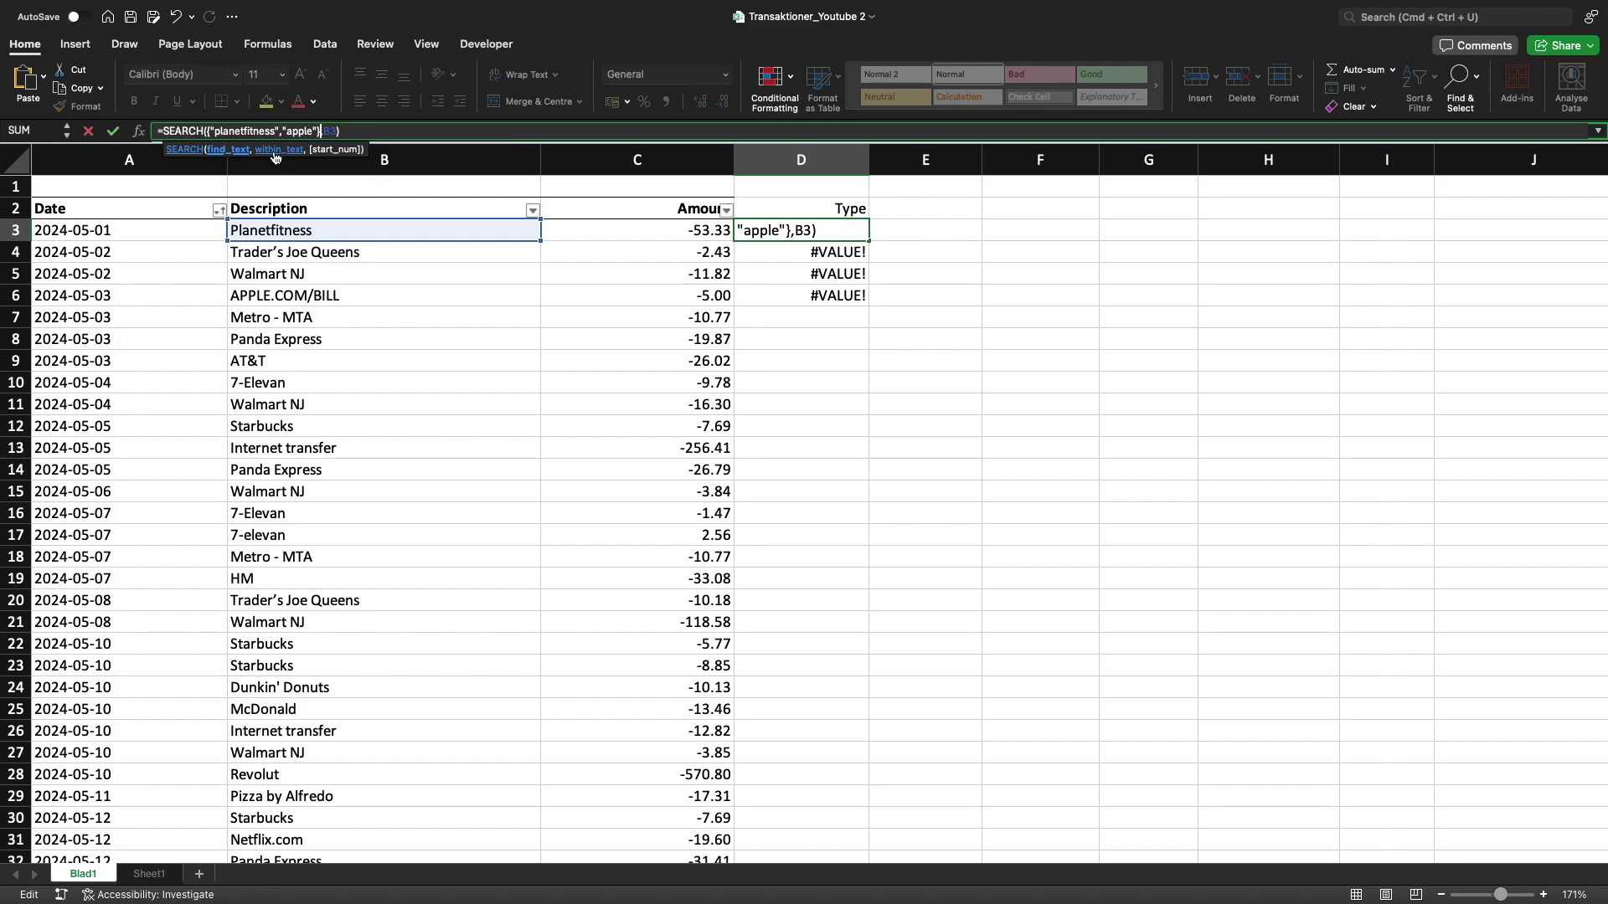
left_click(207, 132)
type("{")
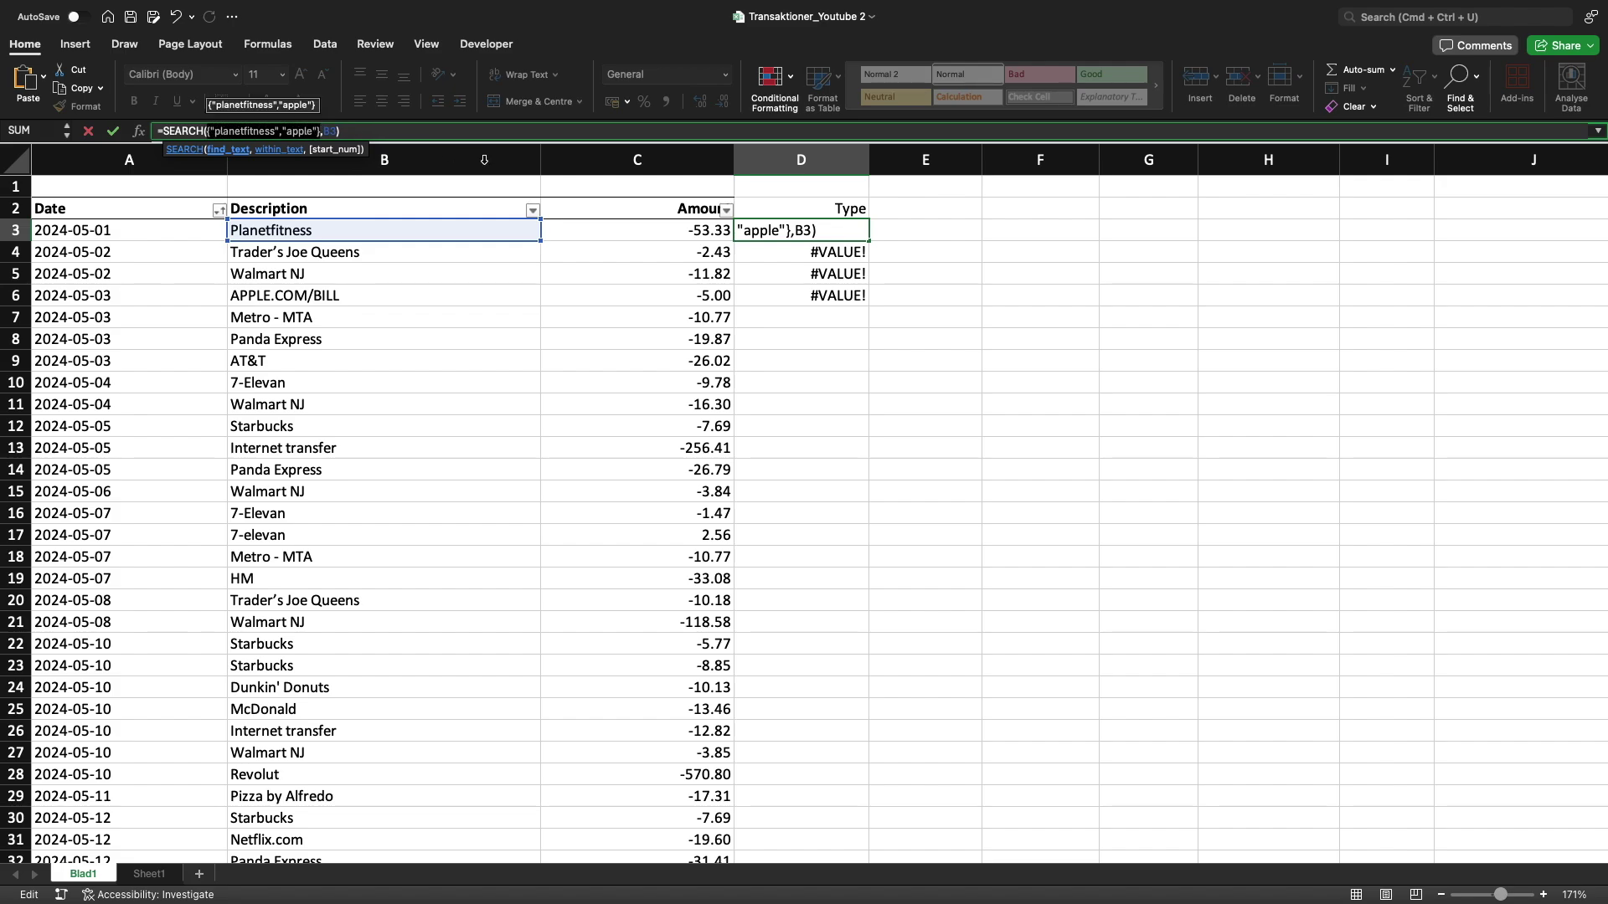
key("Return")
Copy the two-keyword SEARCH formula from D3 down through D6 and check the APPLE.COM/BILL row.
key("Up")
key("super+c")
key("shift+Down")
key("shift+Down")
key("shift+Down")
key("shift+Down")
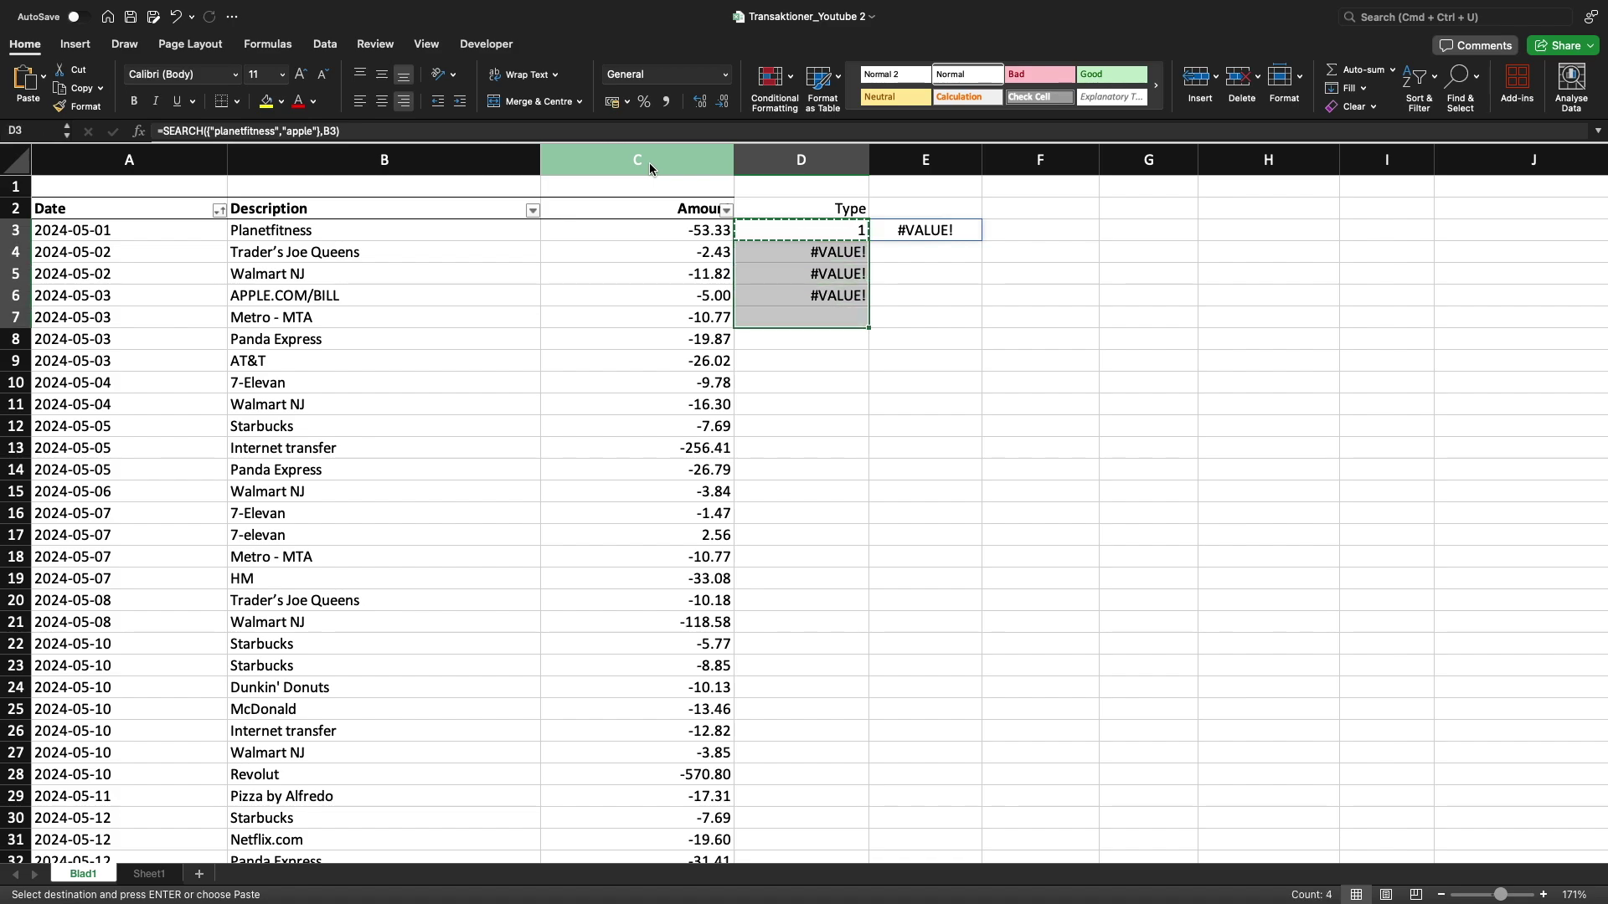
key("shift+Up")
key("super+v")
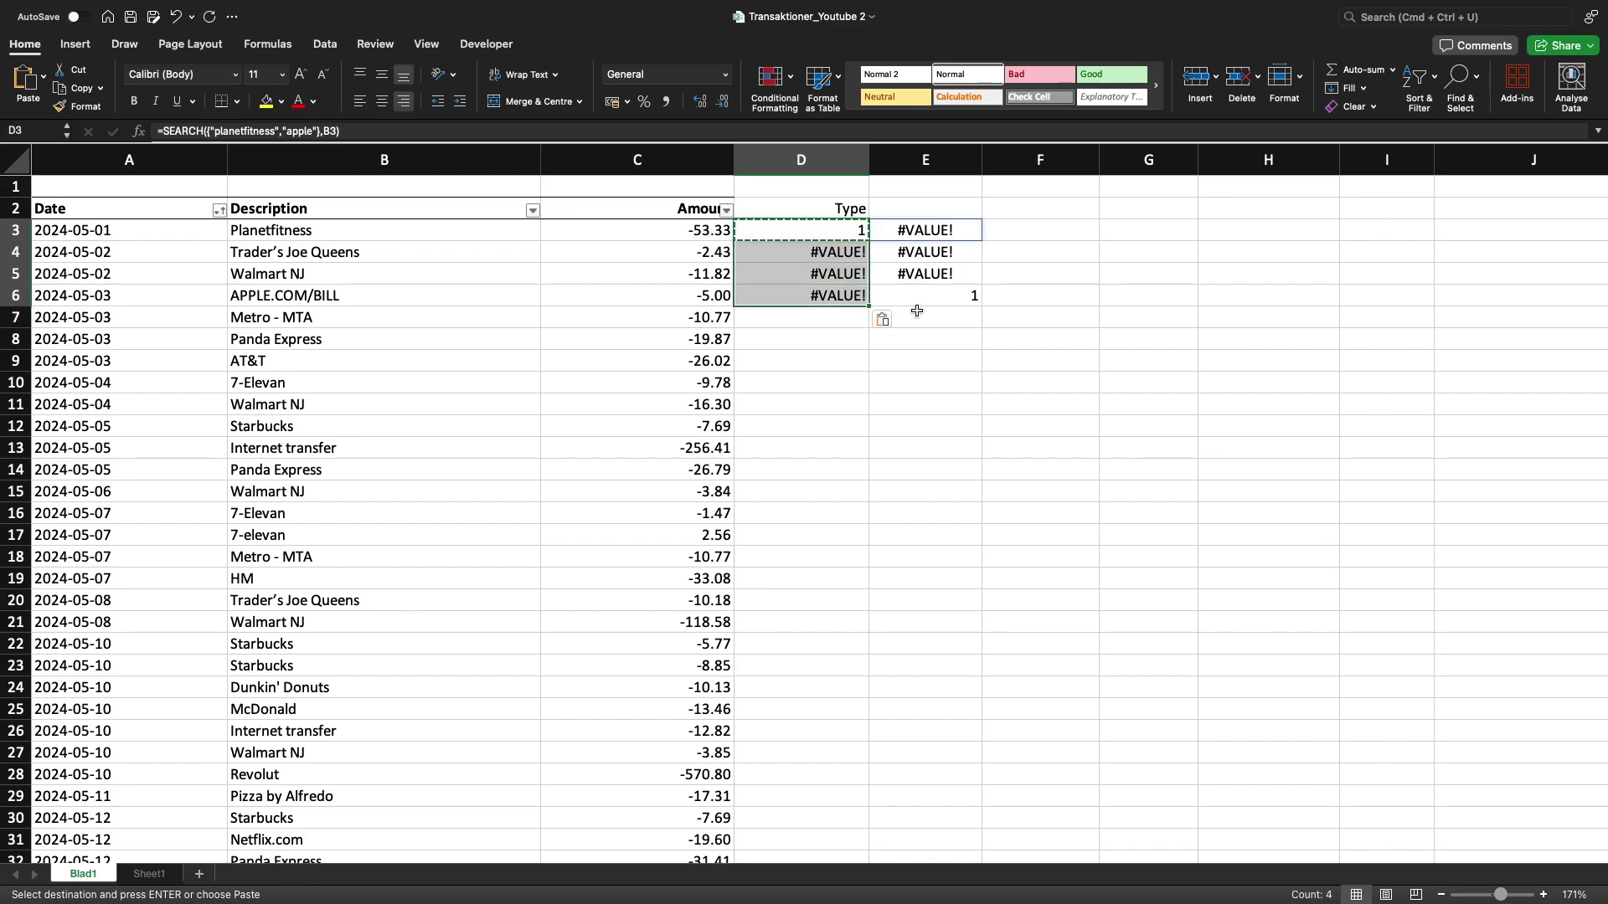
left_click(847, 295)
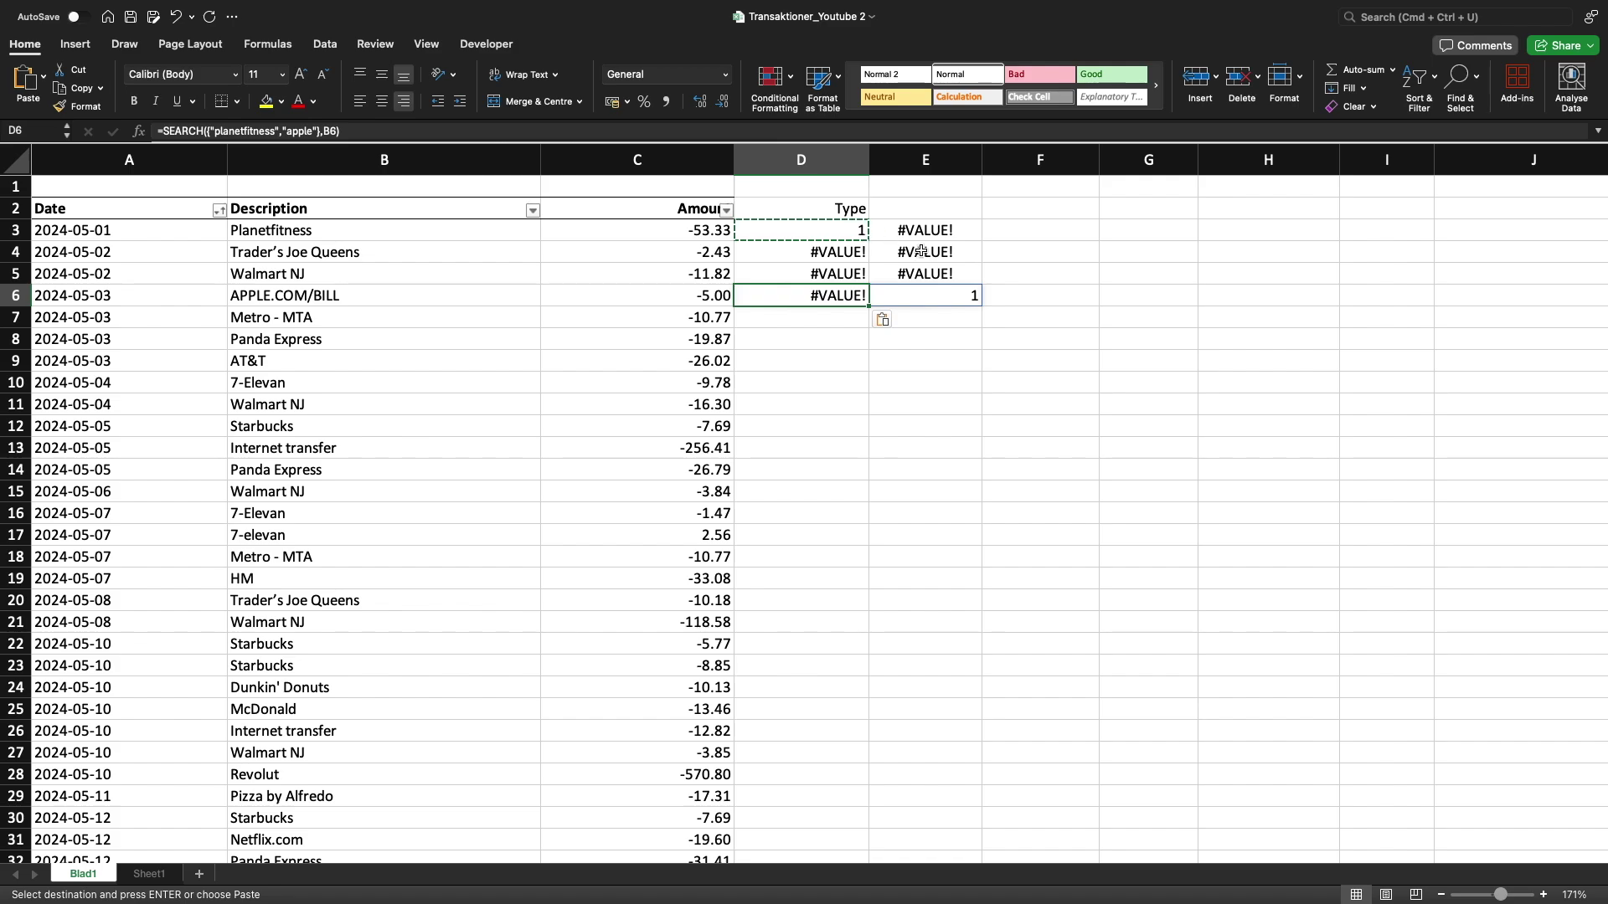
Wrap the D3 formula in ISNUMBER, giving =ISNUMBER(SEARCH({"planetfitness","apple"},B3)).
left_click(846, 231)
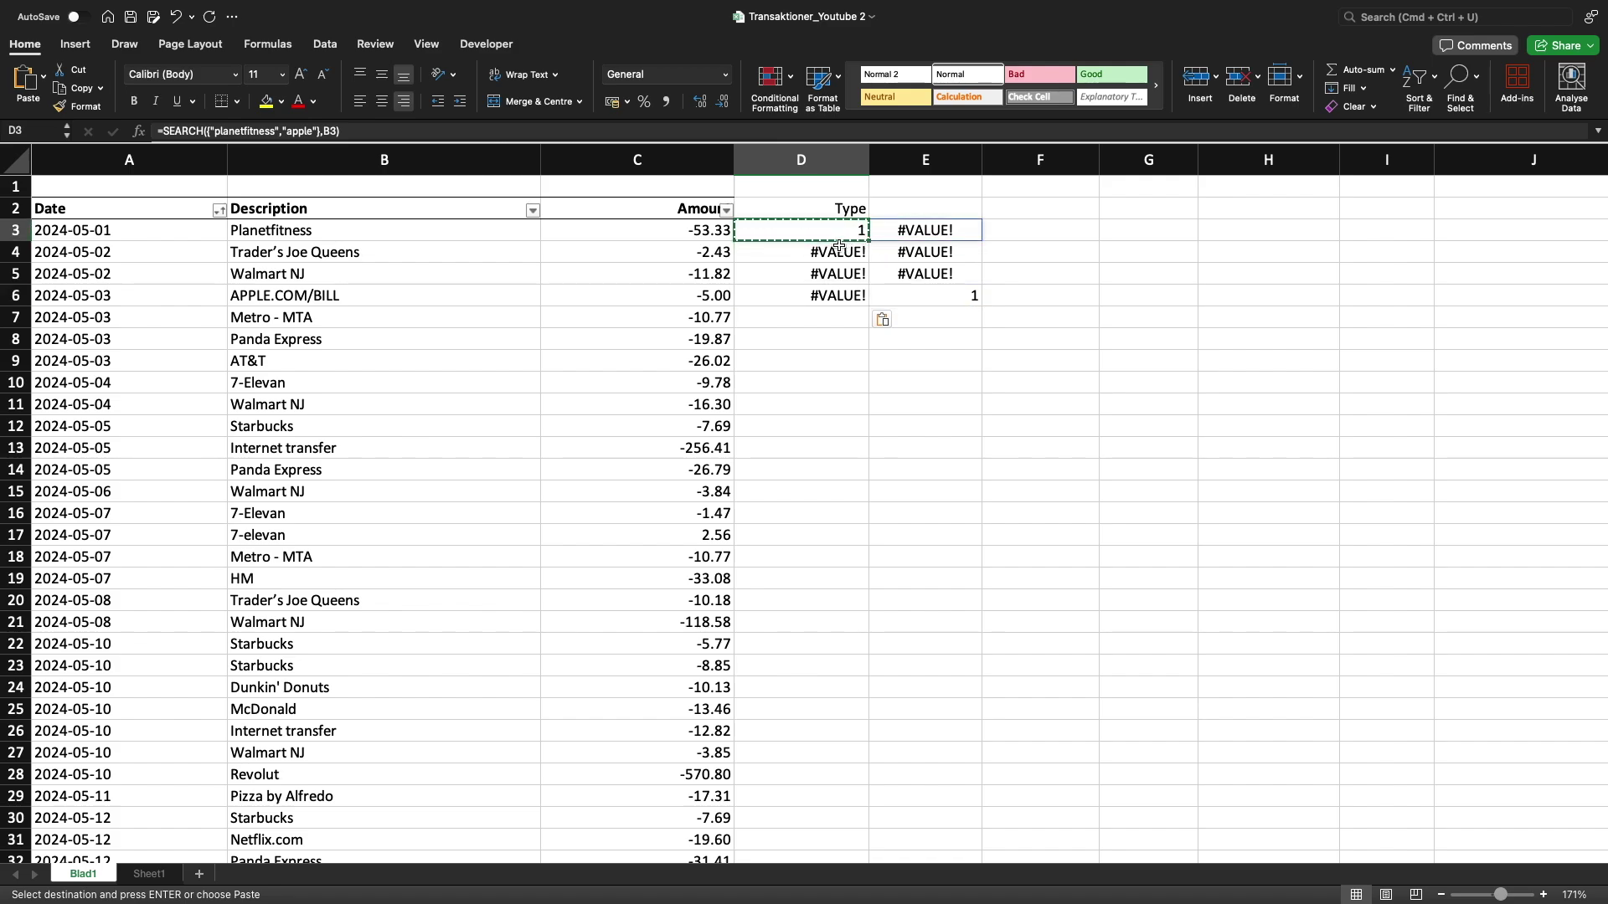
left_click(165, 132)
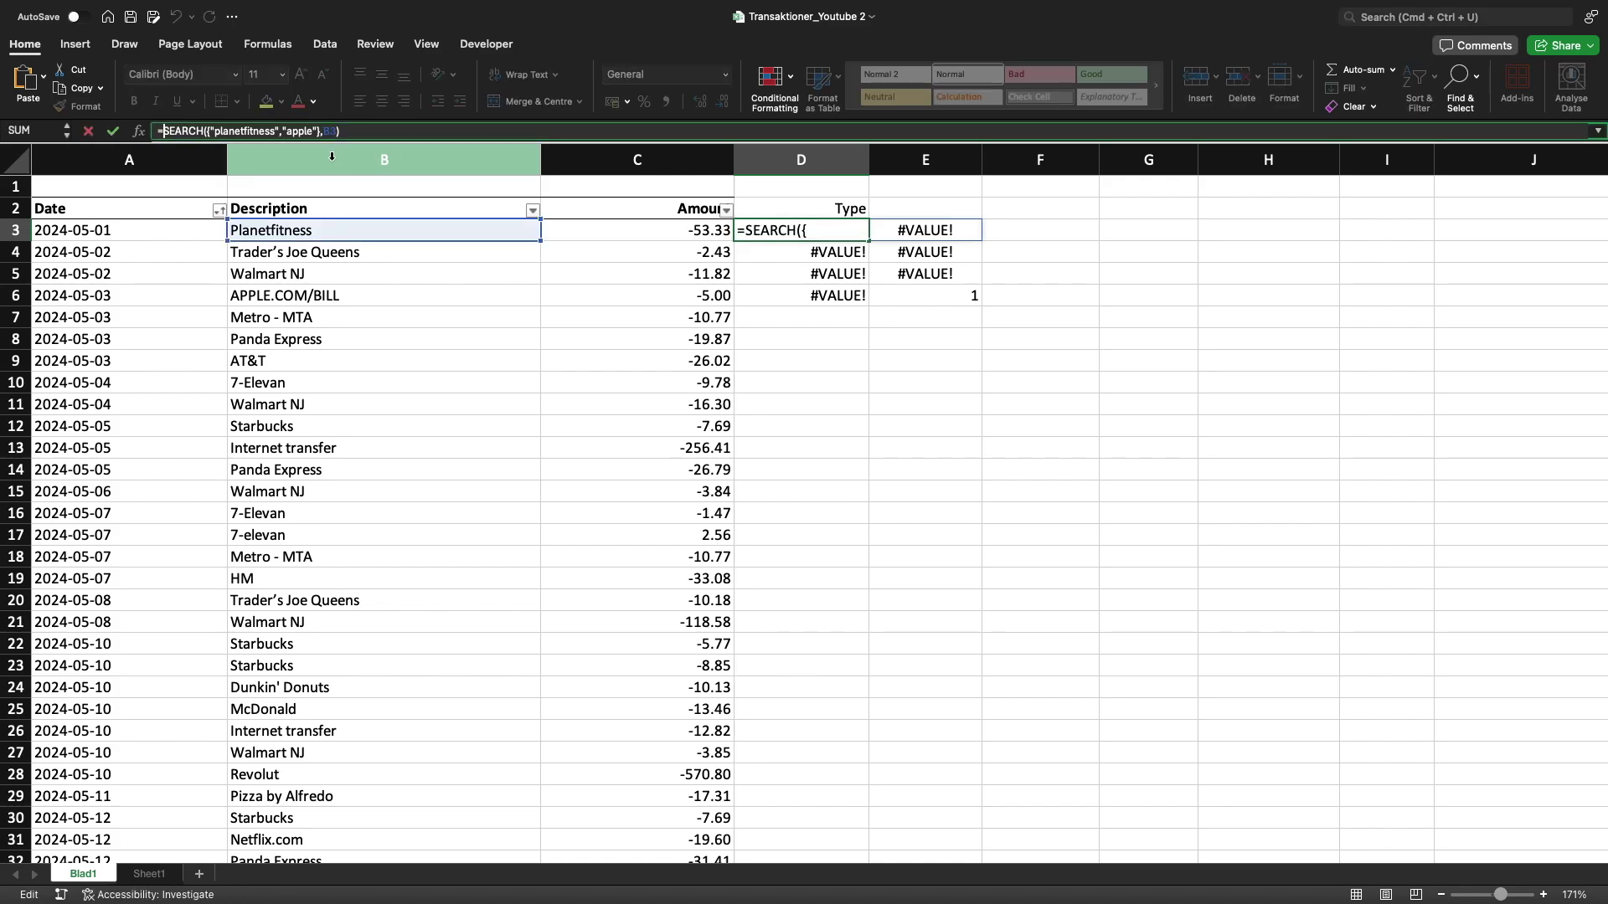
type("ISNUMBER(")
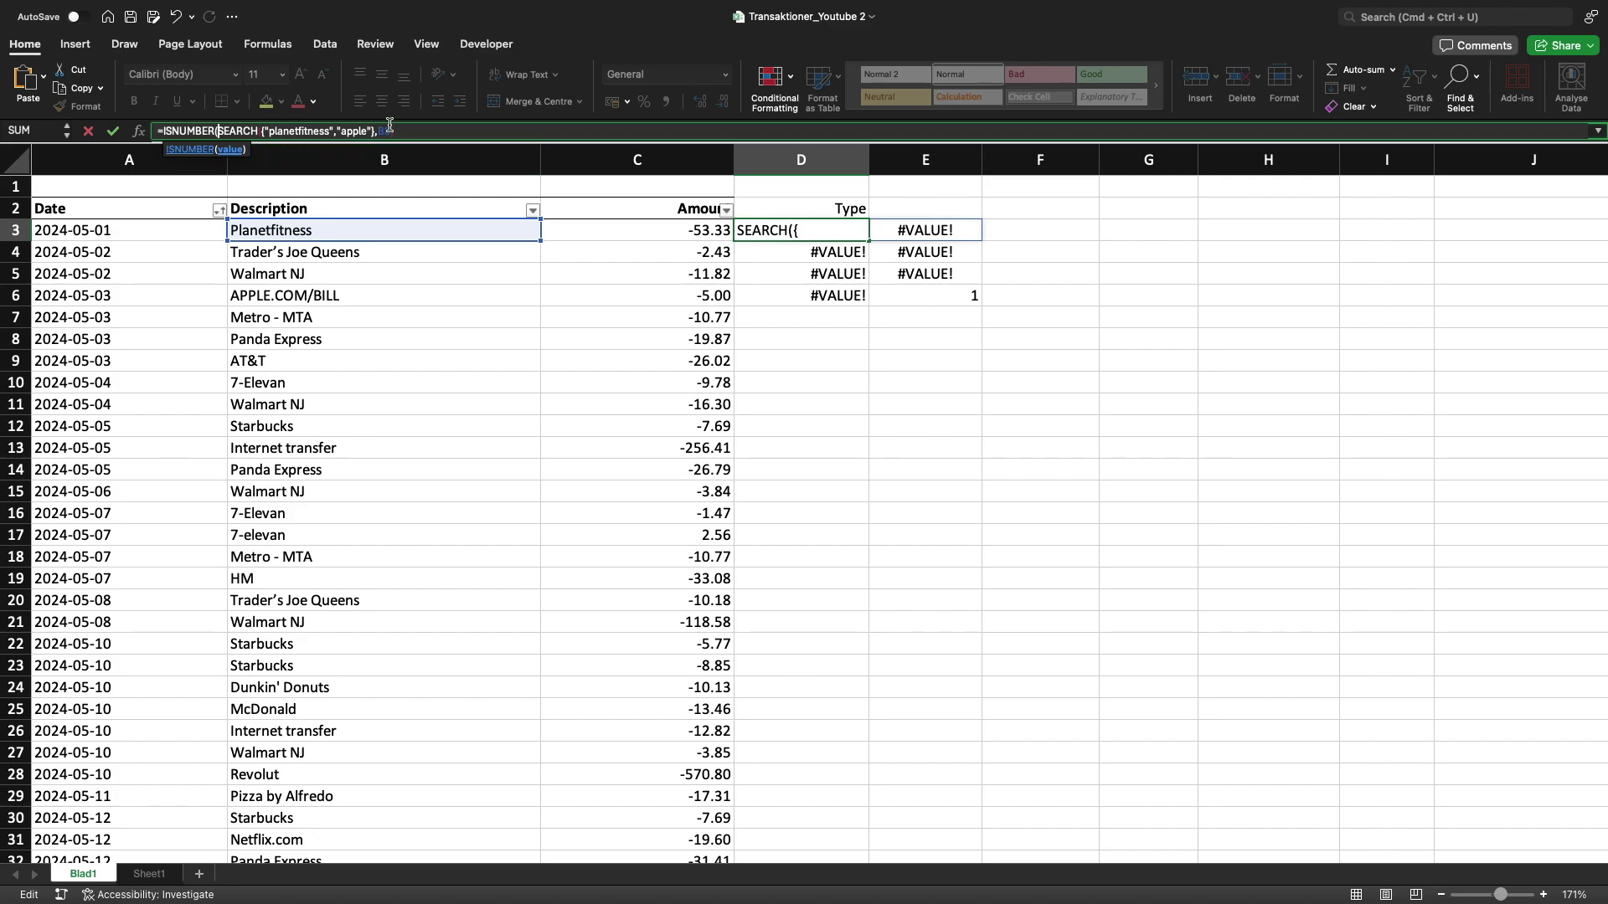
left_click(420, 124)
type(")")
key("Return")
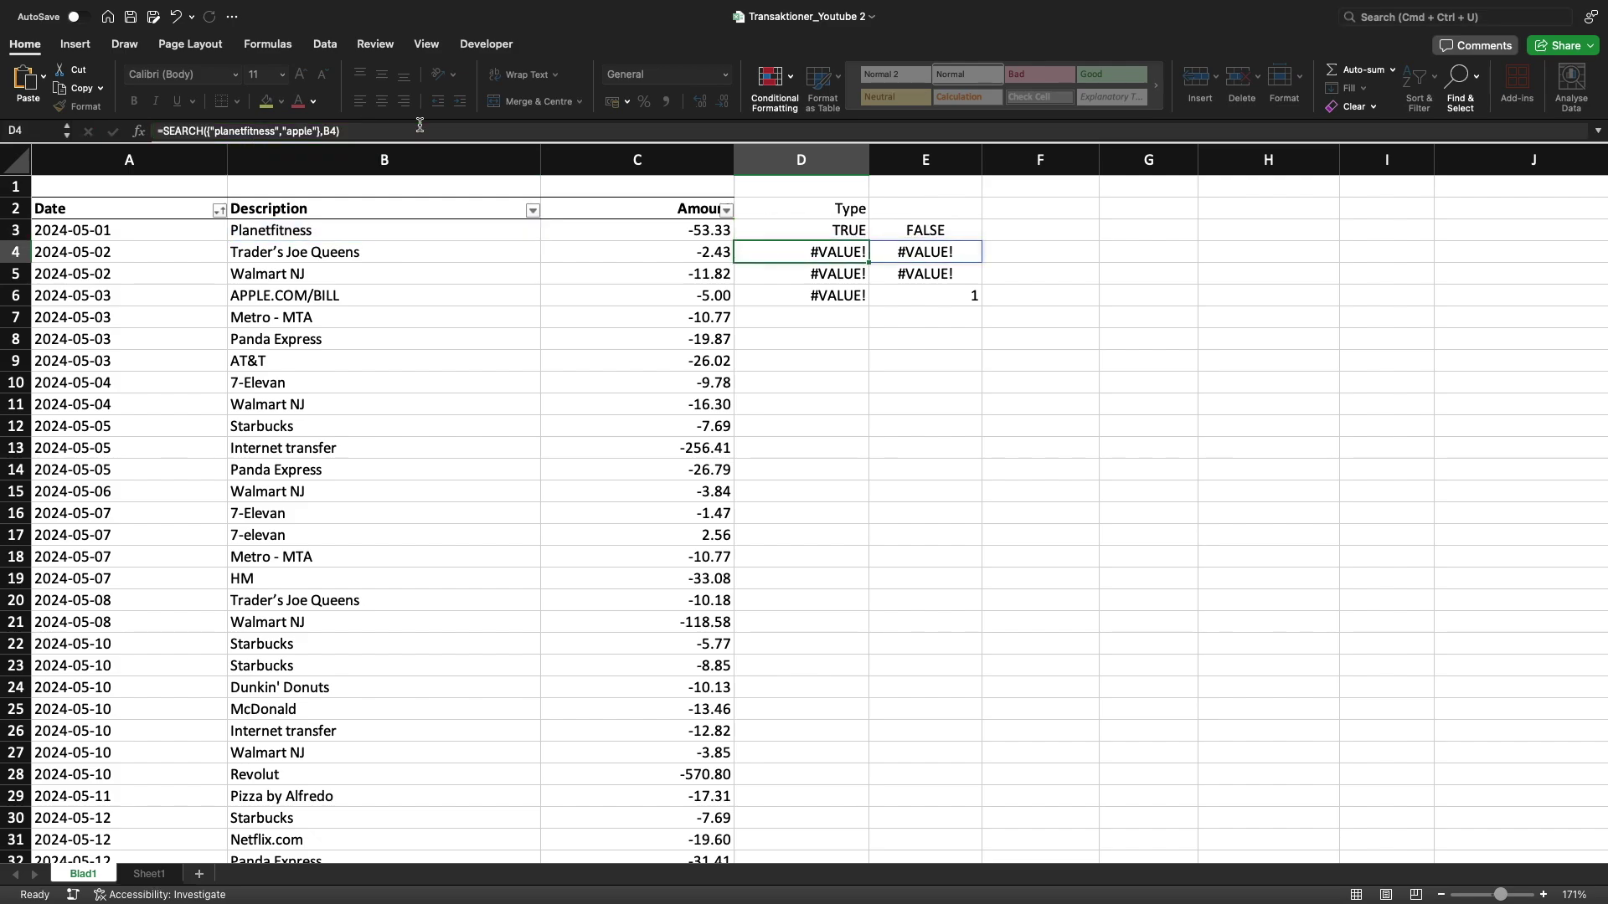
Copy the ISNUMBER formula from D3 down through D6 and check the results in D6, D3 and E6.
key("super+c")
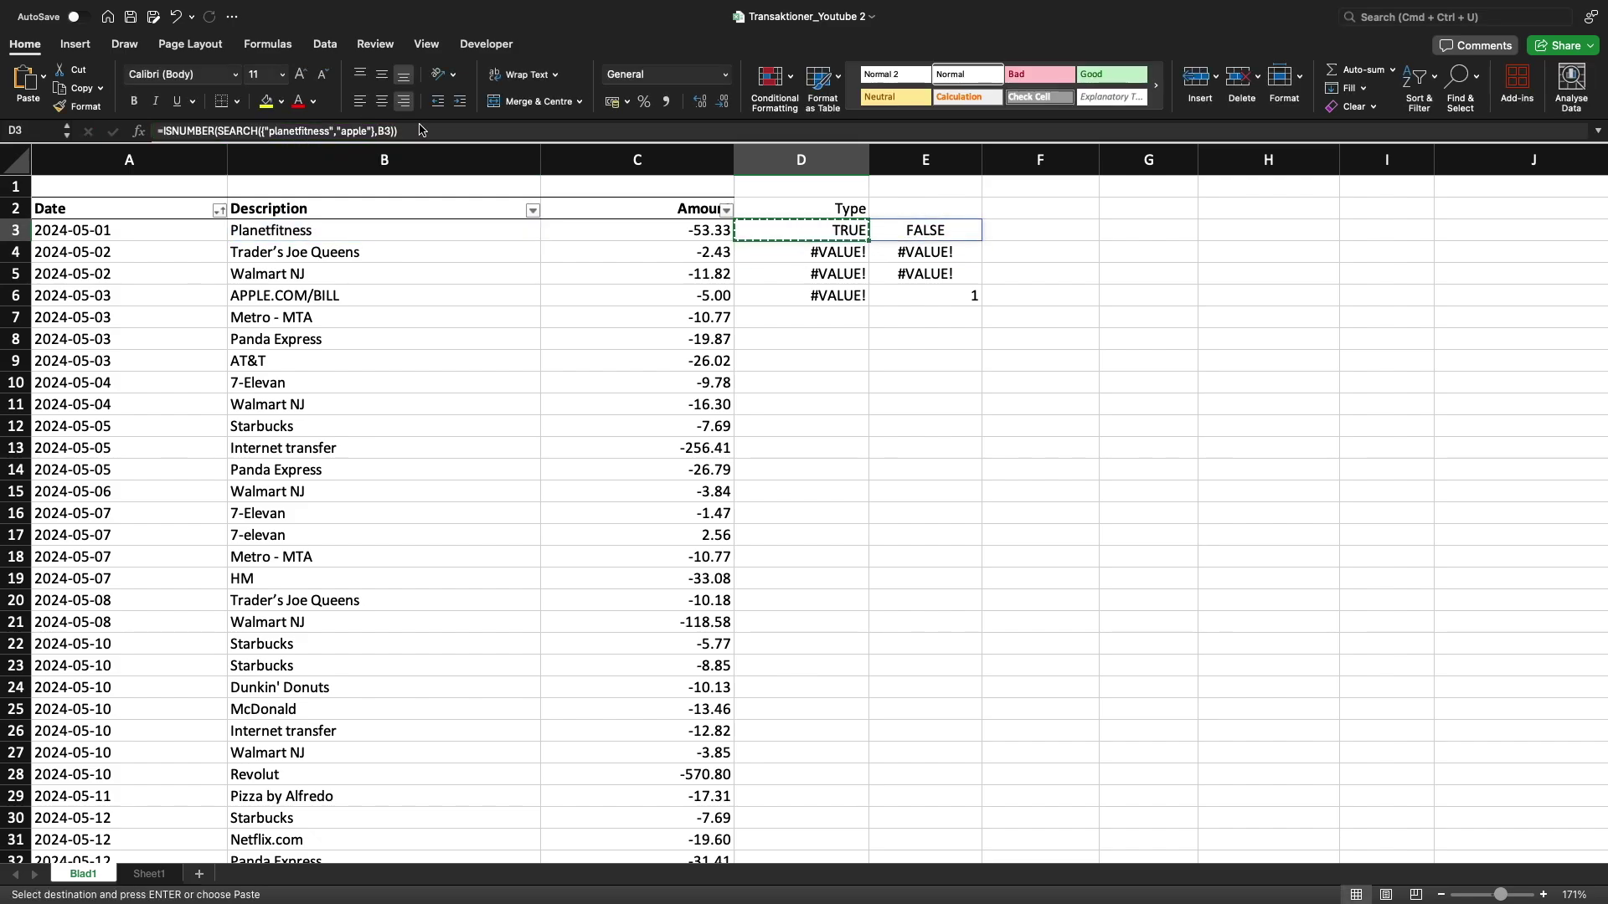
key("shift+Down")
key("shift+Down")
key("shift+Down")
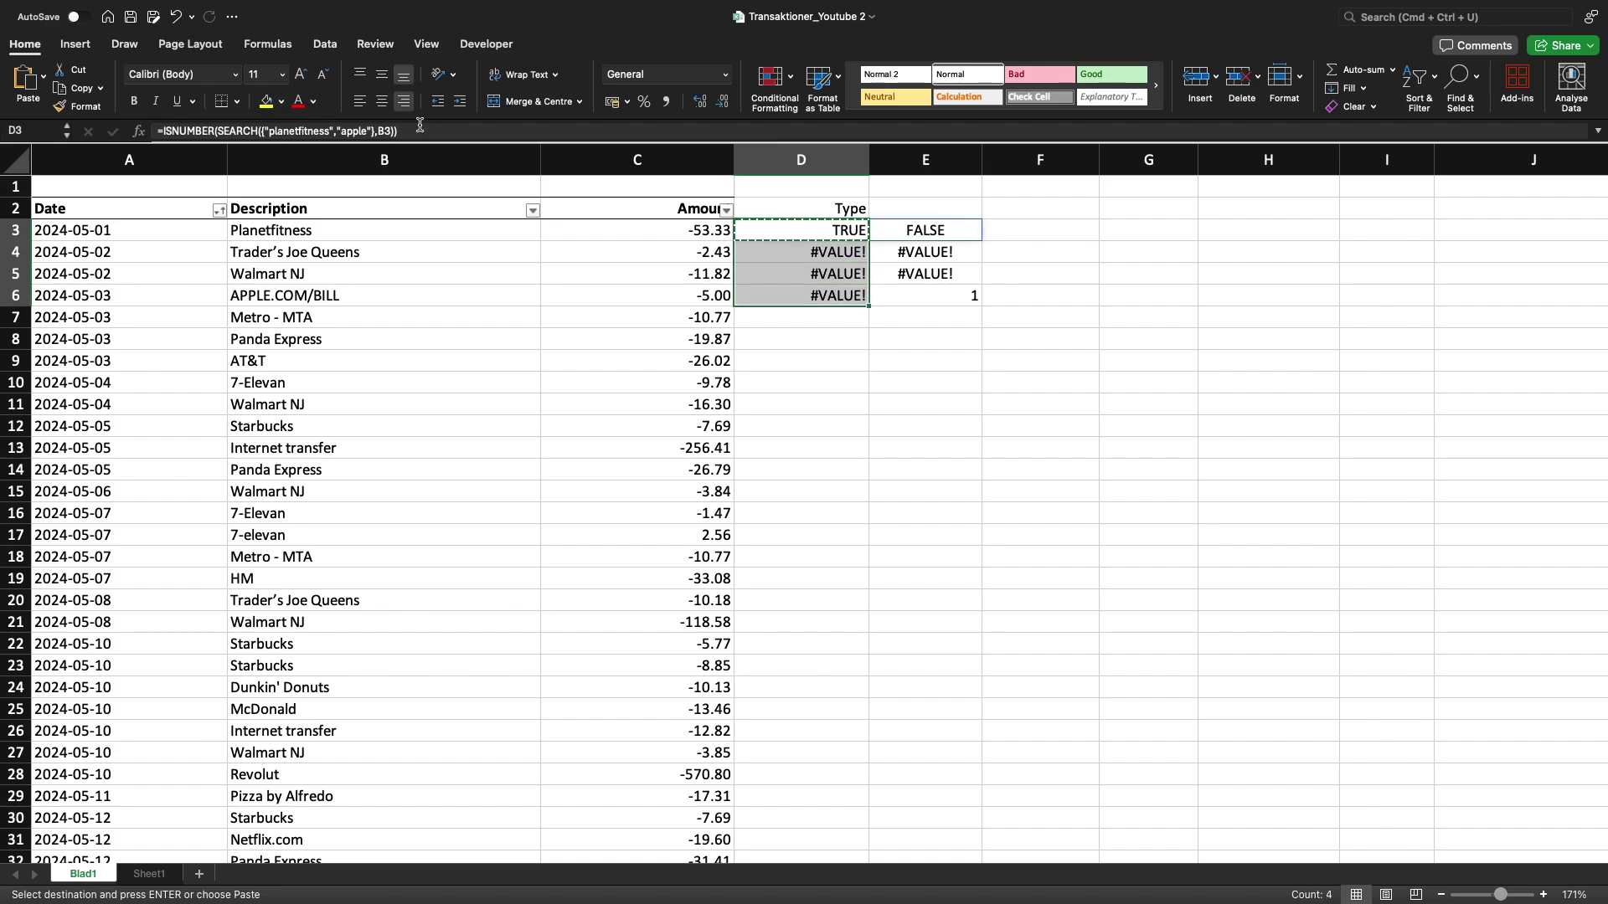
key("super+v")
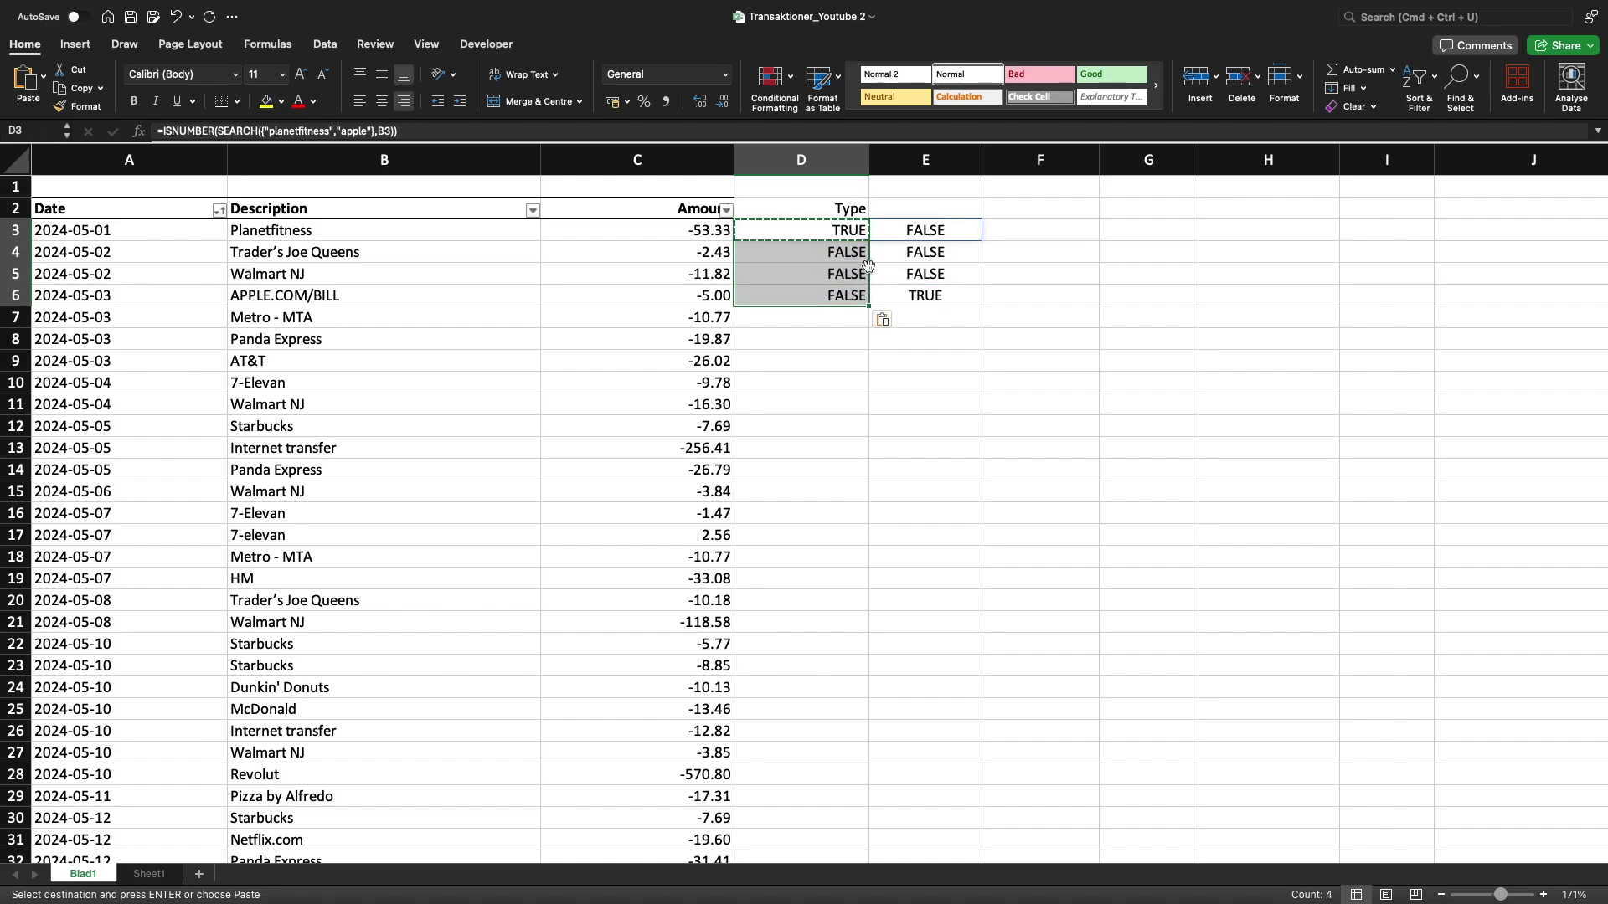
left_click(846, 291)
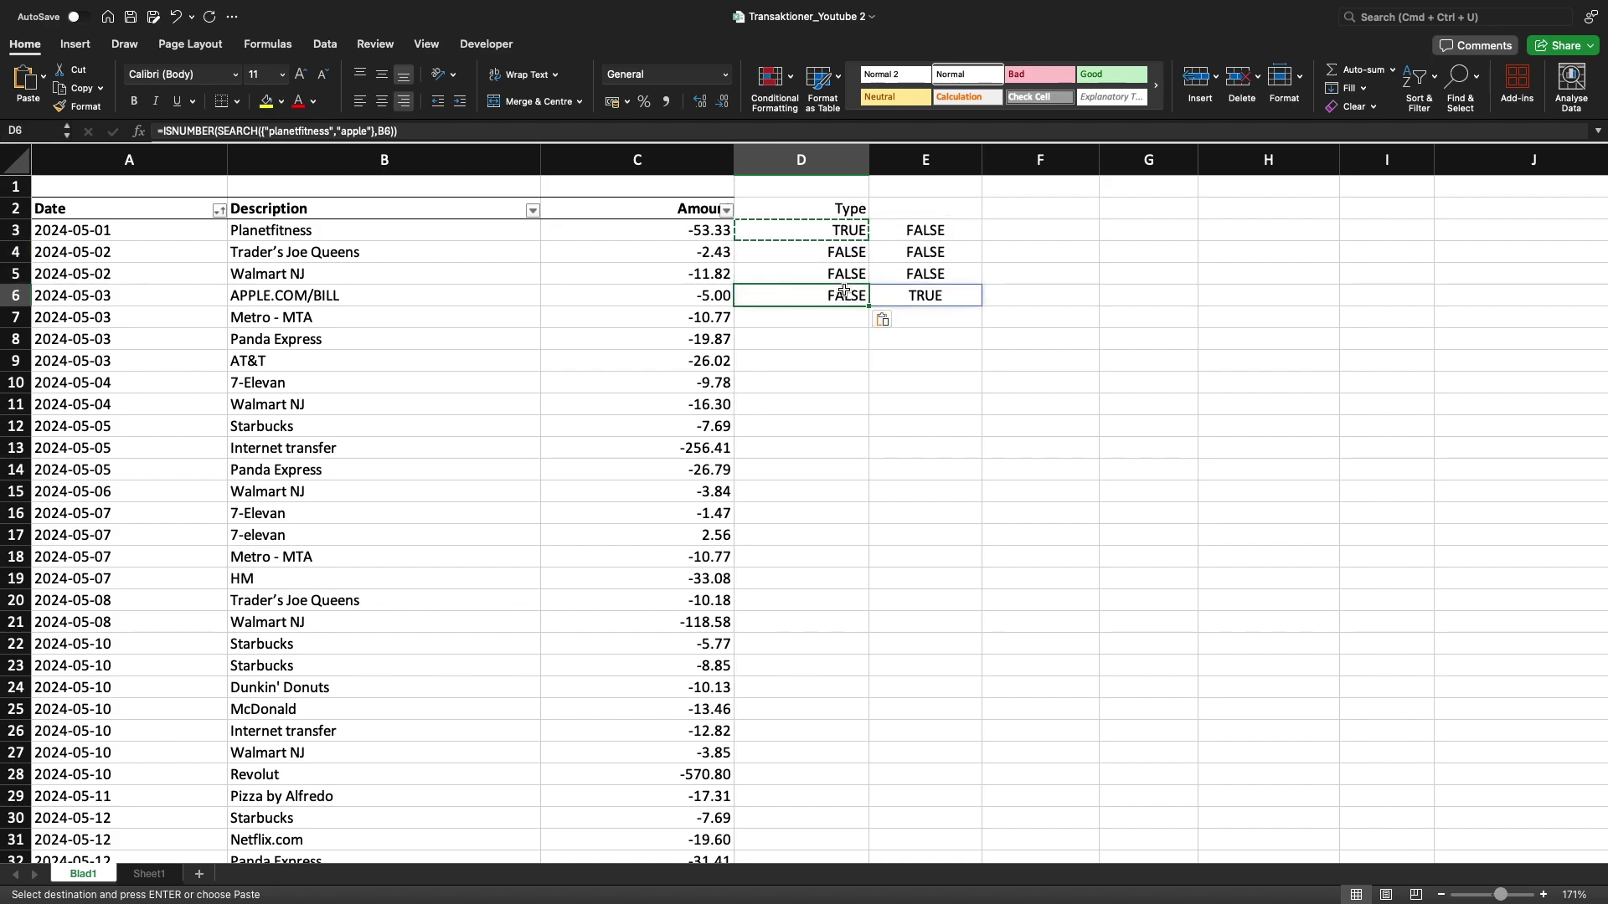
left_click(846, 228)
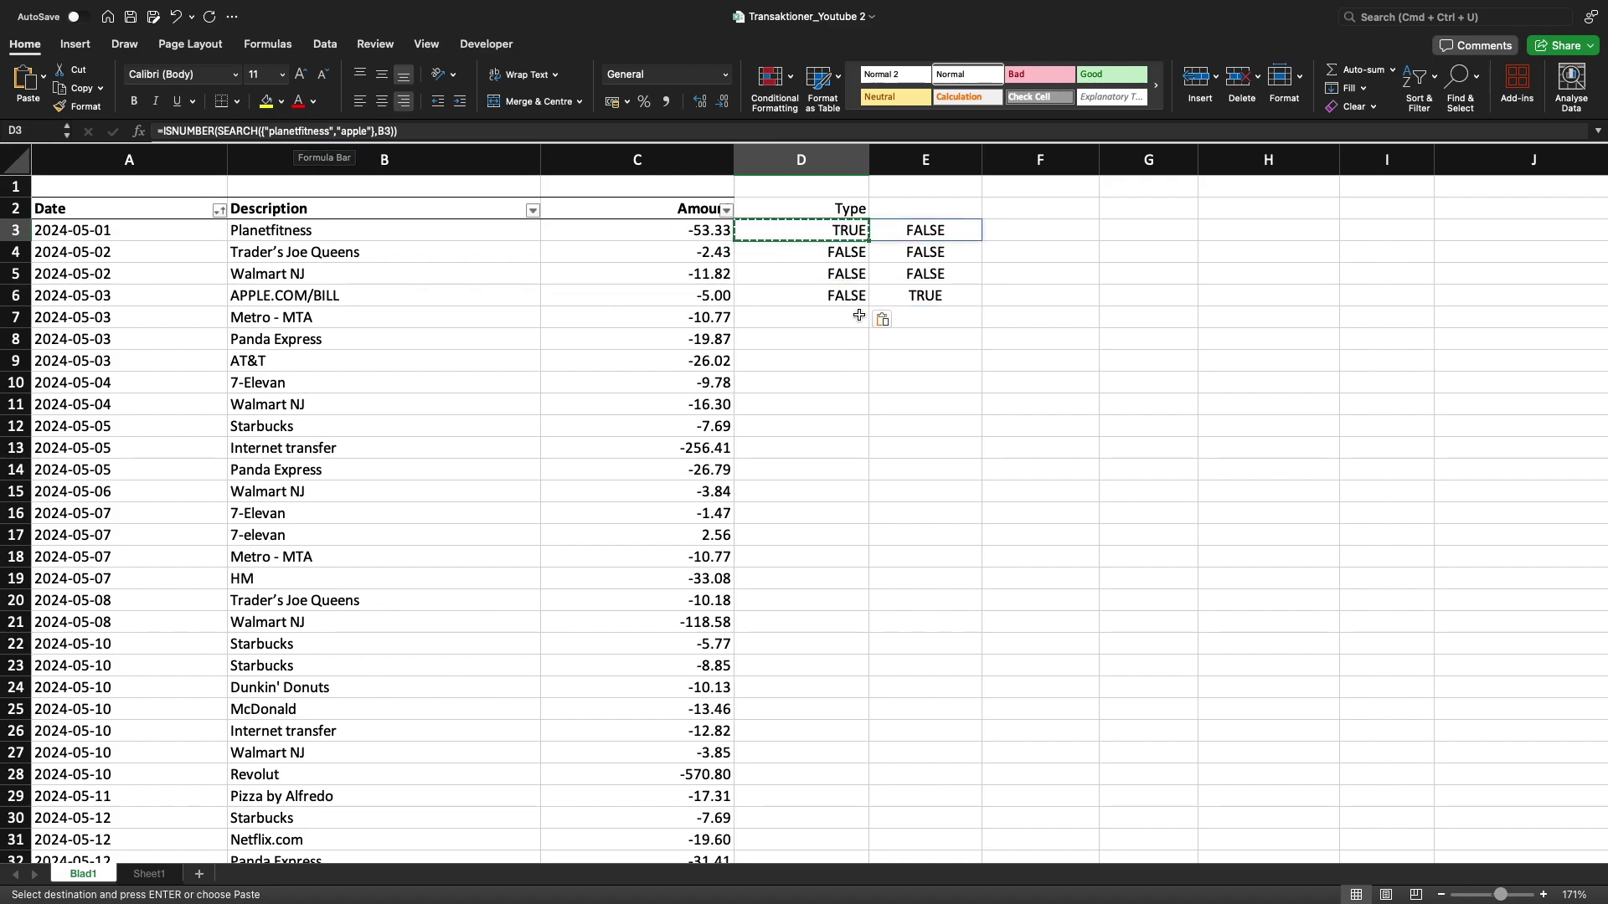
left_click(924, 296)
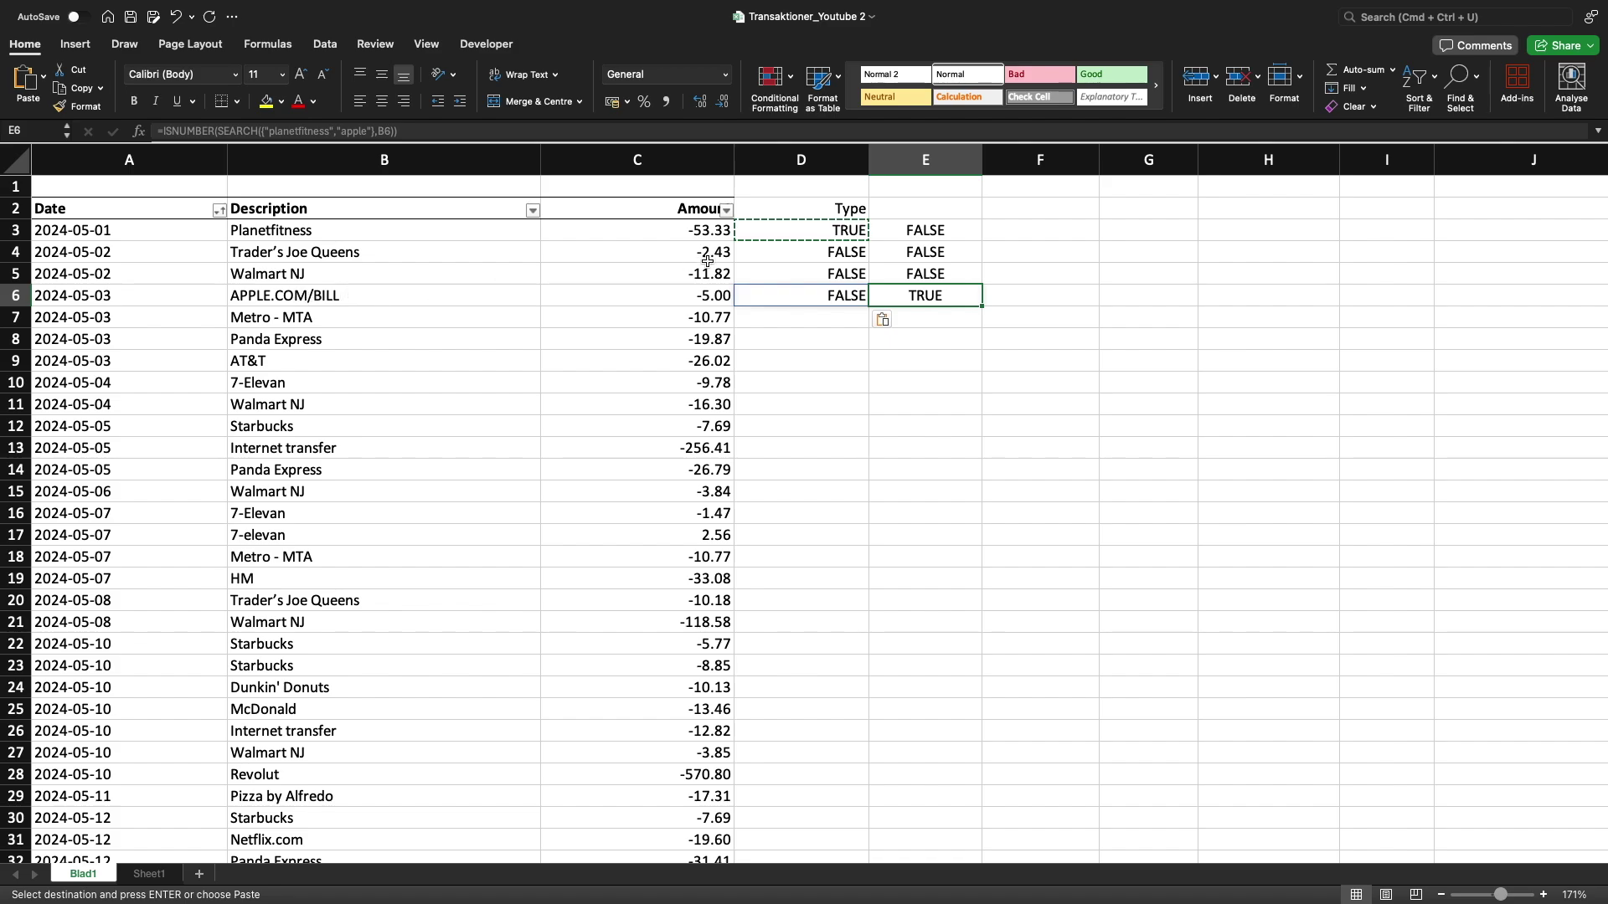
Wrap the D3 formula in OR, giving =OR(ISNUMBER(SEARCH({"planetfitness","apple"},B3))).
left_click(828, 234)
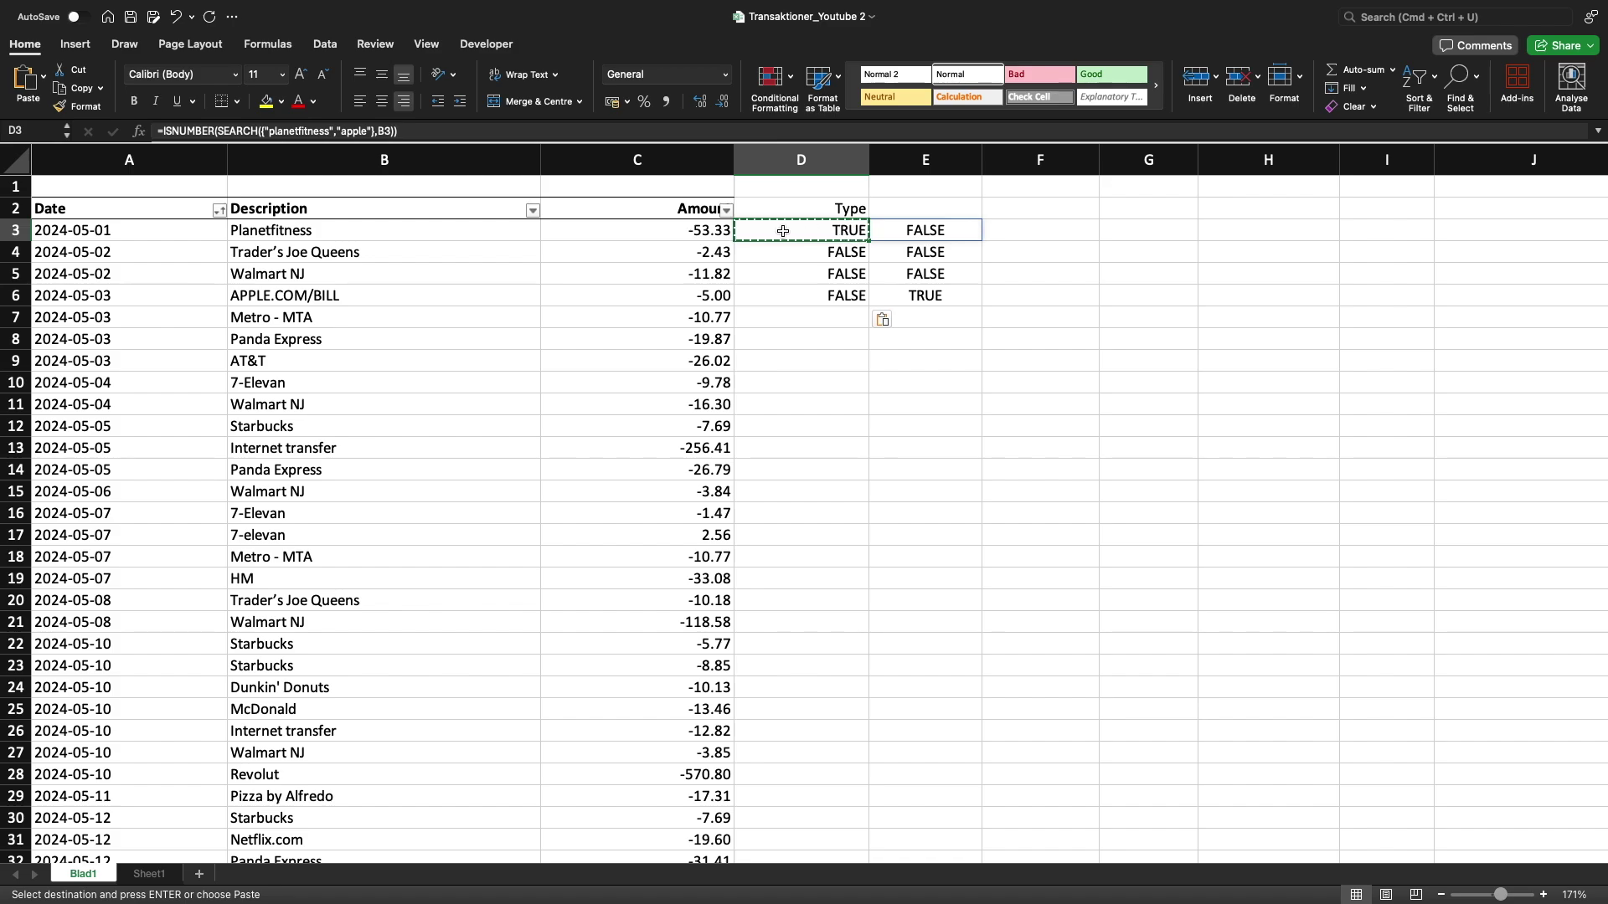
left_click(161, 131)
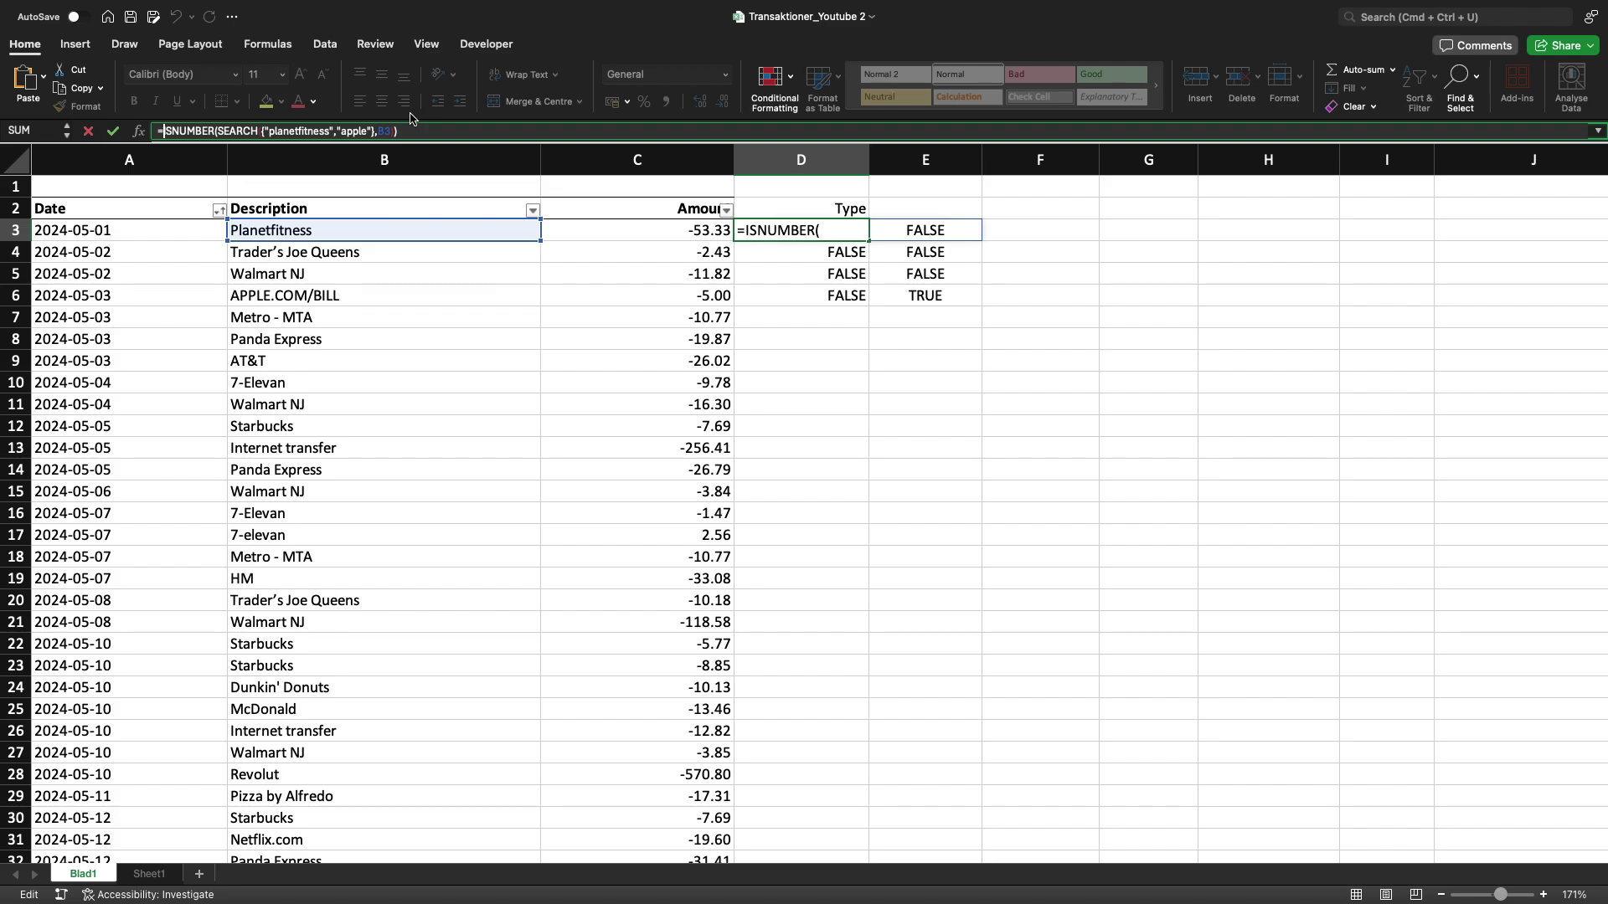
type("or(")
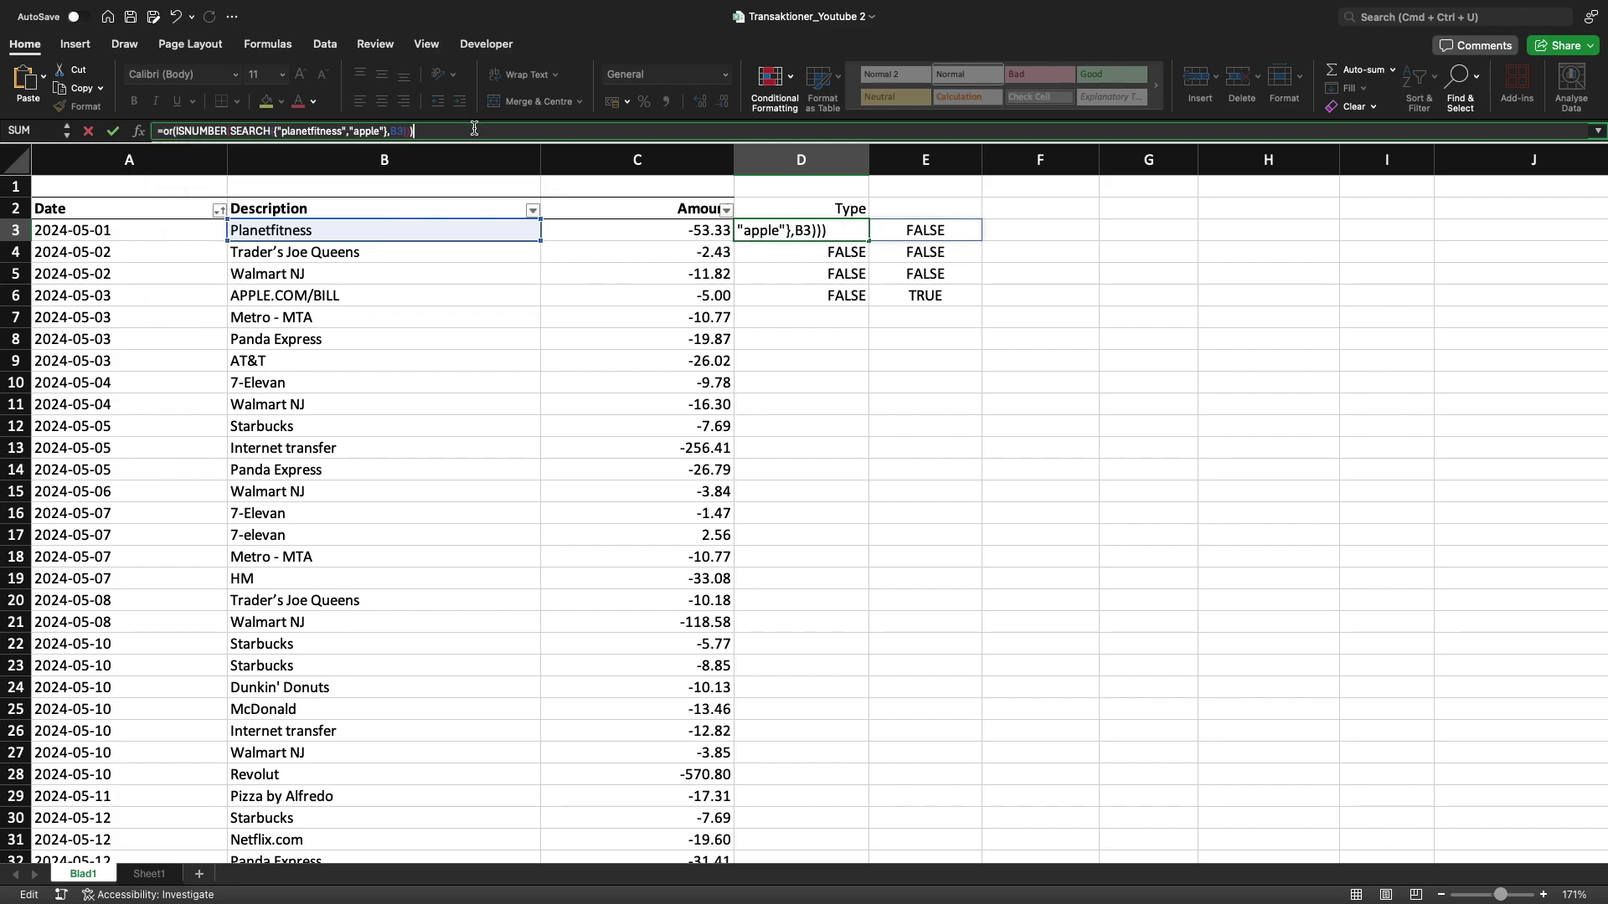
key("Return")
Copy the OR formula from D3 down through D6 and check the formulas in D3 and D4.
key("super+c")
key("Up")
key("super+c")
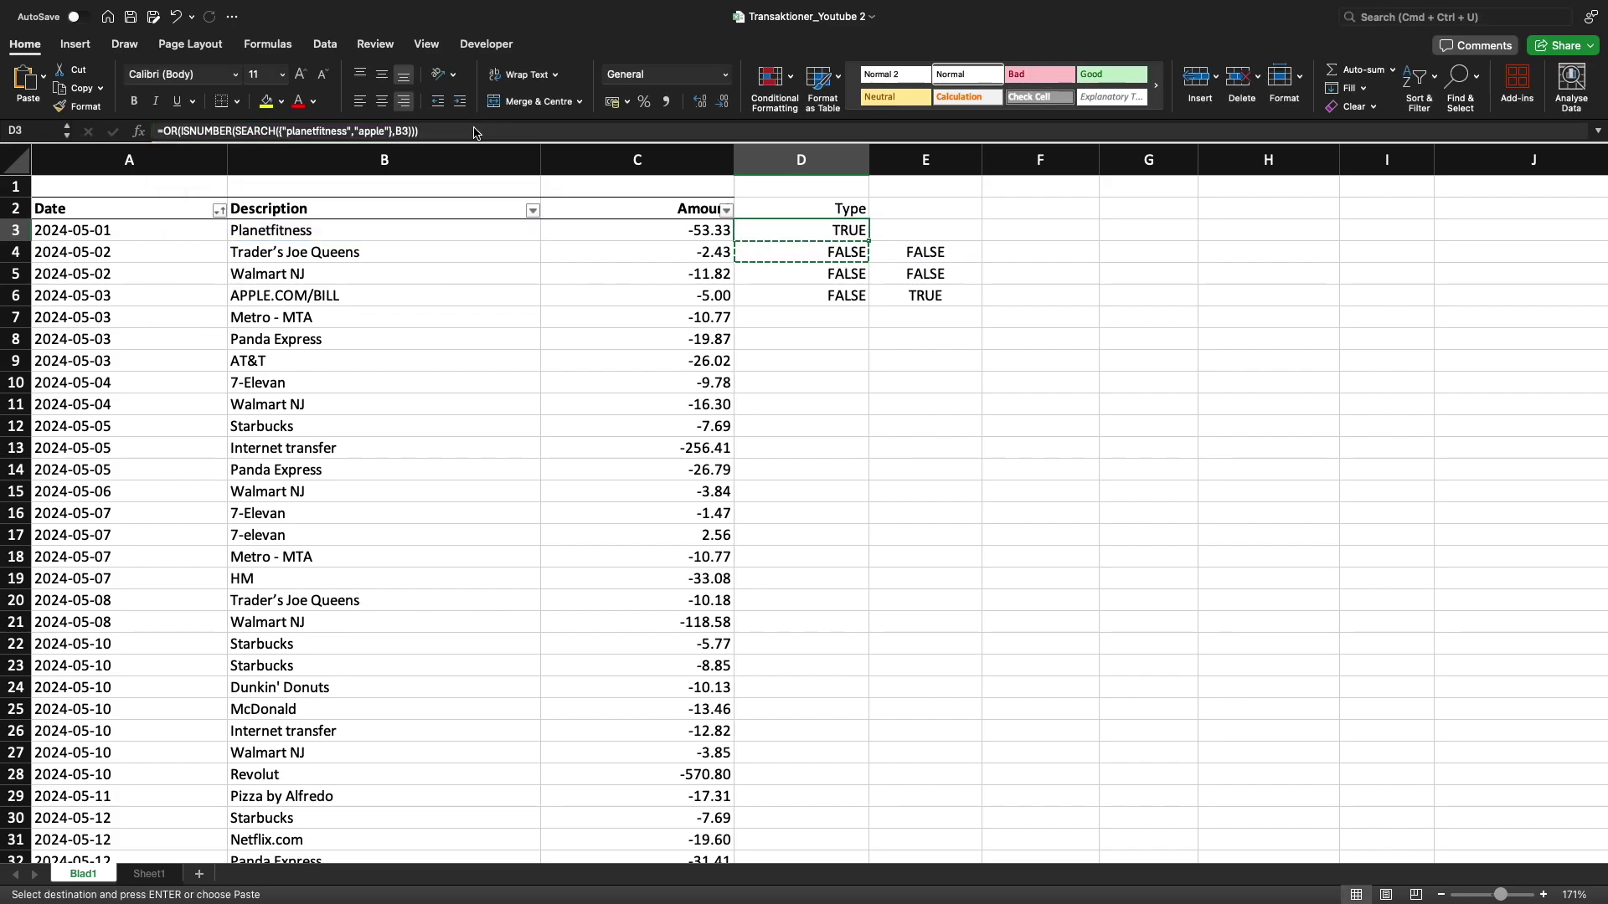
key("shift+Down")
key("shift+Down")
key("shift+Down")
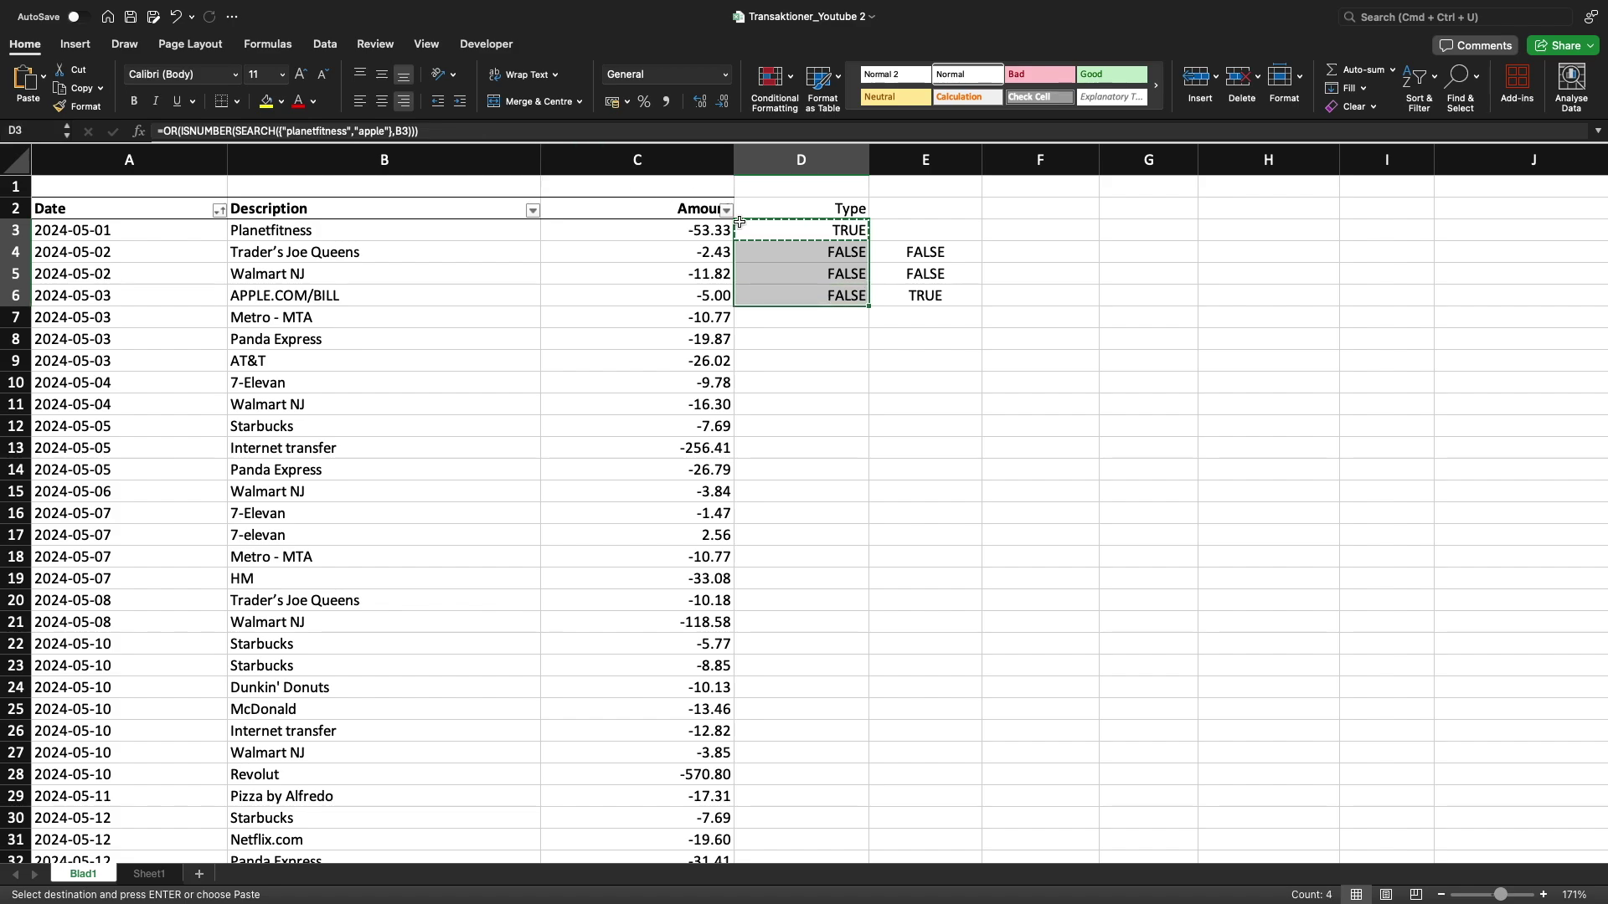
key("super+v")
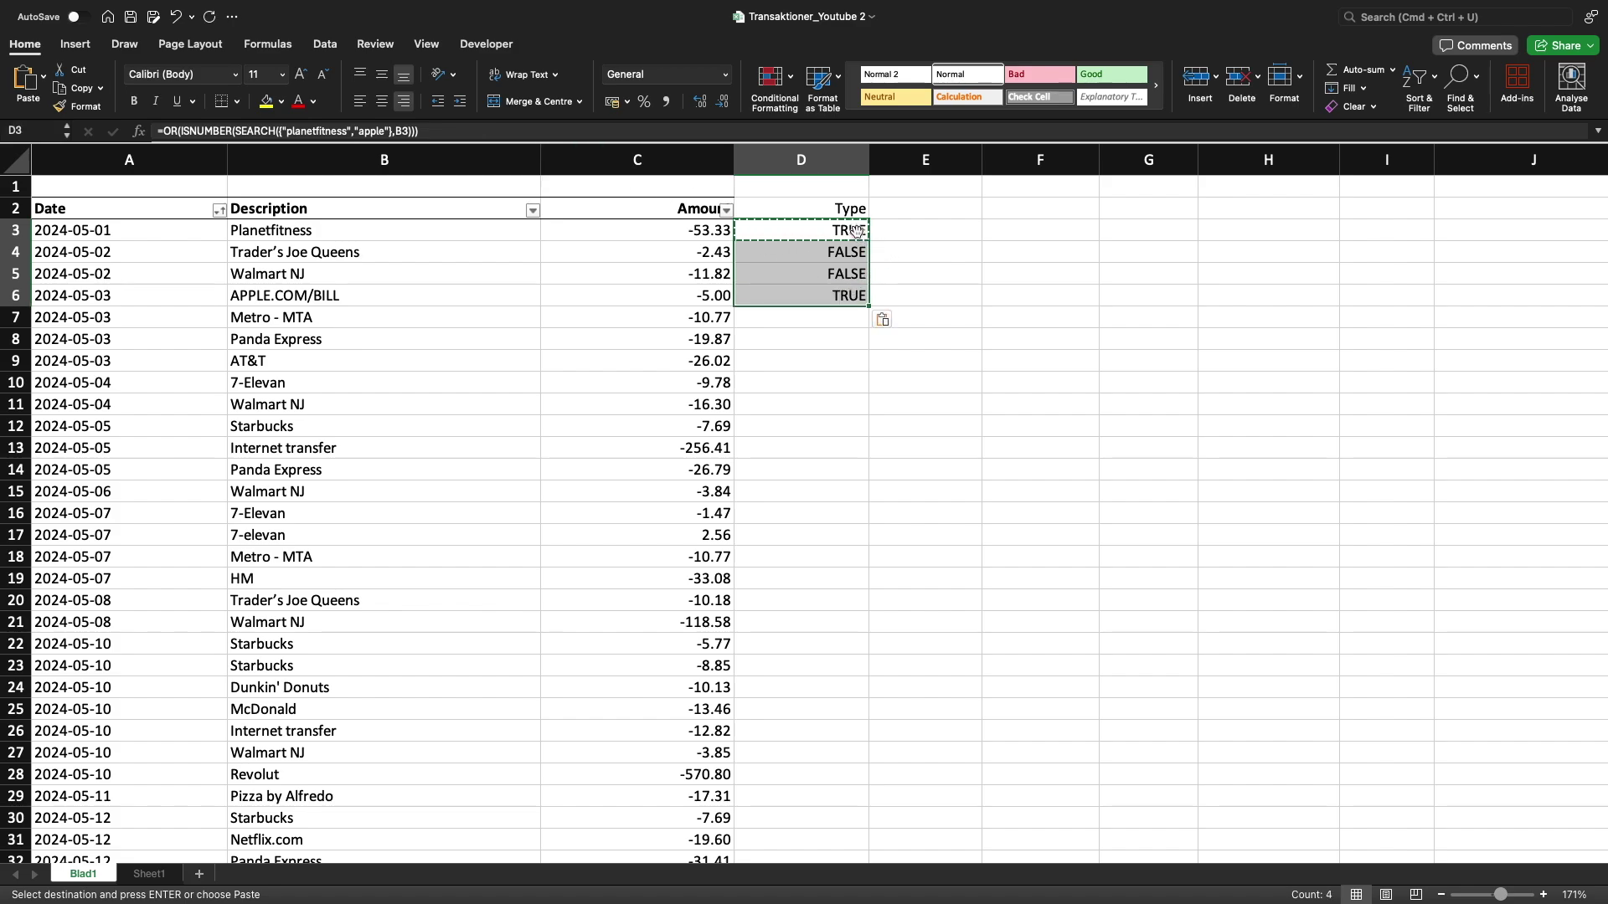
left_click(856, 231)
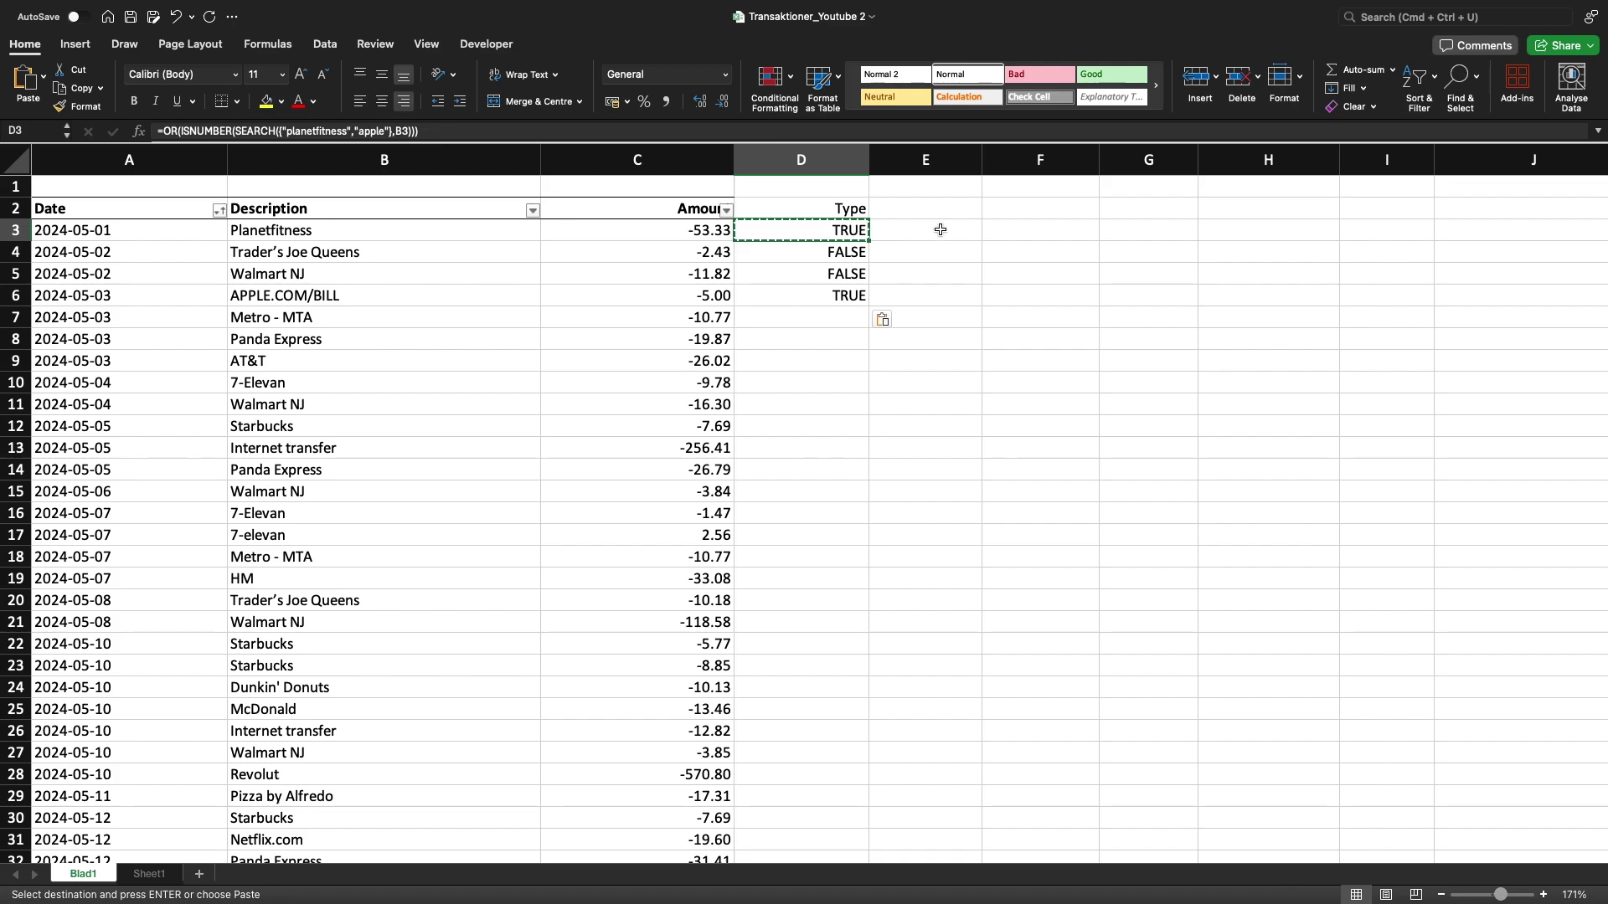
left_click(825, 248)
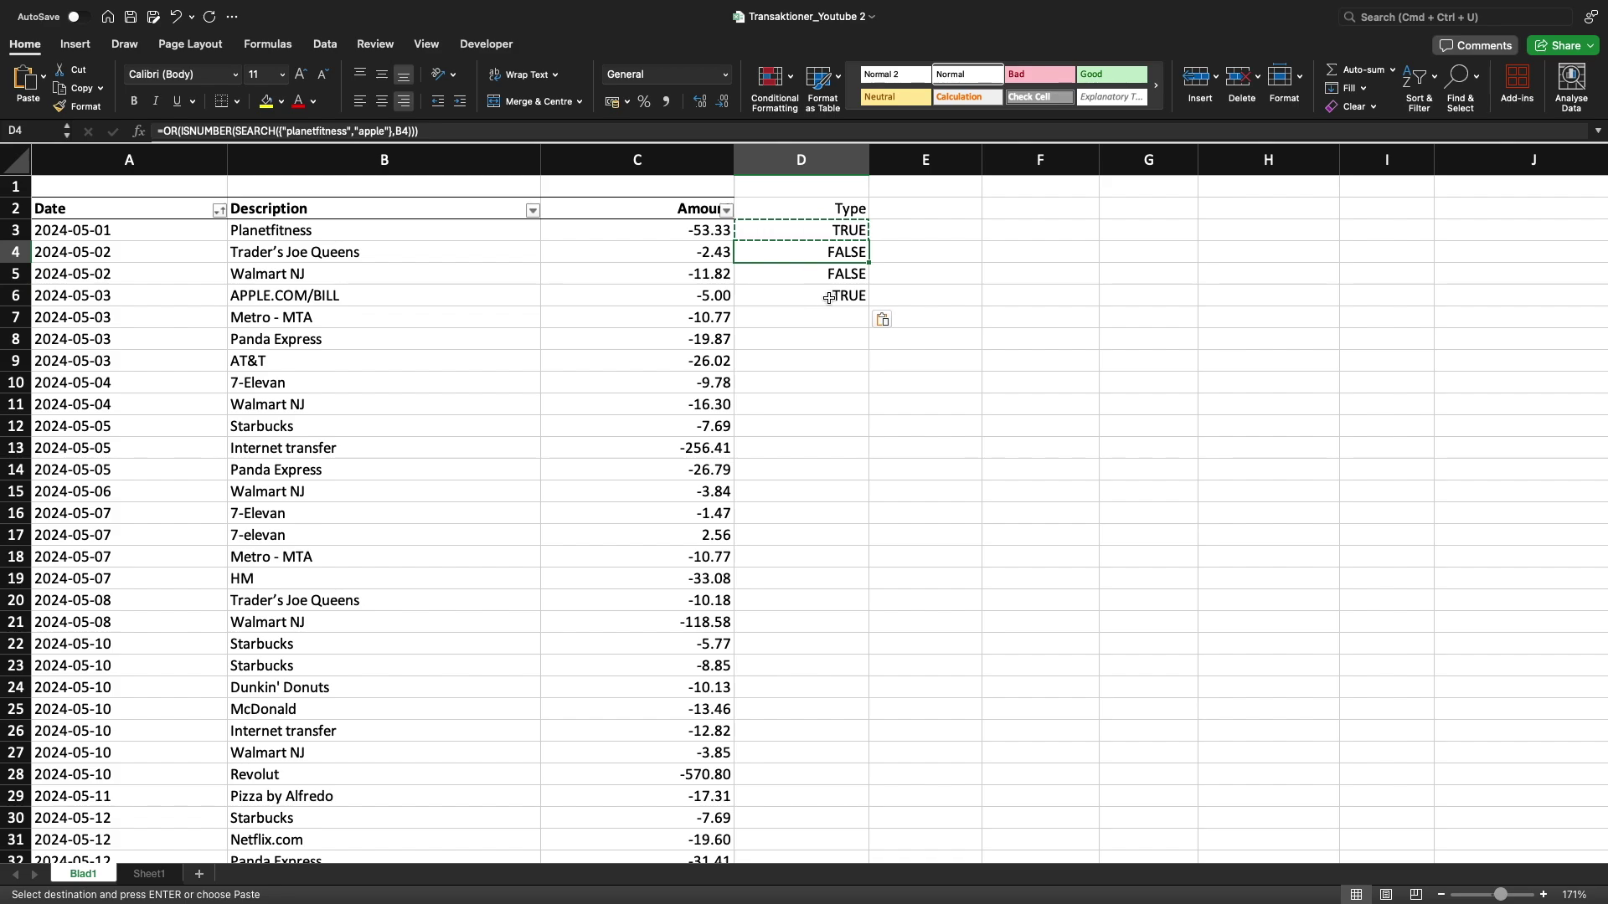
Wrap the D3 formula in an IF function with "sub" as the true result, accepting the suggested formula correction.
left_click(822, 233)
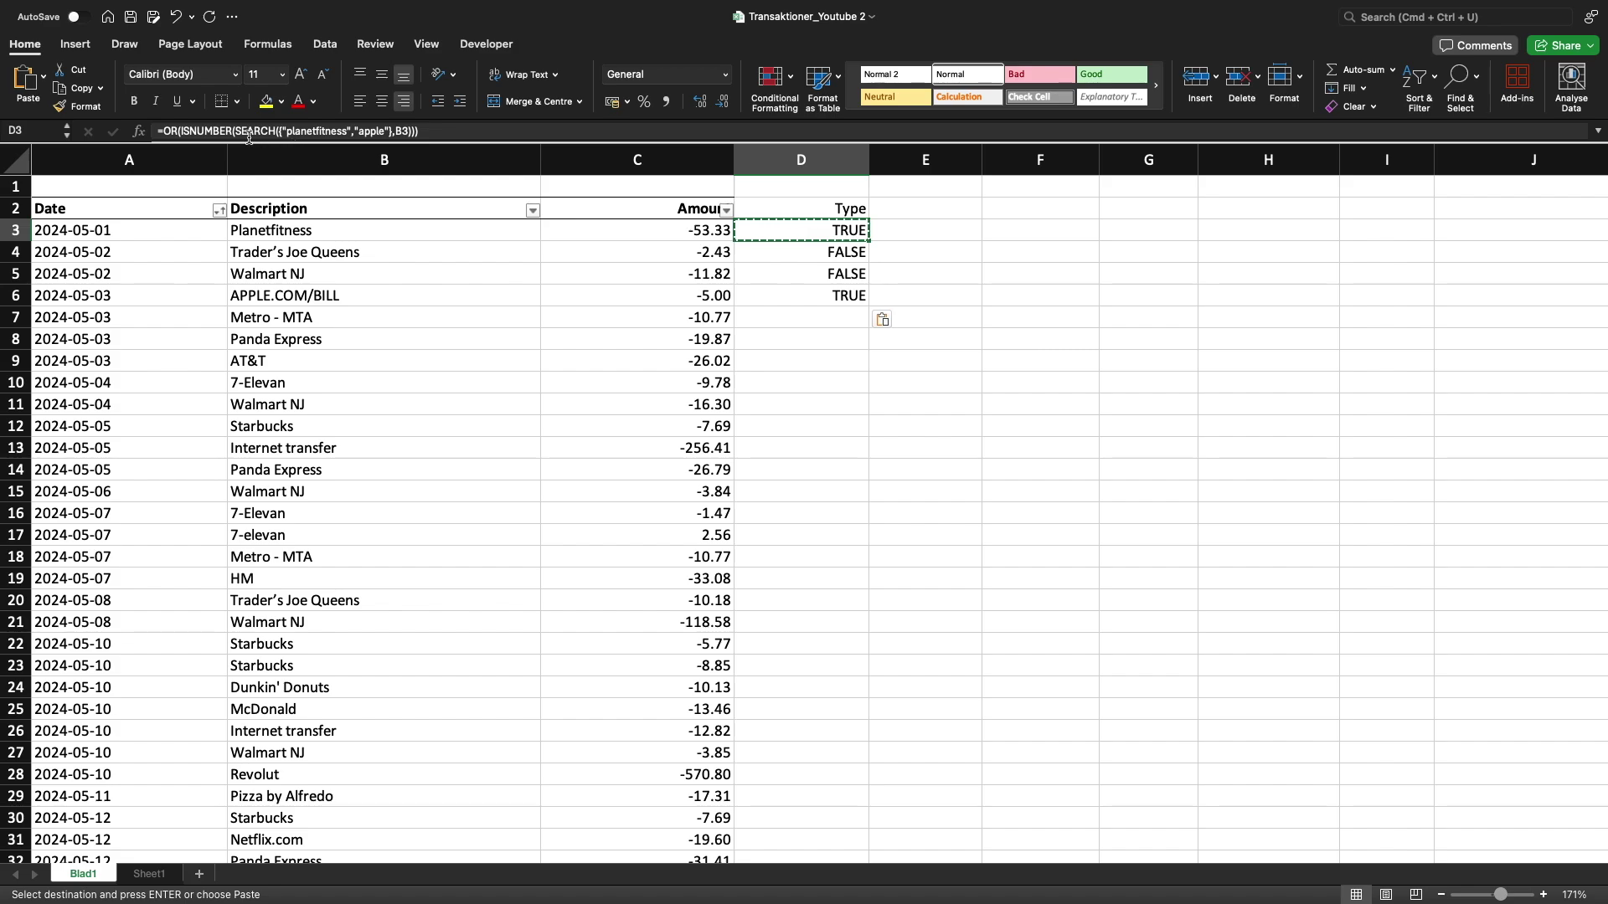
left_click(164, 131)
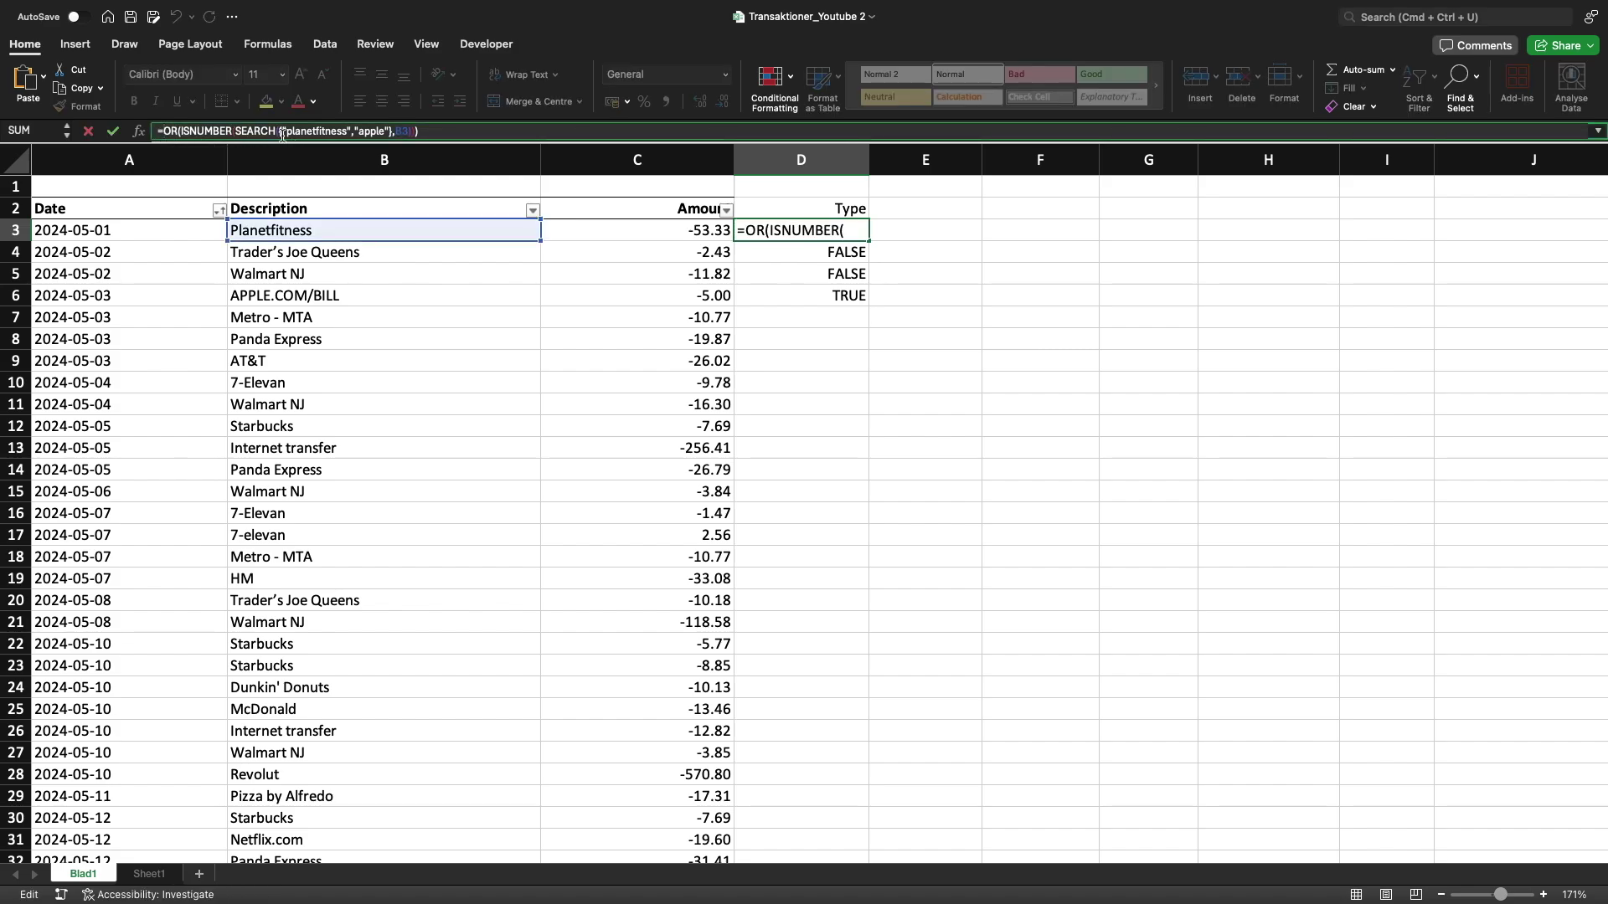
type("if(")
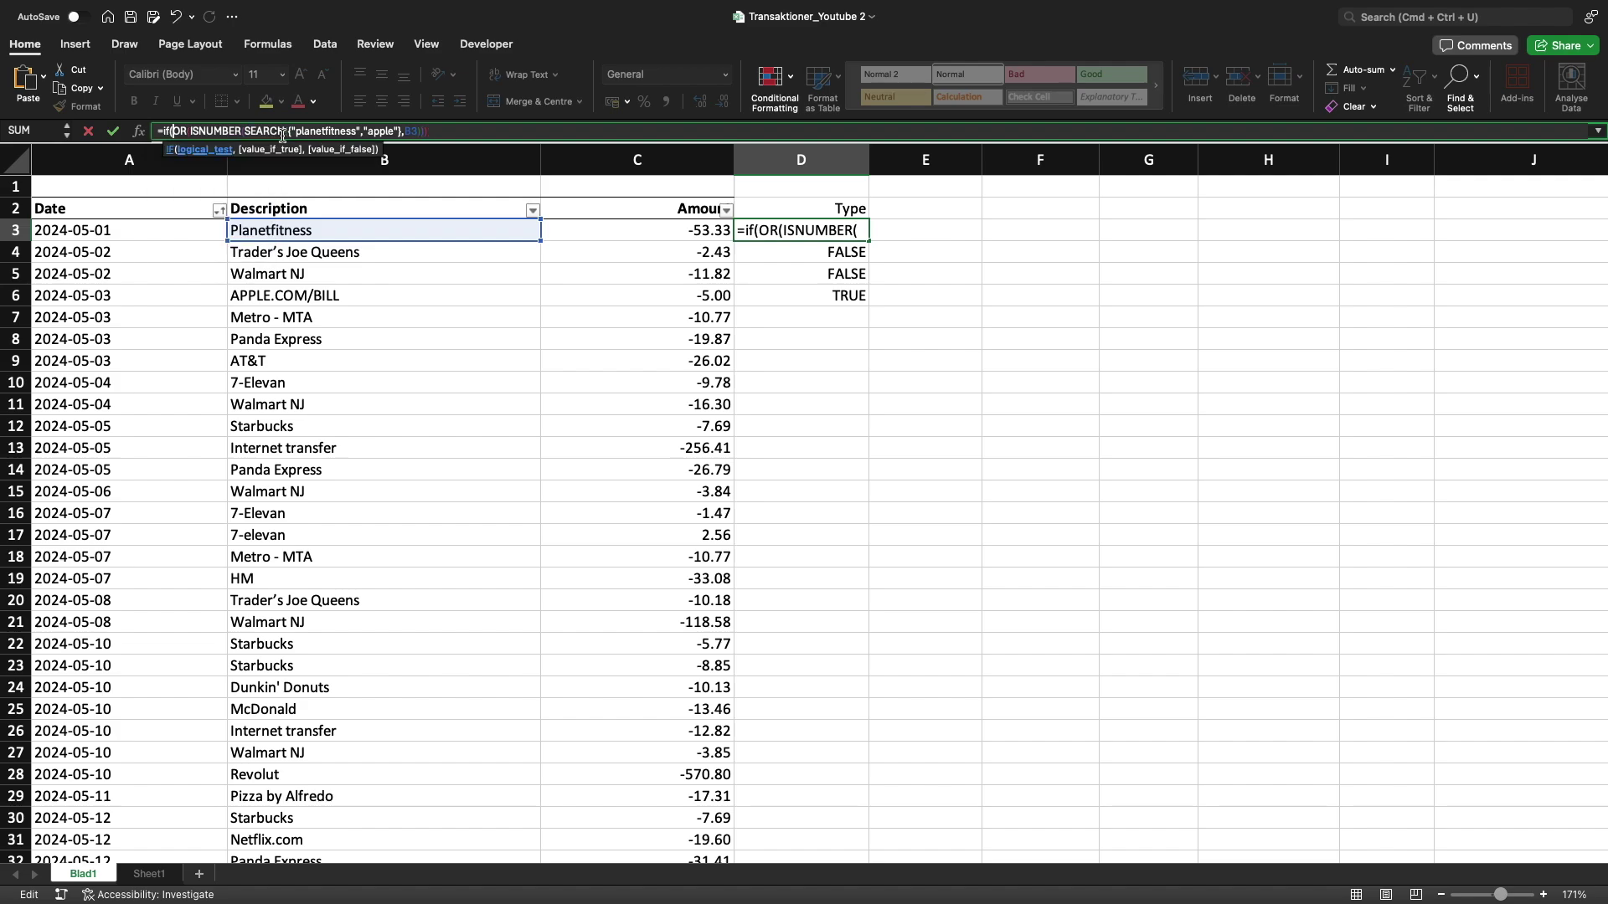
left_click(451, 127)
type(",")
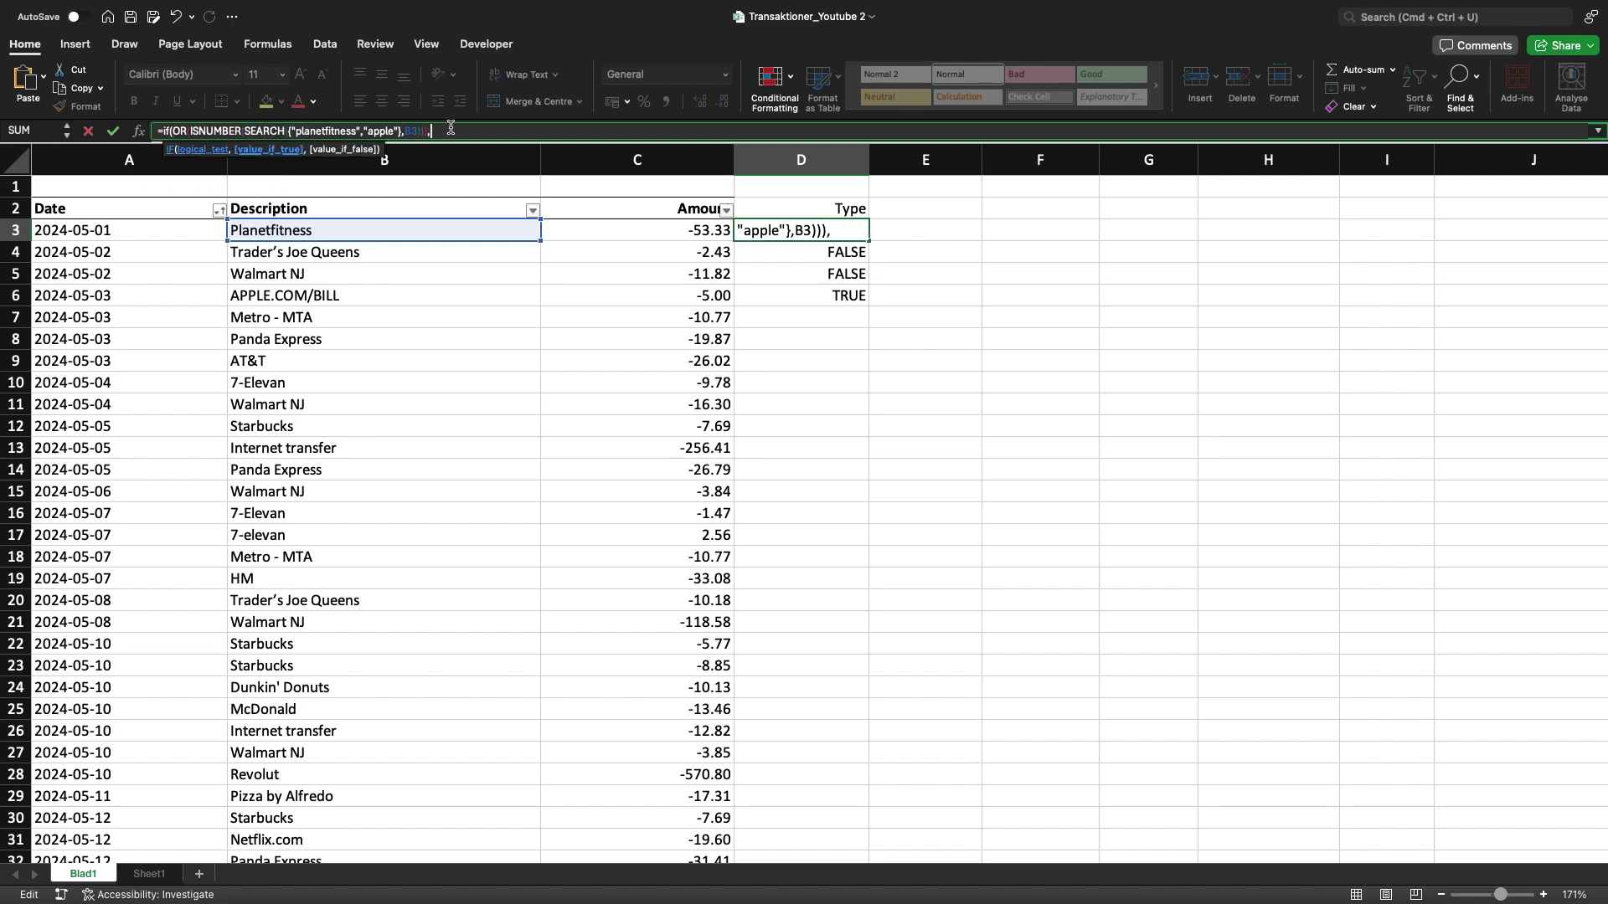
type(" \"sub,\"")
key("Return")
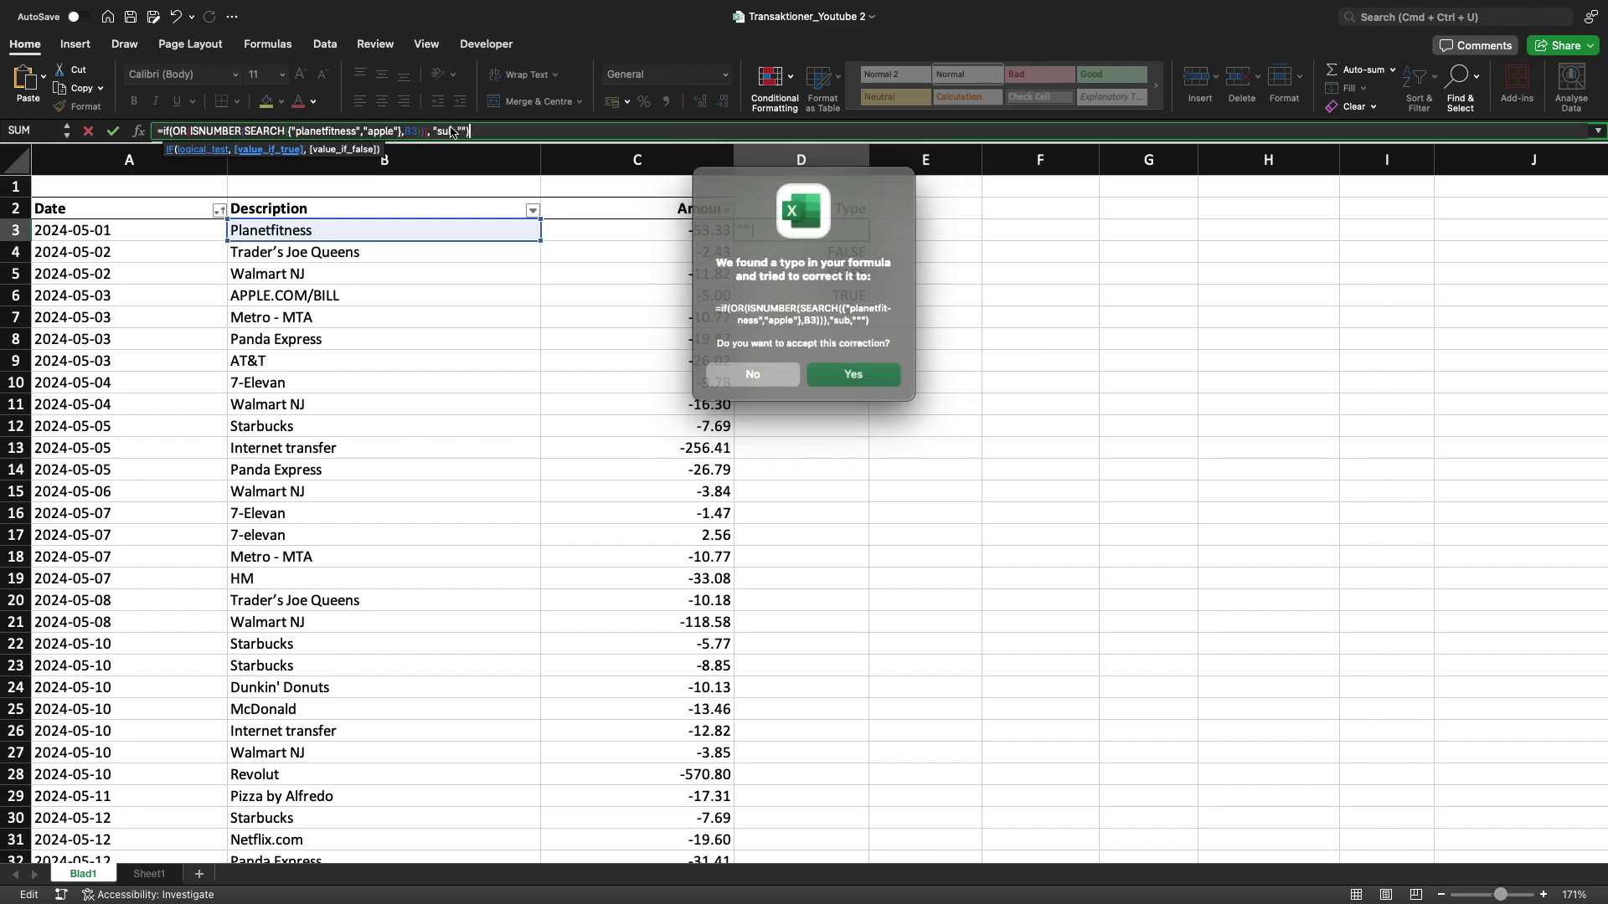
left_click(856, 377)
key("Up")
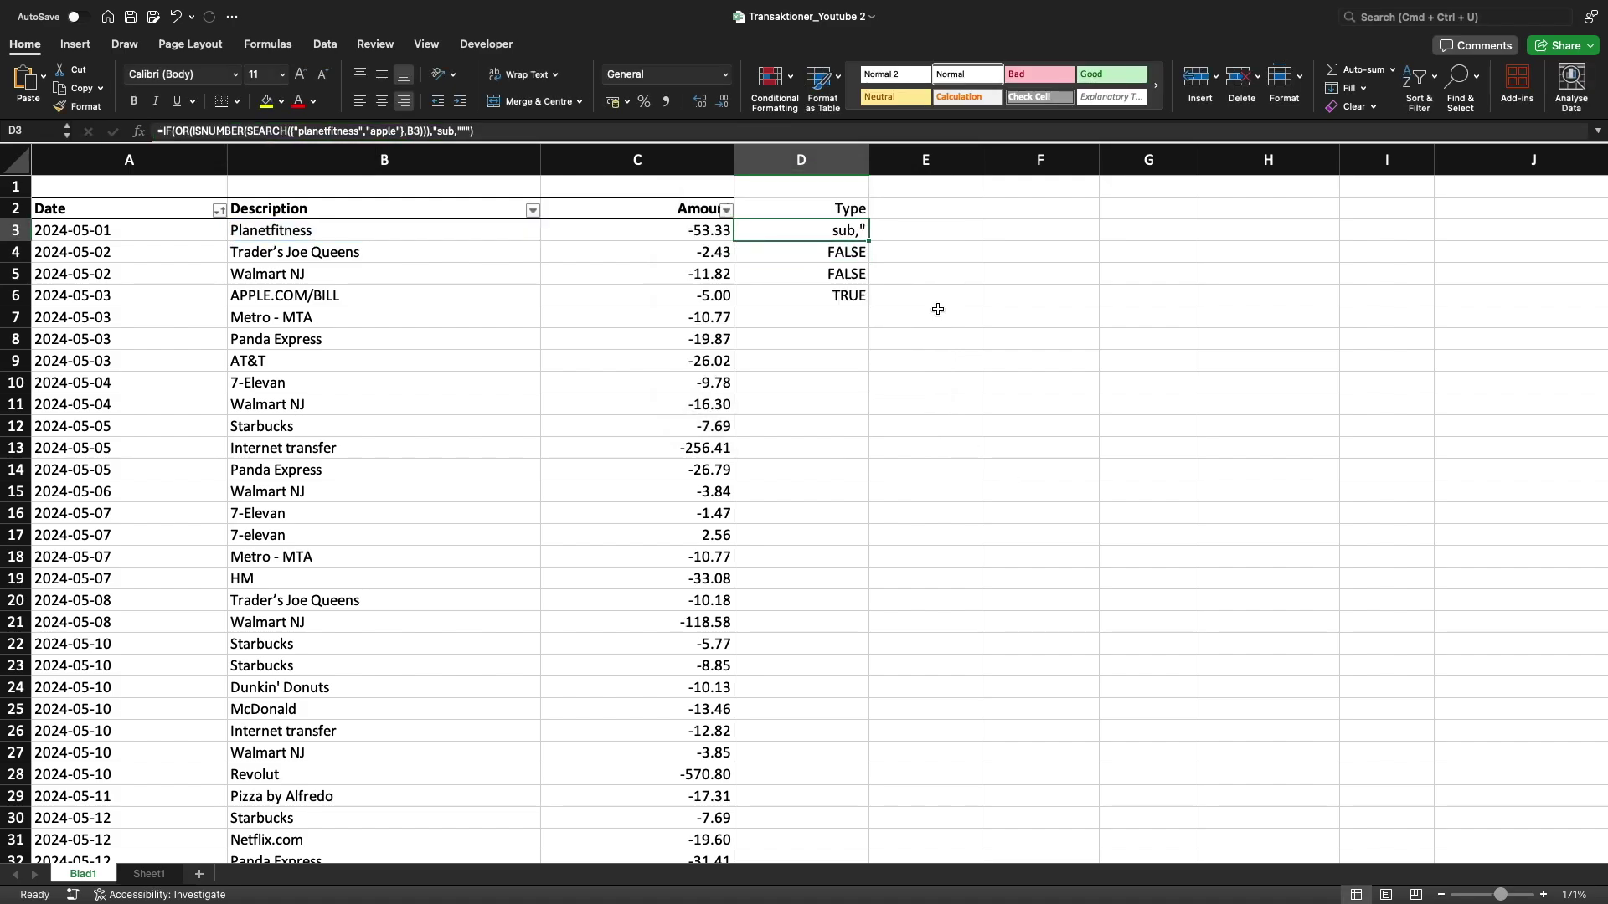
Fix the D3 quotation marks so the IF formula ends with the separate arguments "sub","".
left_click(473, 132)
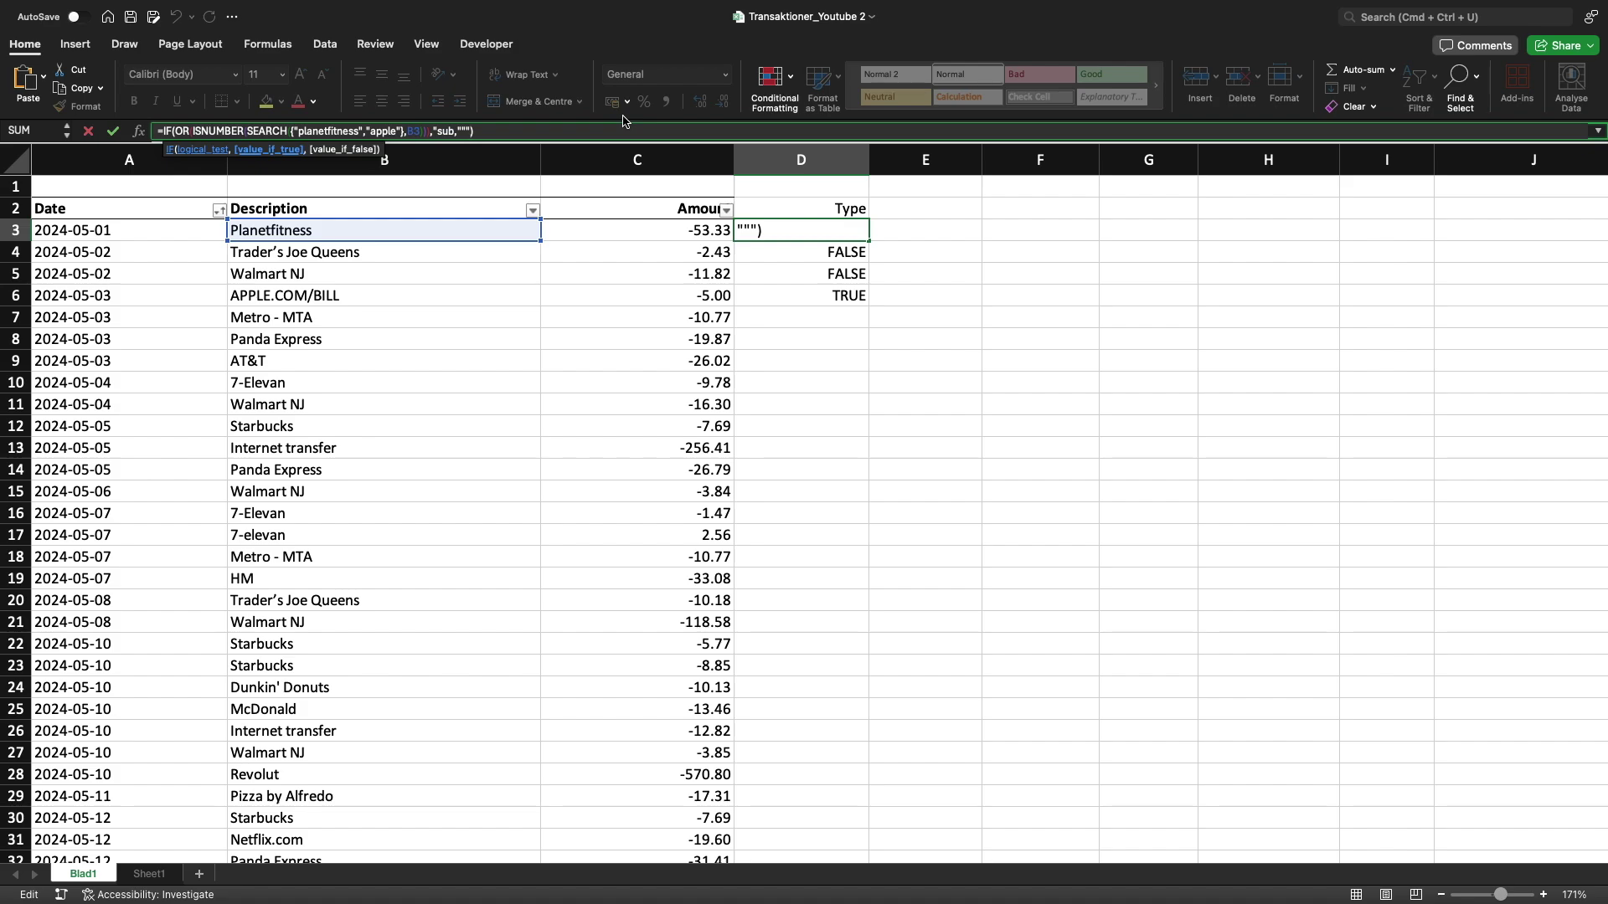
key("Escape")
key("Up")
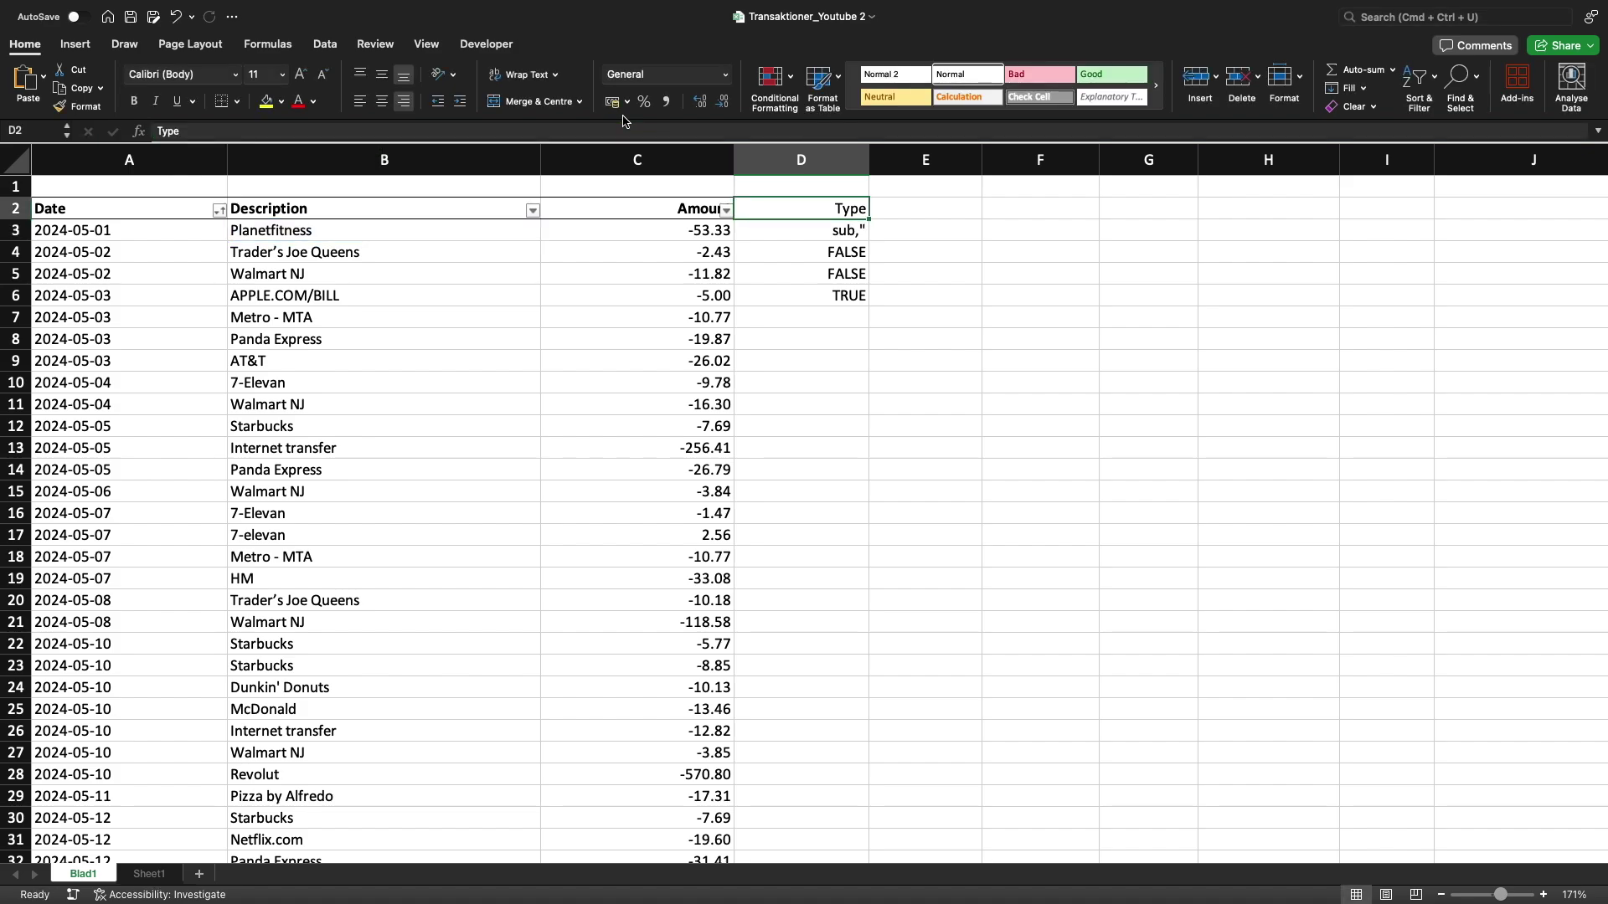
key("Down")
left_click(453, 131)
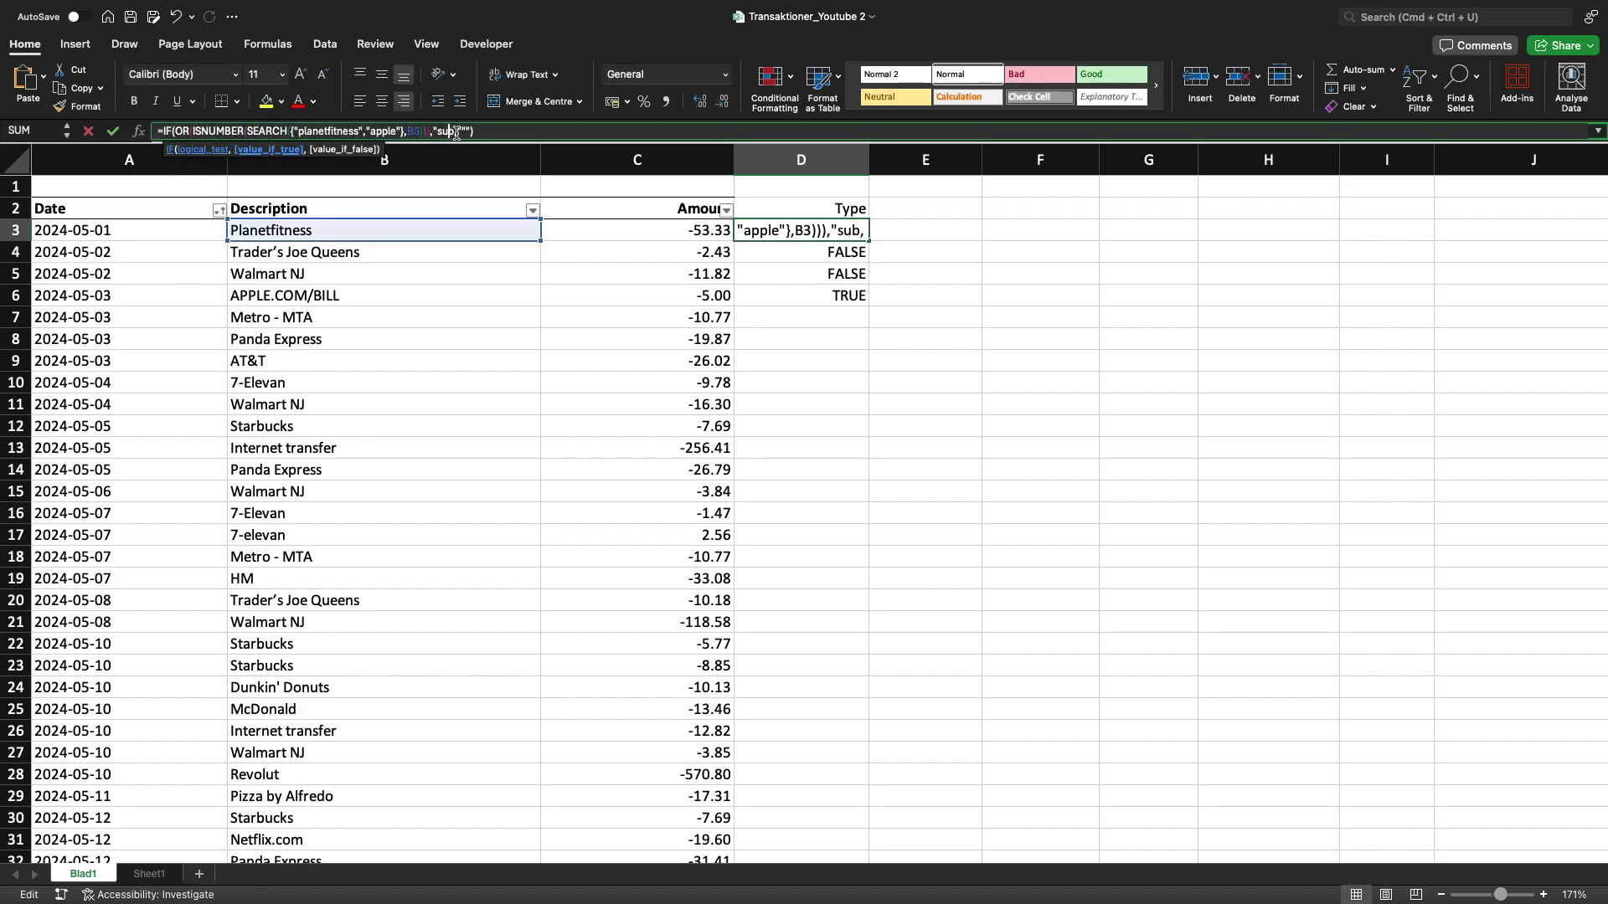
type("\"")
key("BackSpace")
key("Return")
Copy the corrected IF formula from D3 down through D6.
key("Up")
key("super+c")
key("shift+Down")
key("shift+Down")
key("shift+Down")
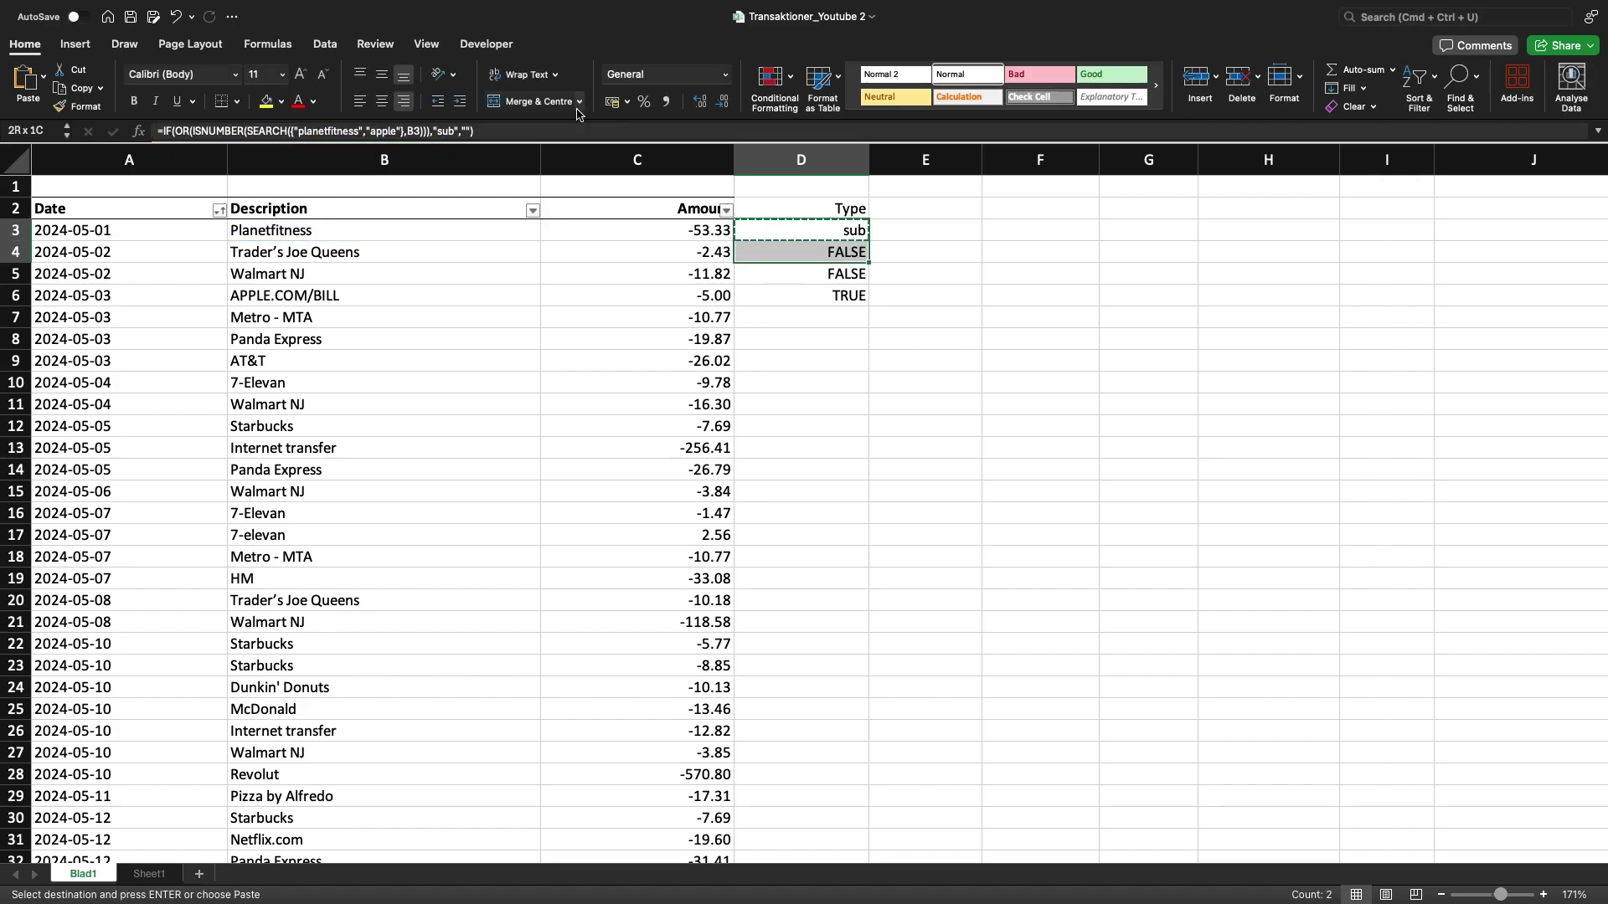
key("super+v")
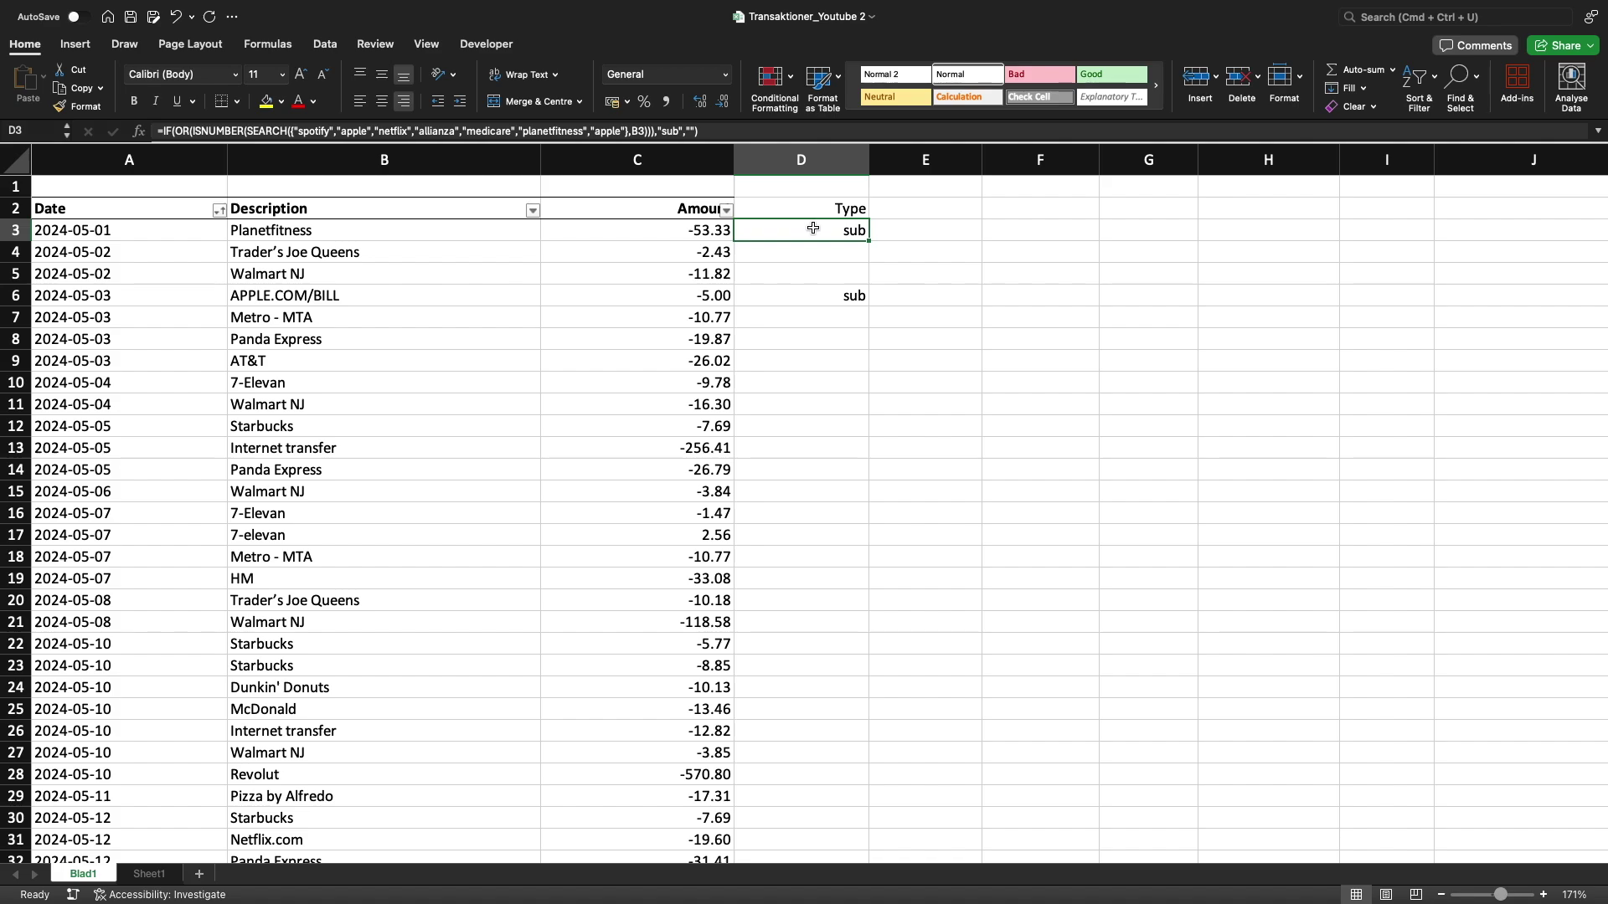
Copy the D3 formula with the extended subscription keywords into D6:D70.
key("super+c")
key("Left")
key("super+Down")
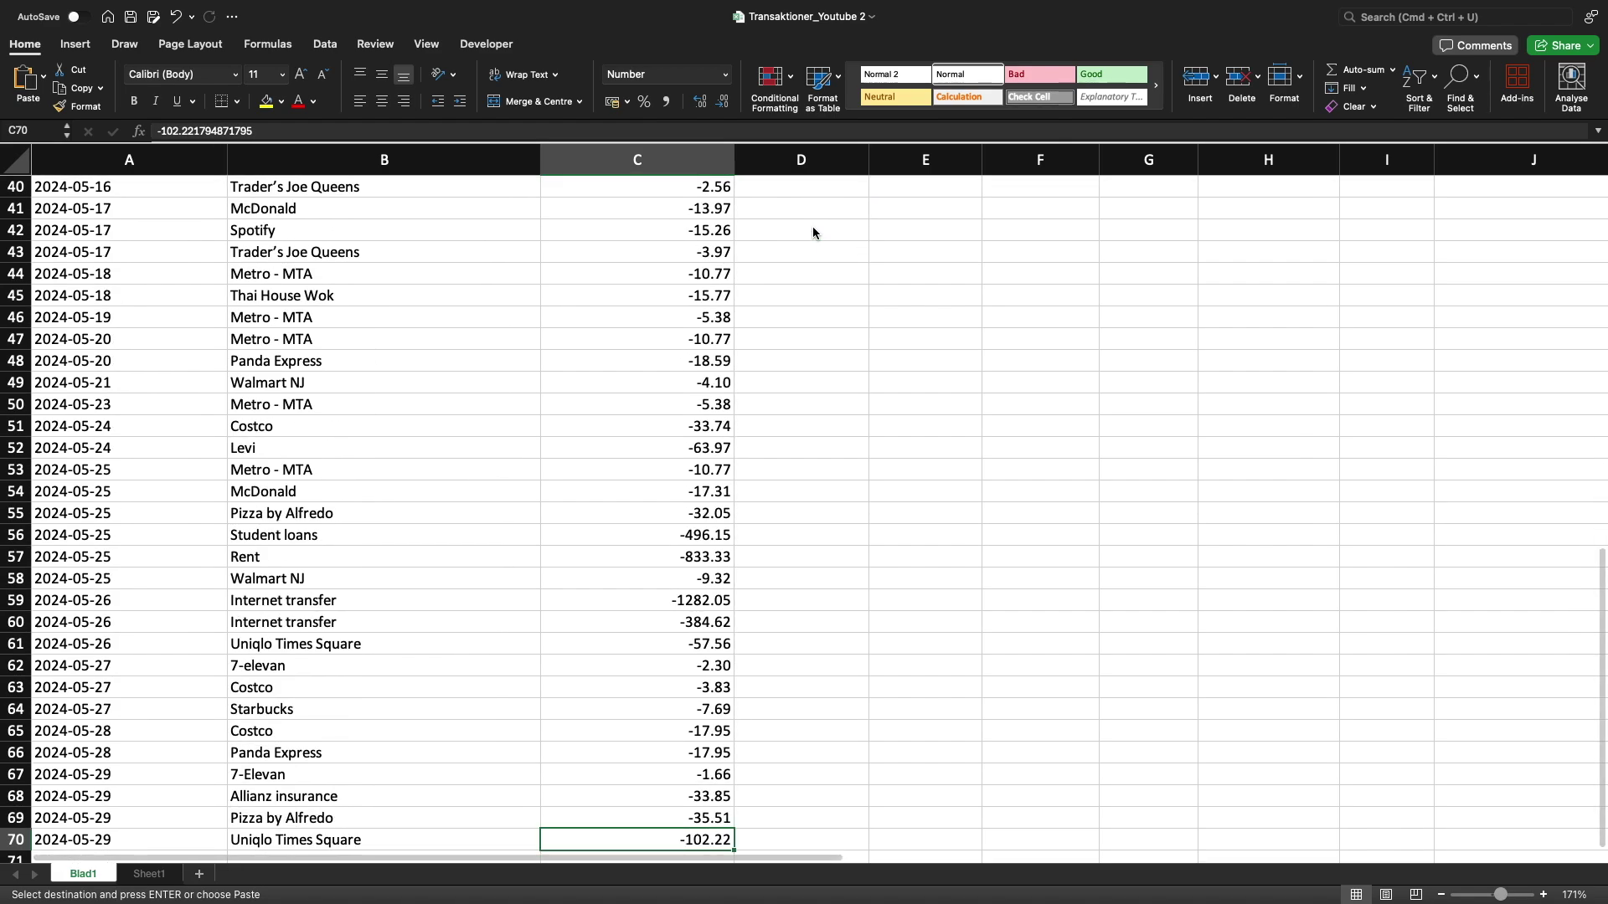
key("Right")
key("shift+super+Up")
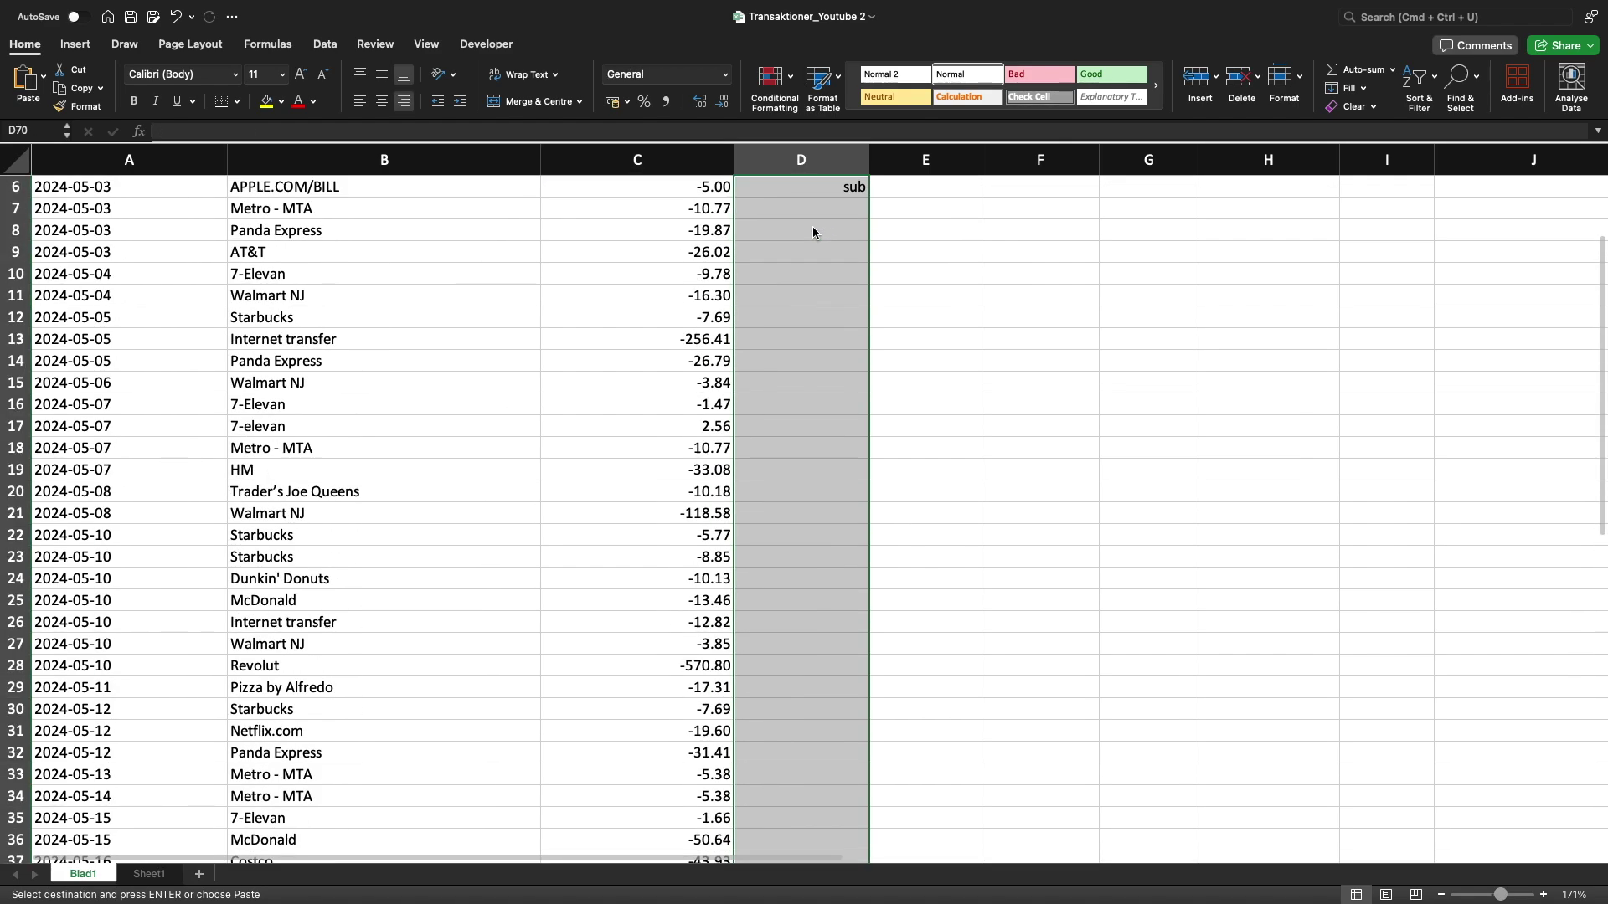
key("super+v")
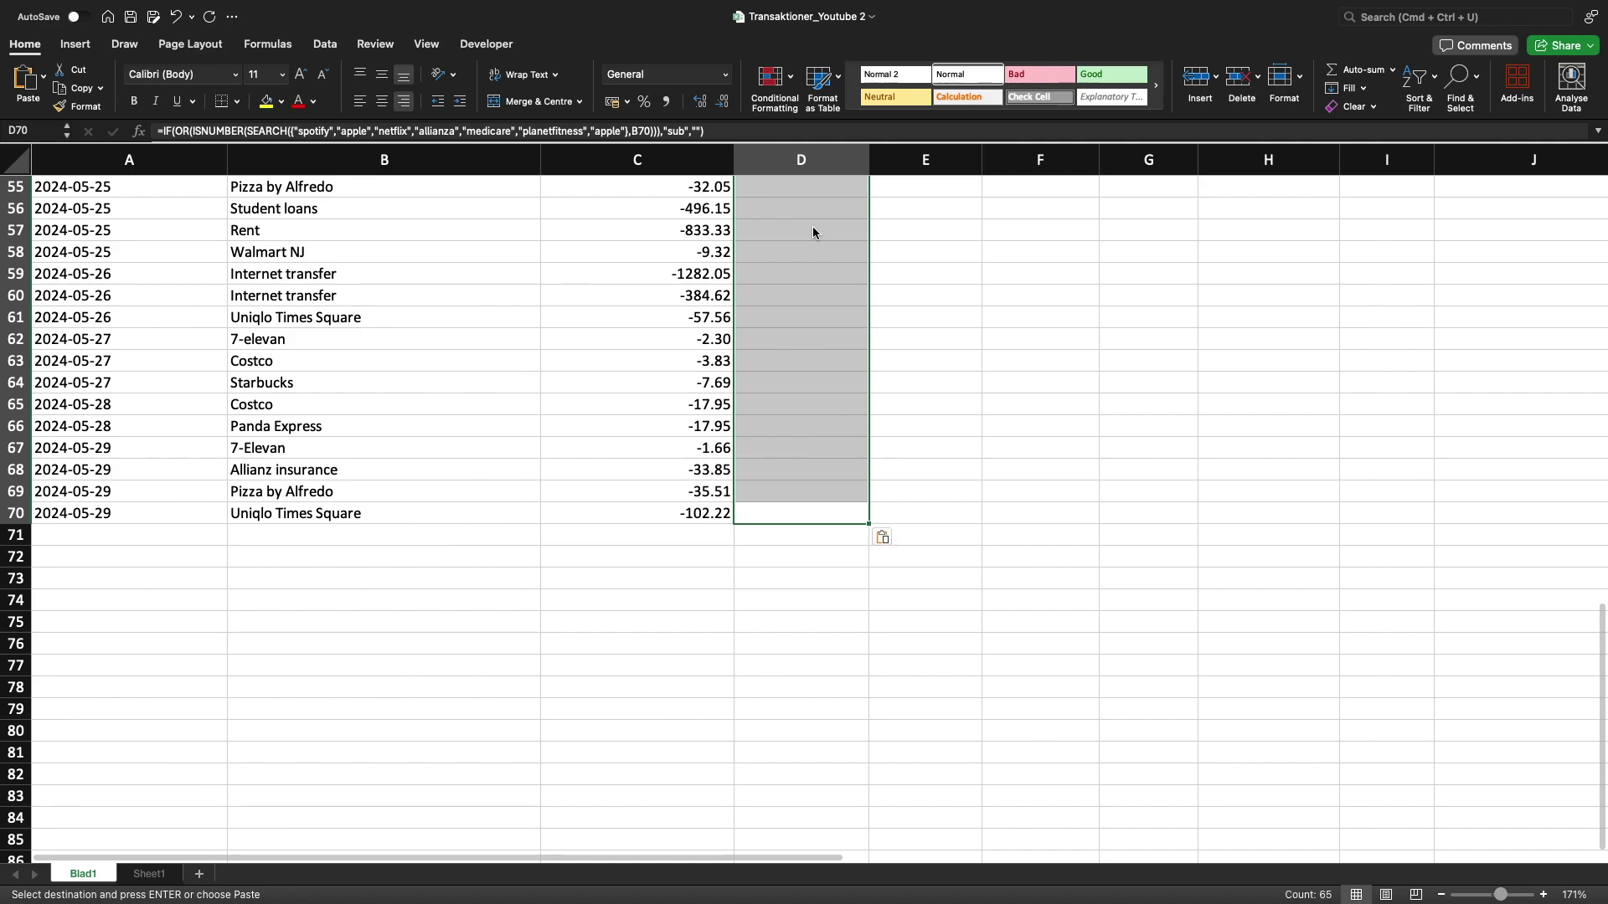
Check the Type results for the Spotify and Netflix.com rows and return to the start of the list.
scroll(813, 226, "up", 6)
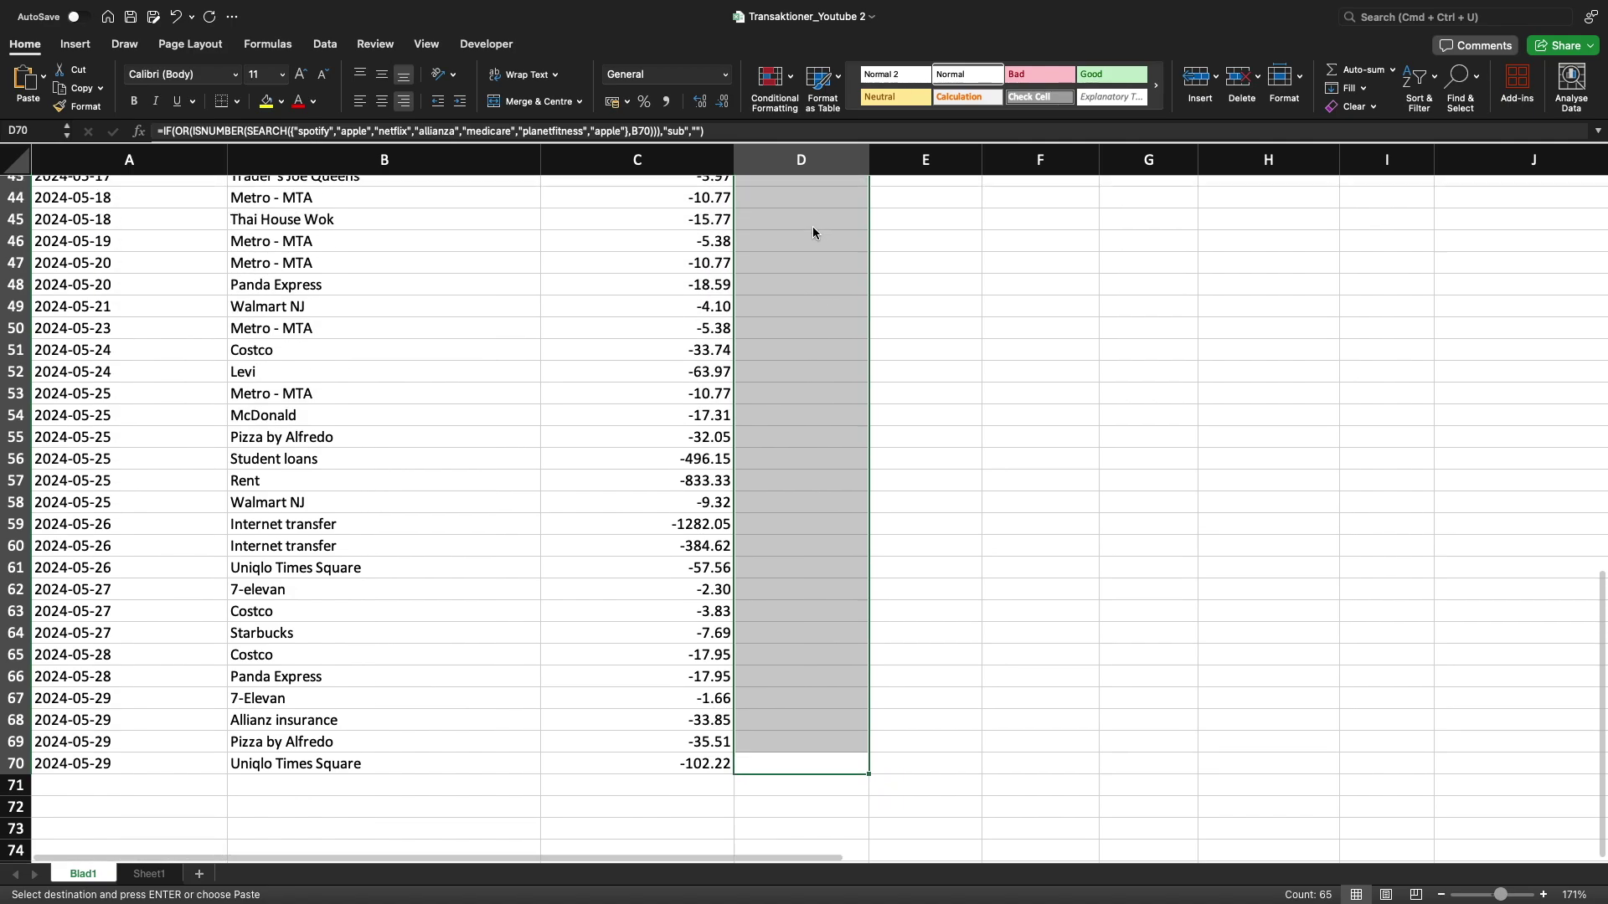
left_click(781, 269)
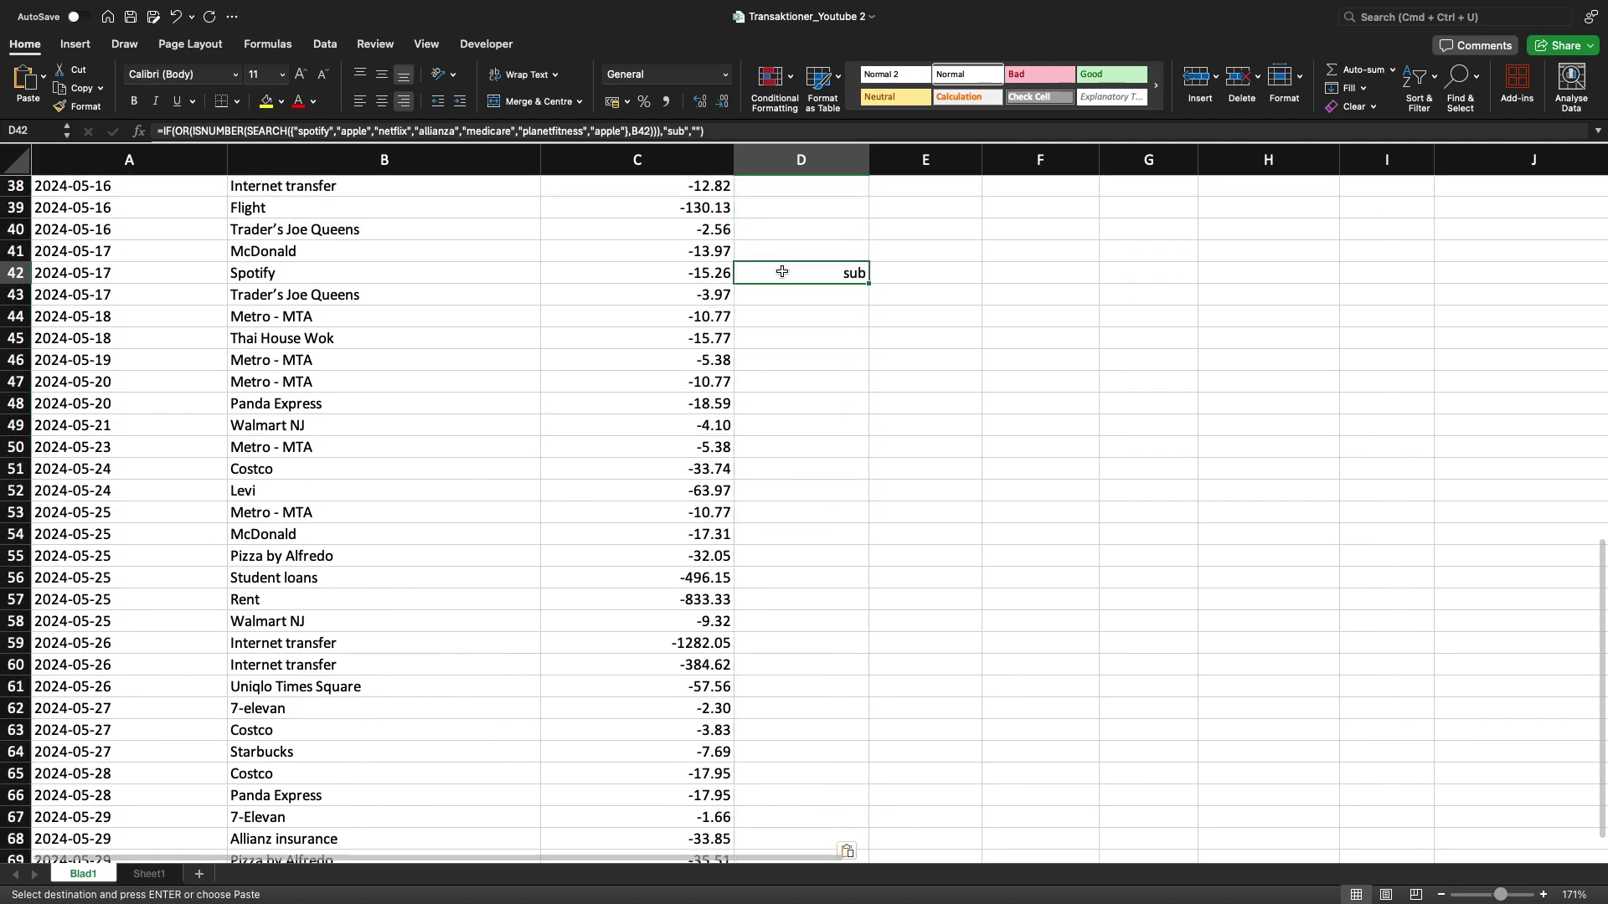
left_click(446, 275)
scroll(596, 350, "up", 5)
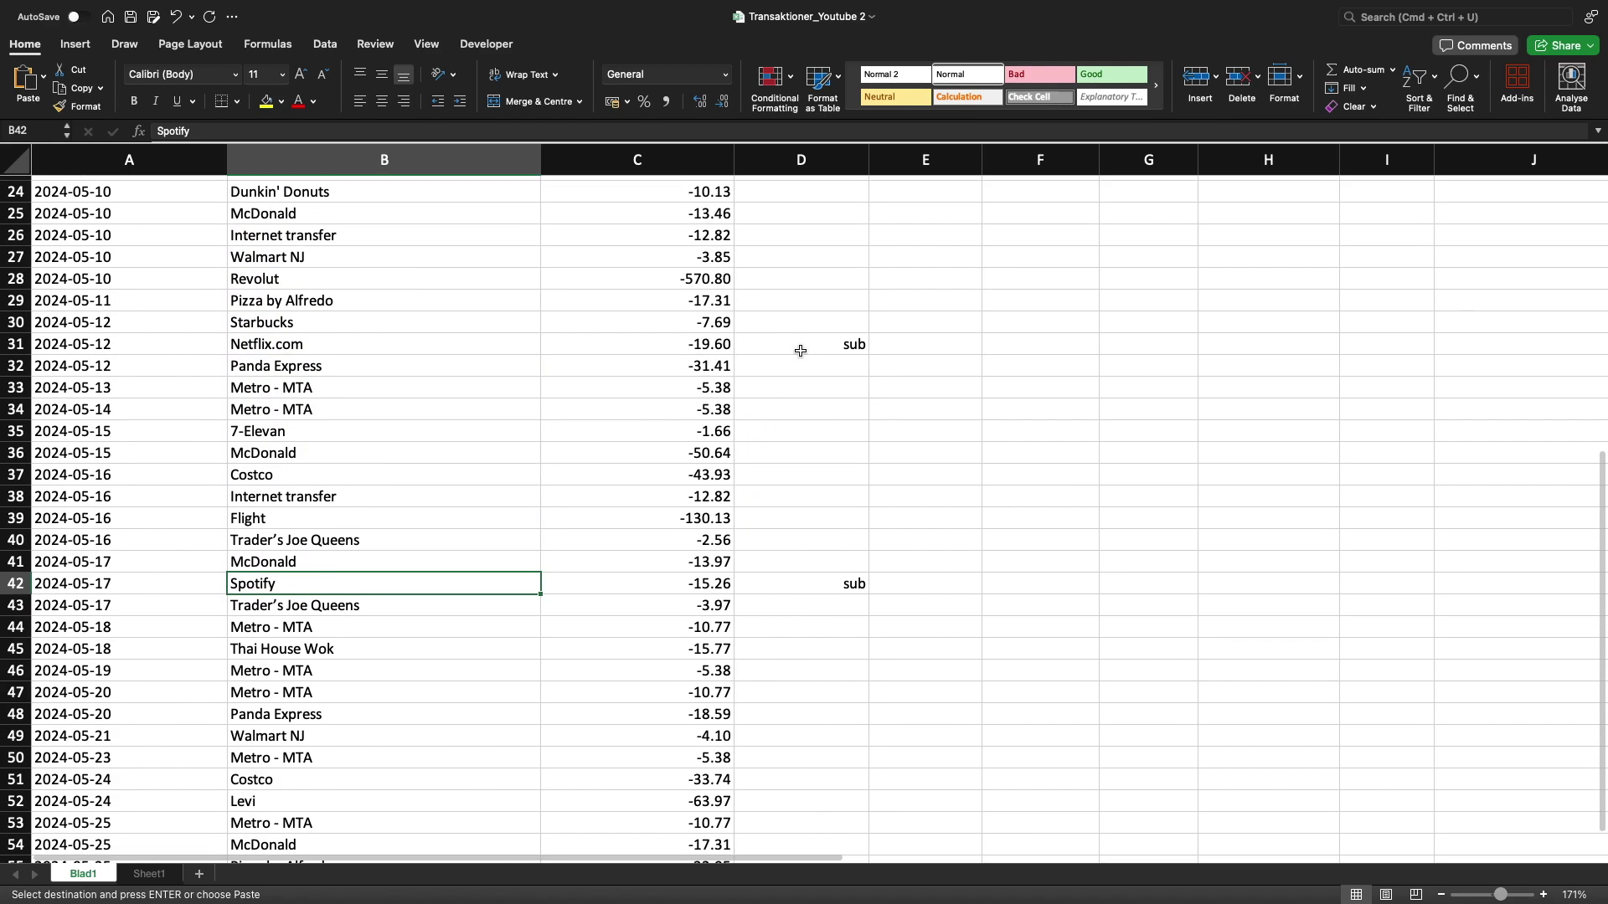
left_click(508, 347)
scroll(1069, 346, "up", 8)
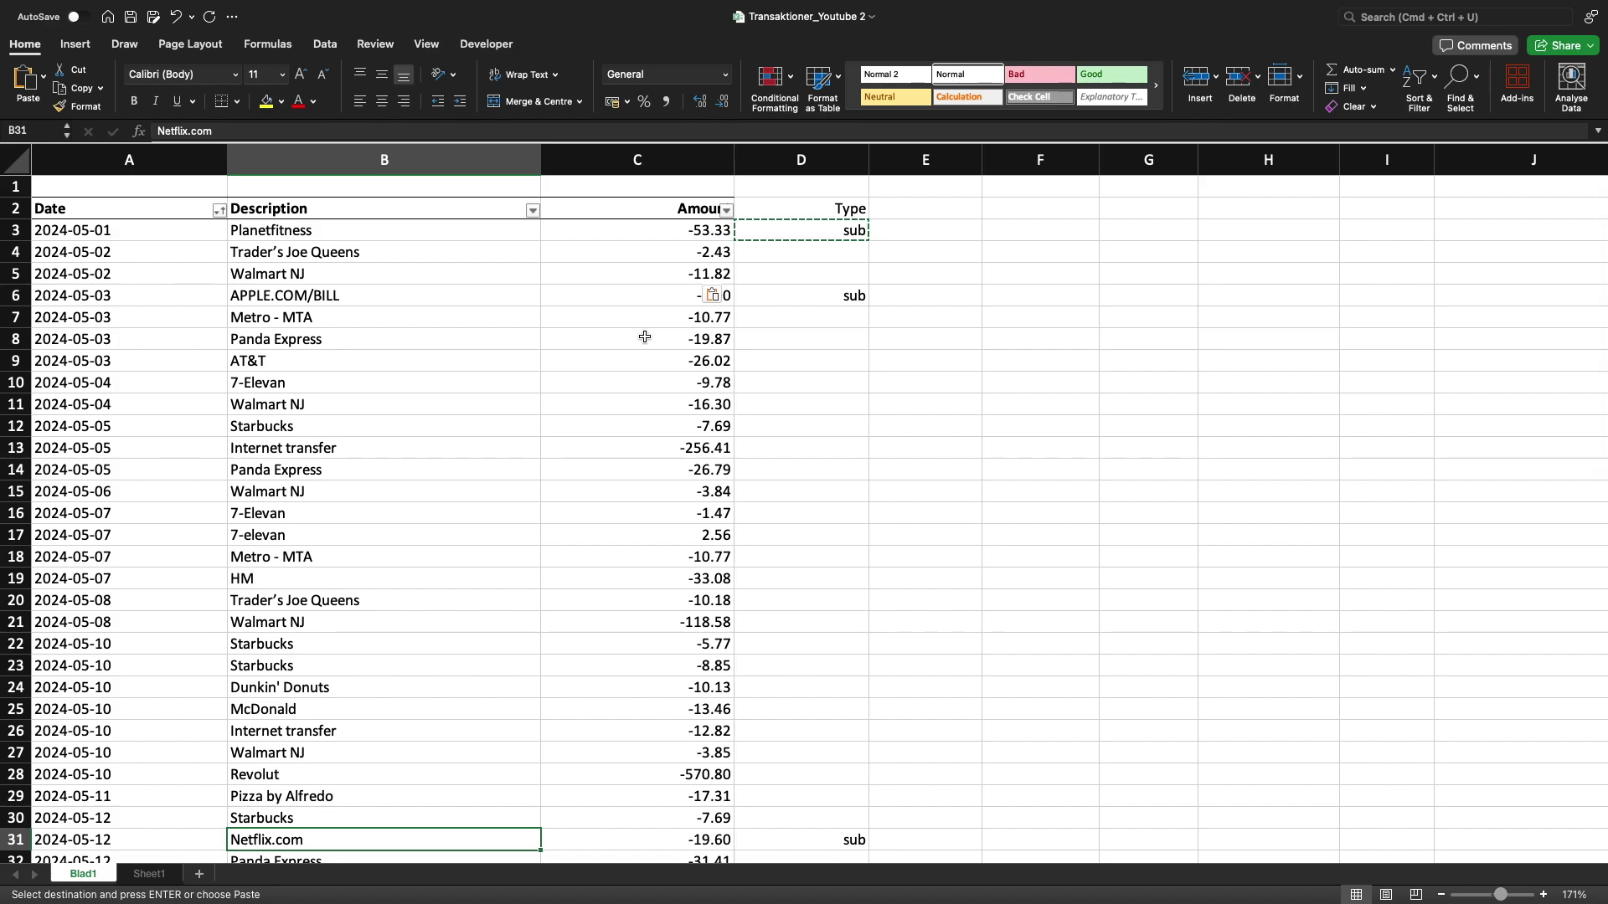
Add a second "Type" header in E2.
key("super+y")
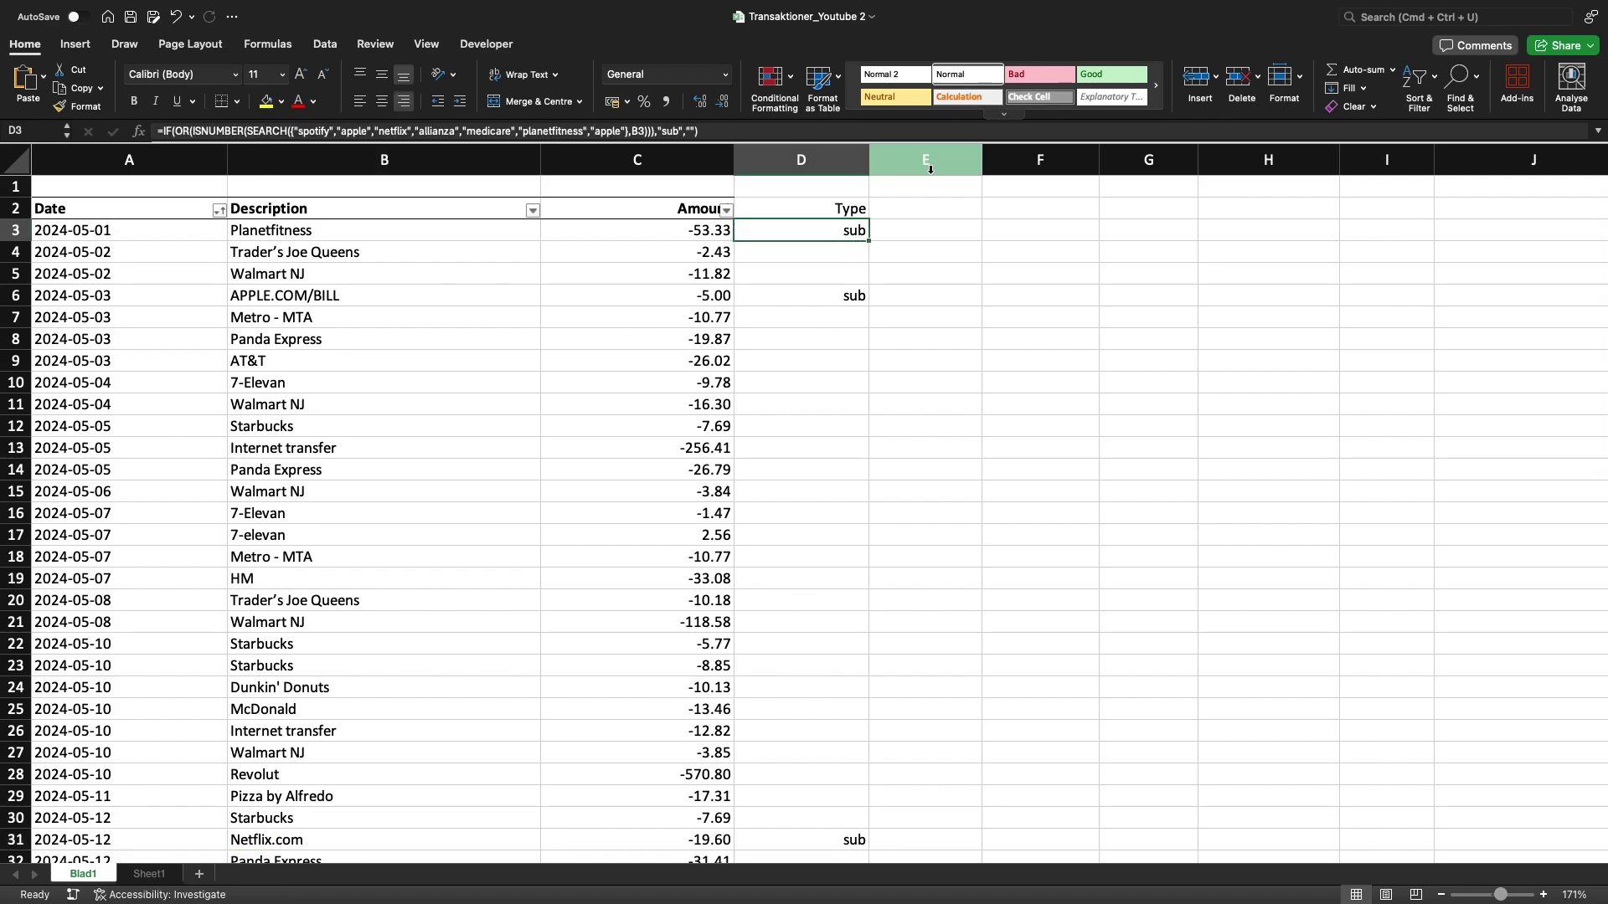
left_click(913, 206)
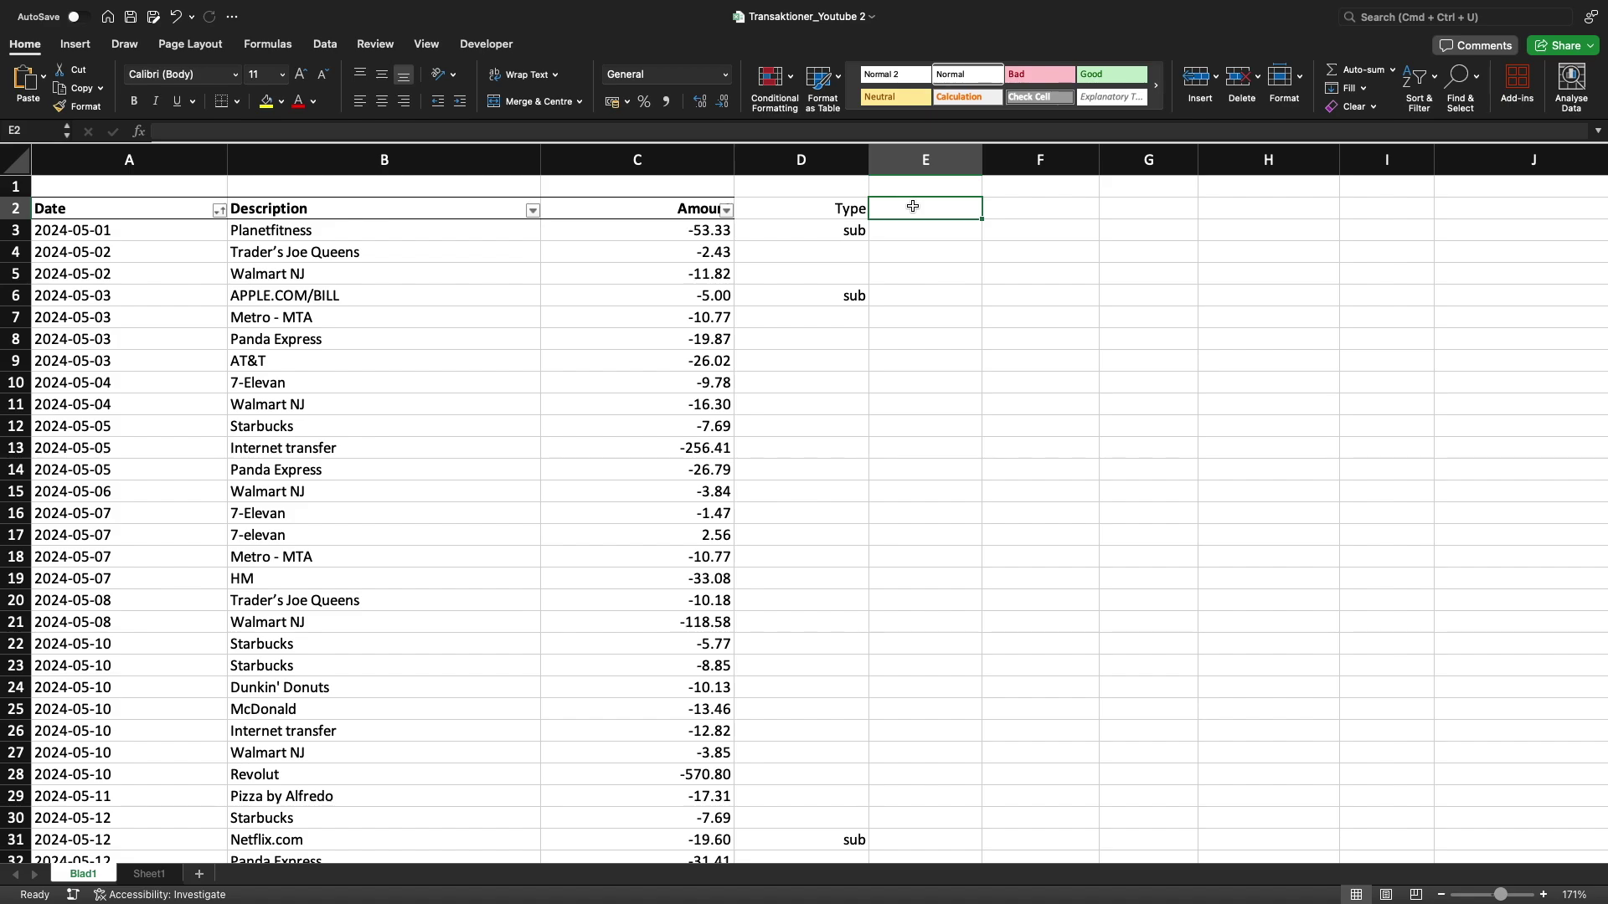
type("Type")
key("Return")
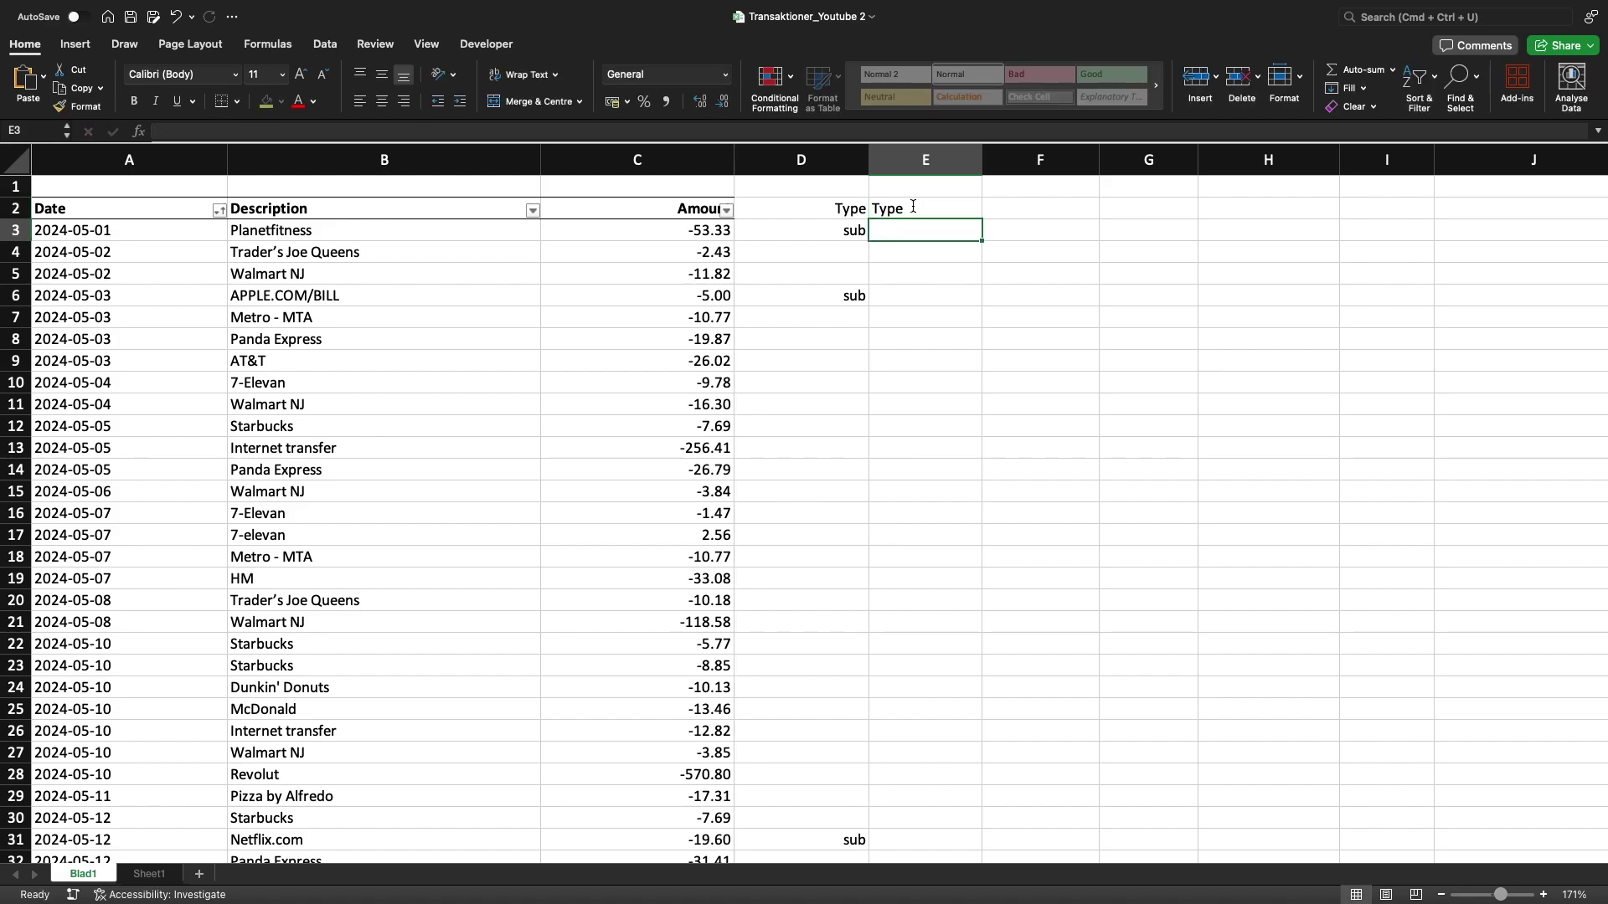
Enter =IF(OR(ISNUMBER(SEARCH({"trader","walmart","costco","7-elevan"},B3))),"grocery","") in E3, moving the pasted formula's reference from B10 to B3.
double_click(908, 227)
key("super+v")
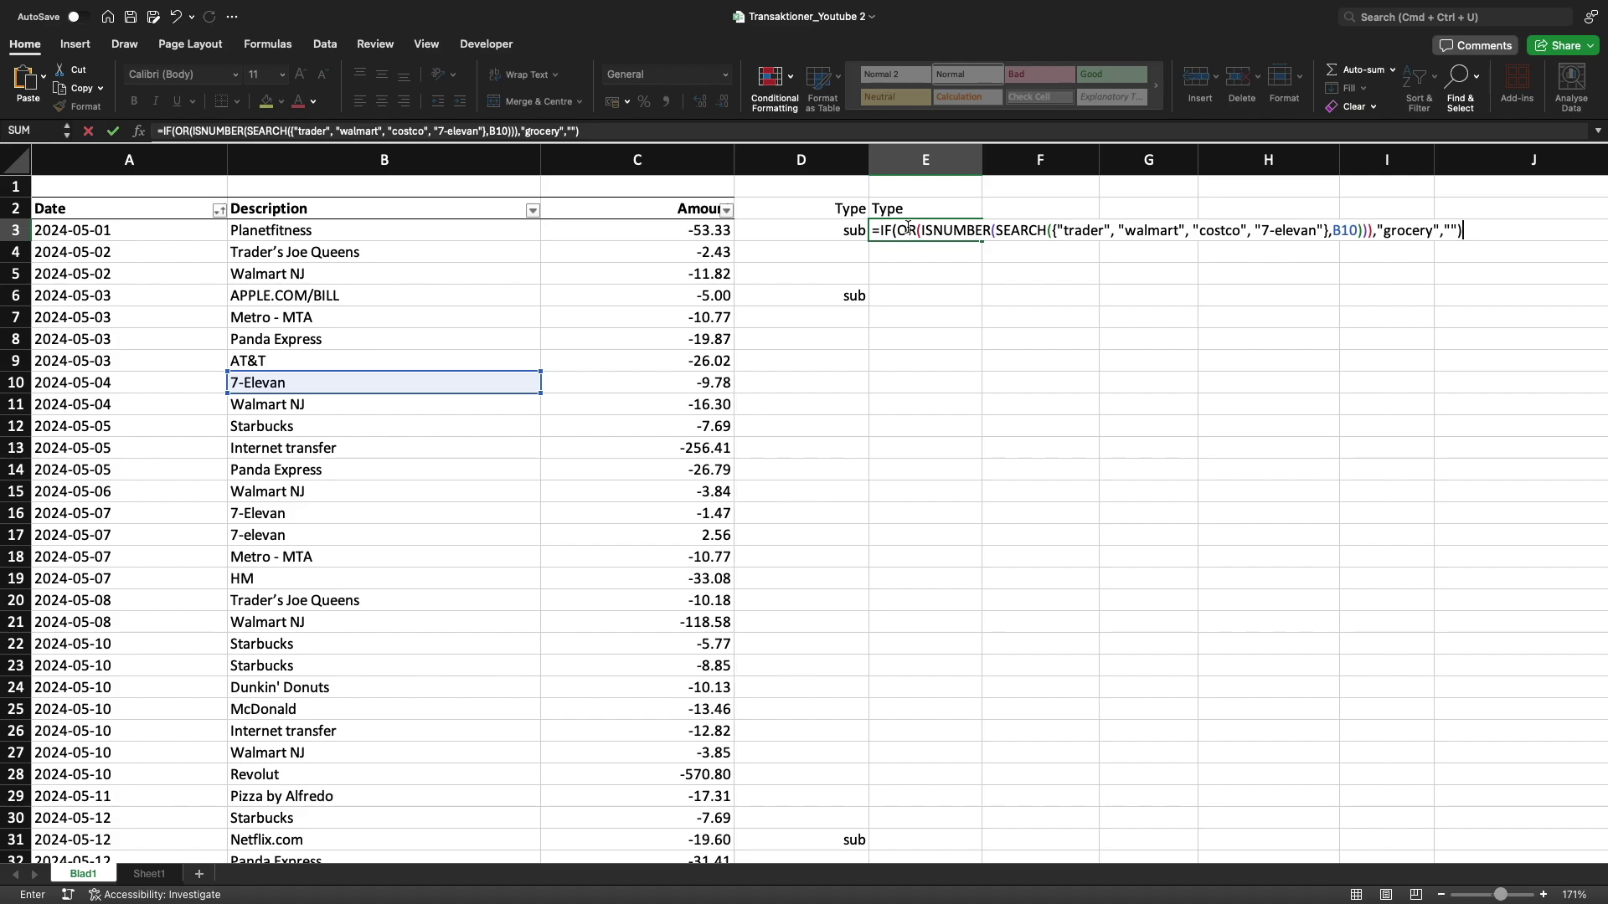
left_click_drag(509, 372, 504, 223)
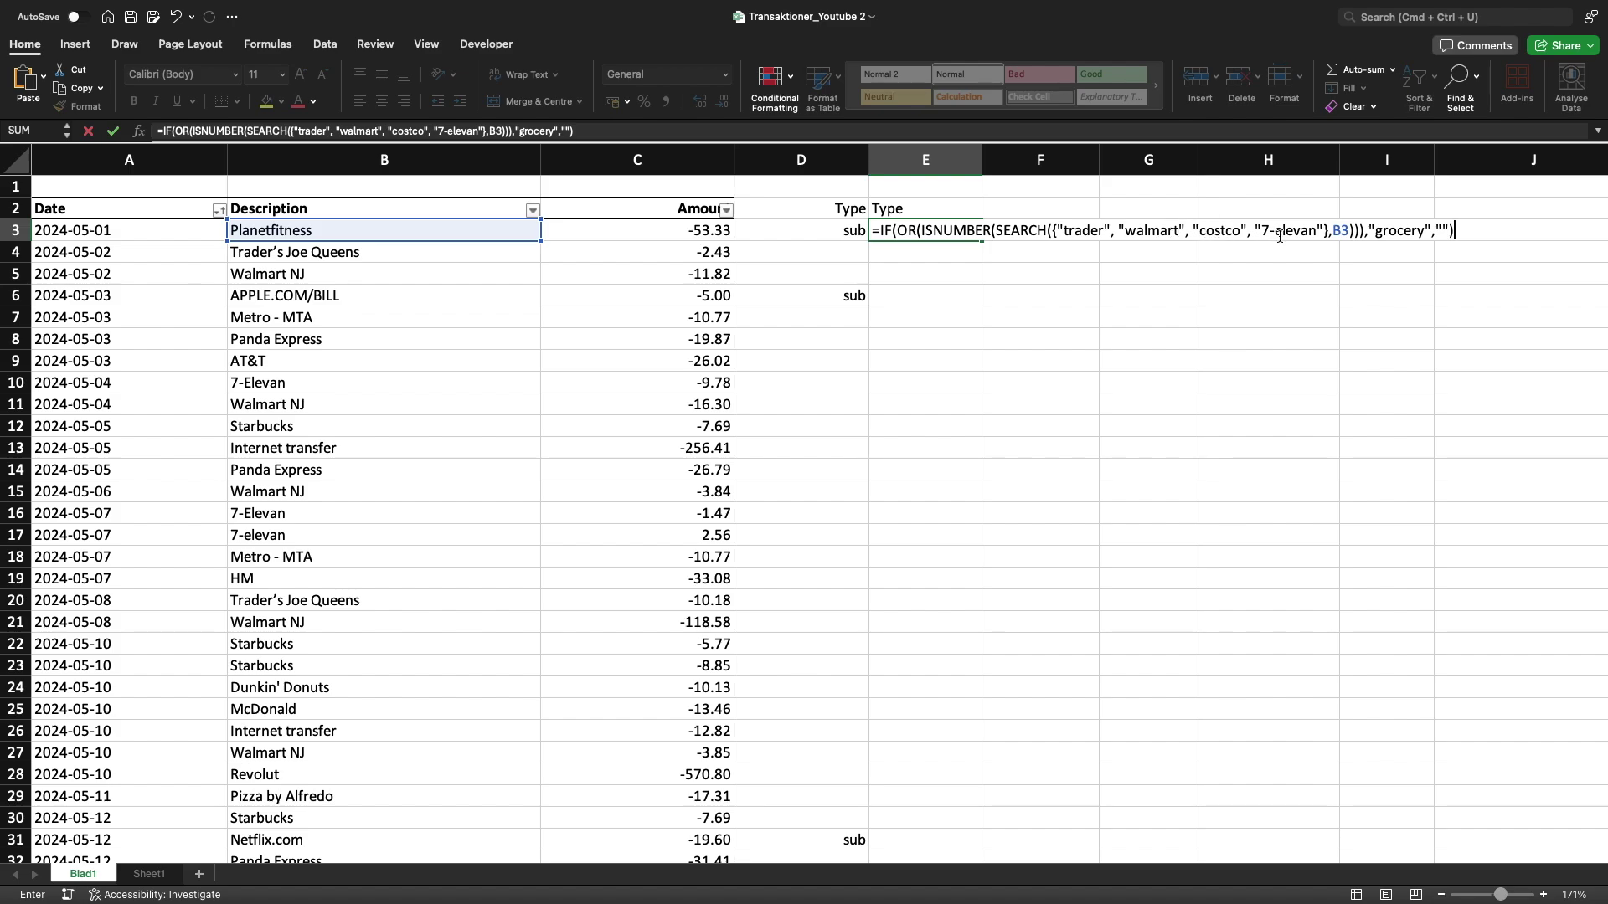
key("Return")
Copy the grocery formula from E3 into E4:E6.
key("Up")
key("super+c")
key("Down")
key("shift+Down")
key("shift+Down")
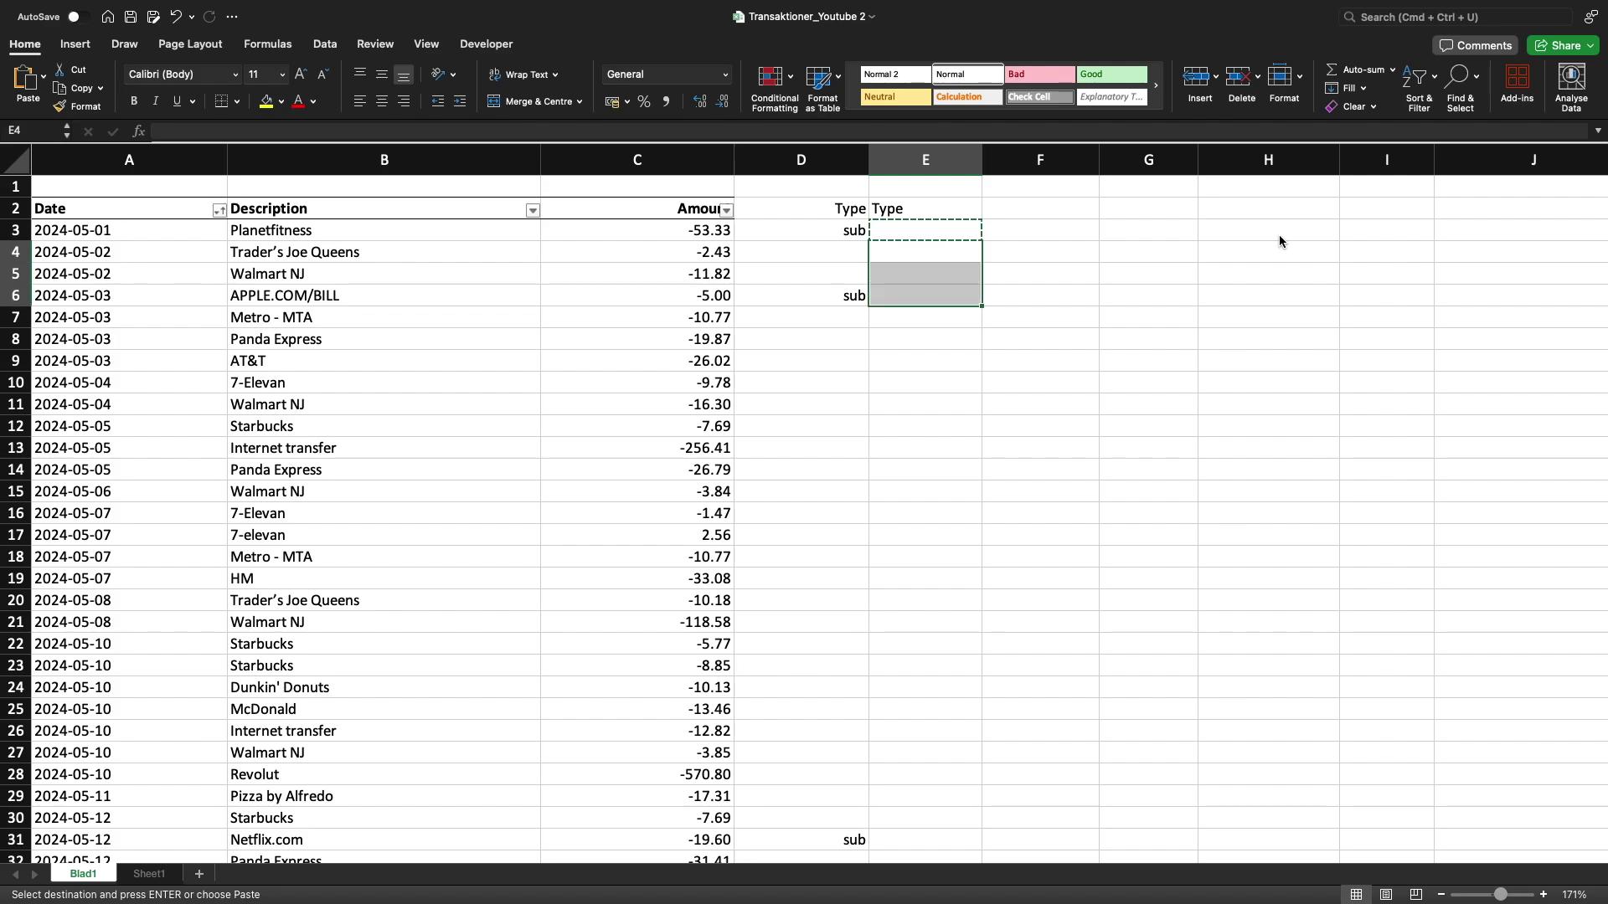
key("super+v")
Fill the grocery formula through the rest of the second Type column down to E70.
key("Up")
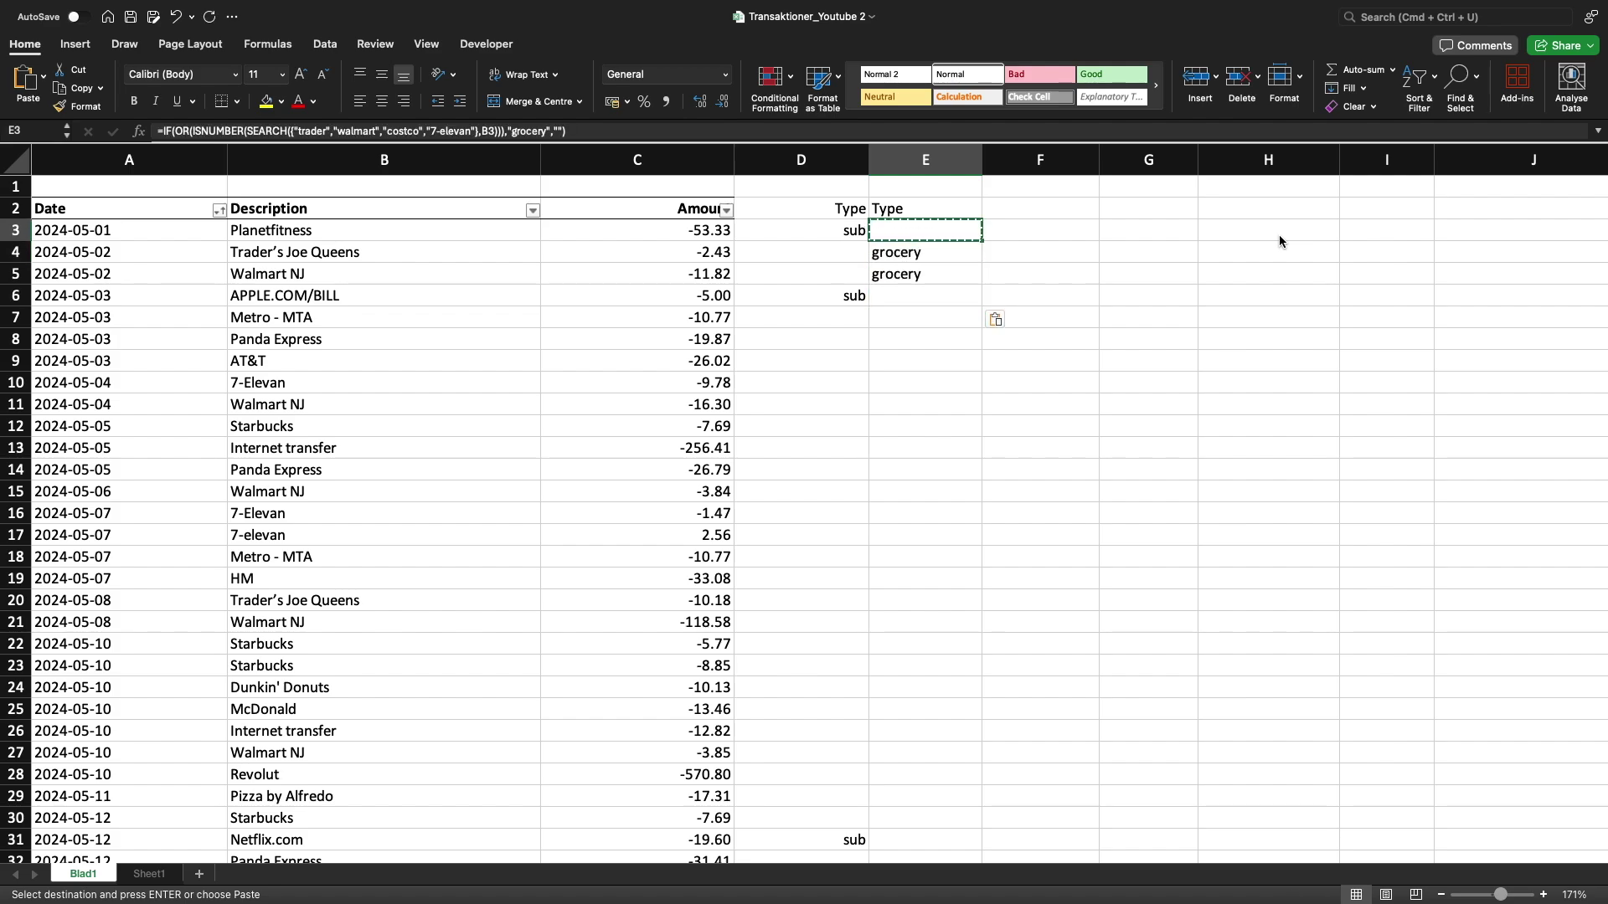
key("Left")
key("super+Down")
key("Right")
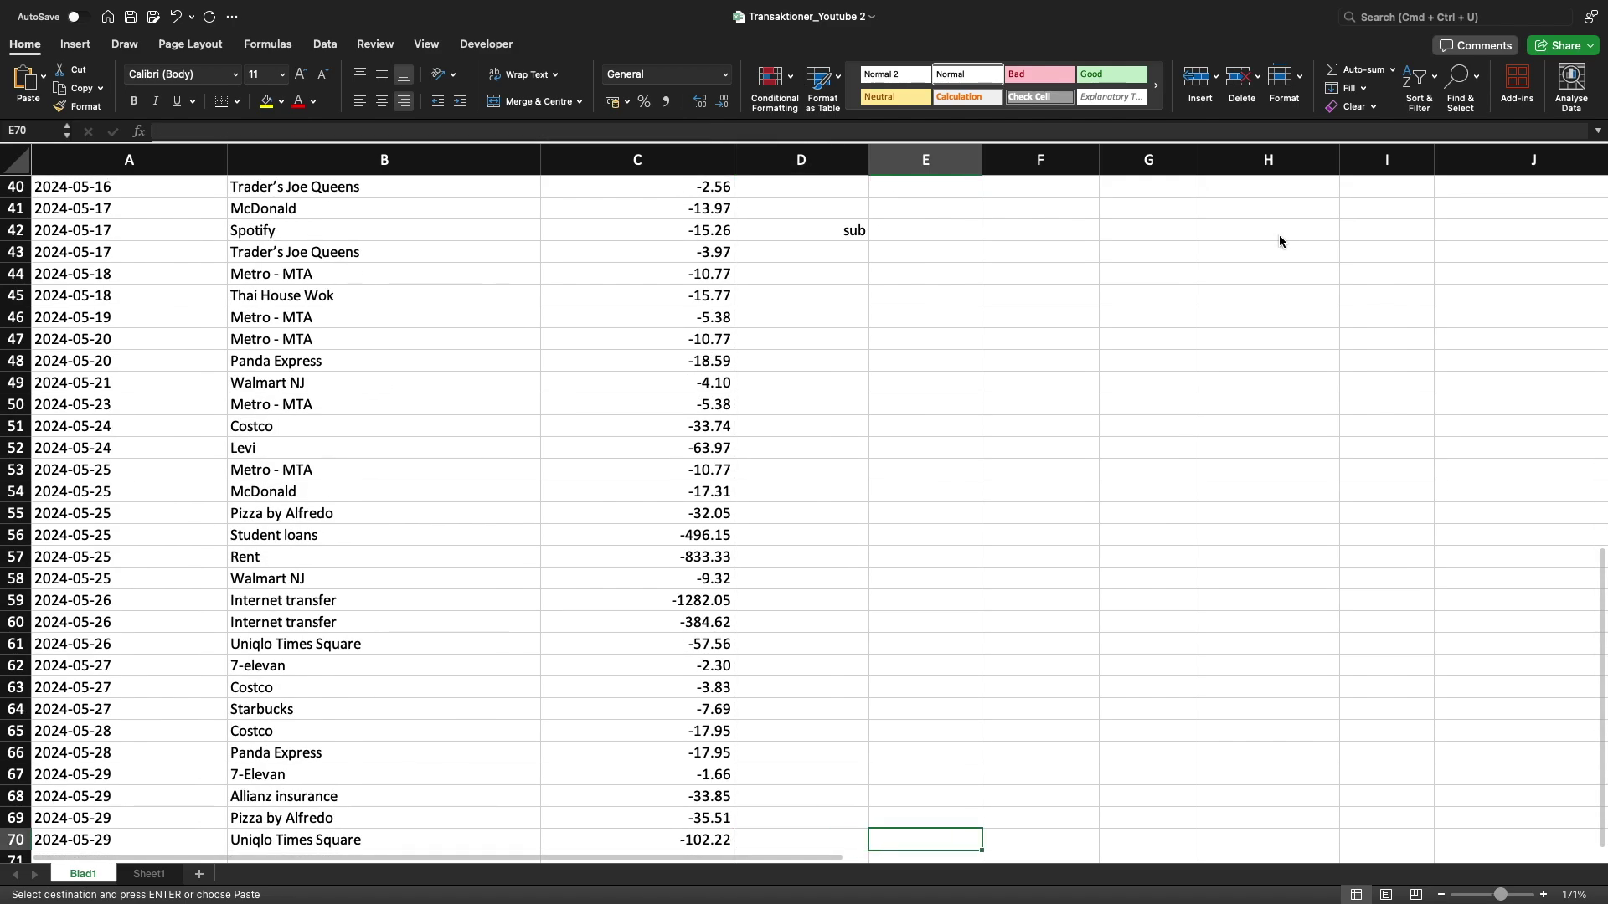
key("shift+super+Up")
key("super+v")
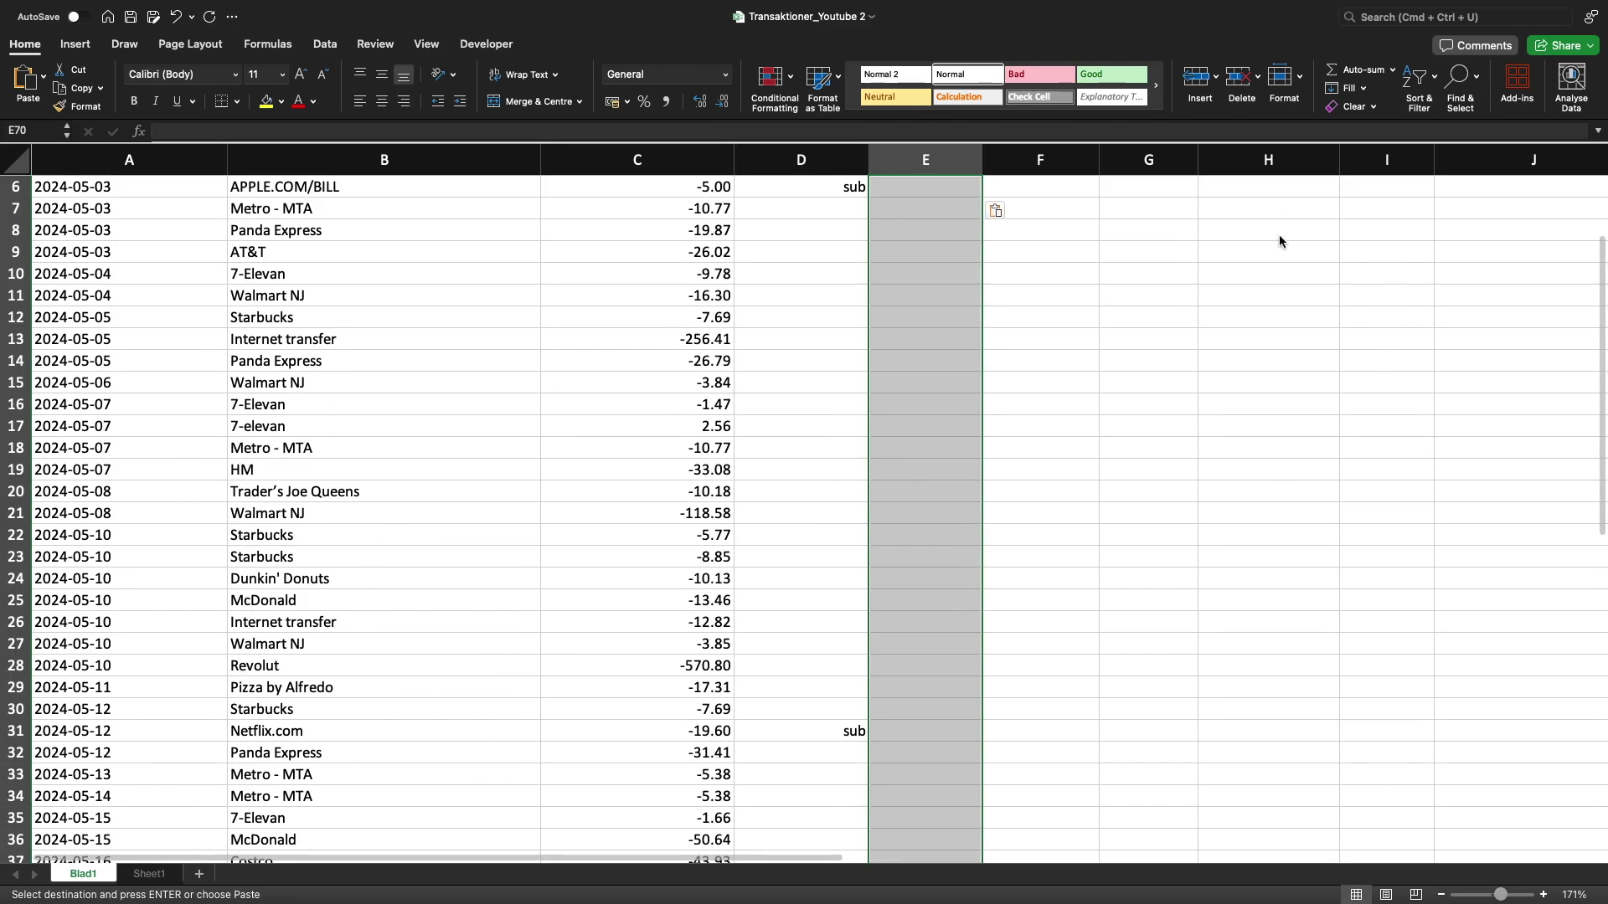
Copy the text of the grocery formula in E3 without its leading equals sign.
scroll(967, 309, "up", 15)
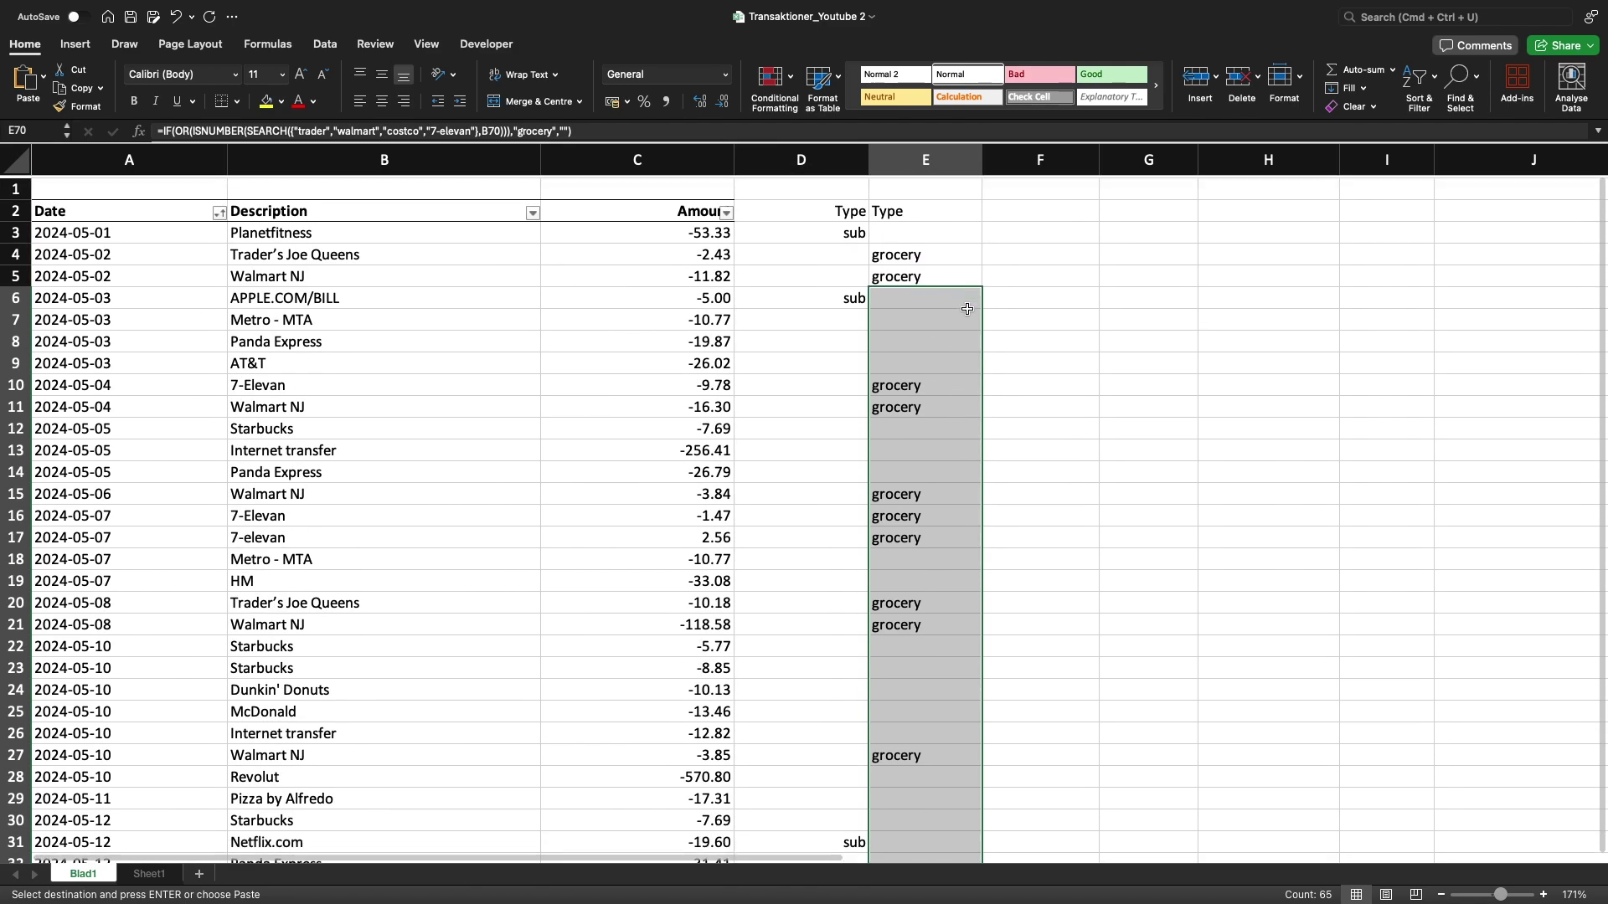
scroll(967, 309, "down", 1)
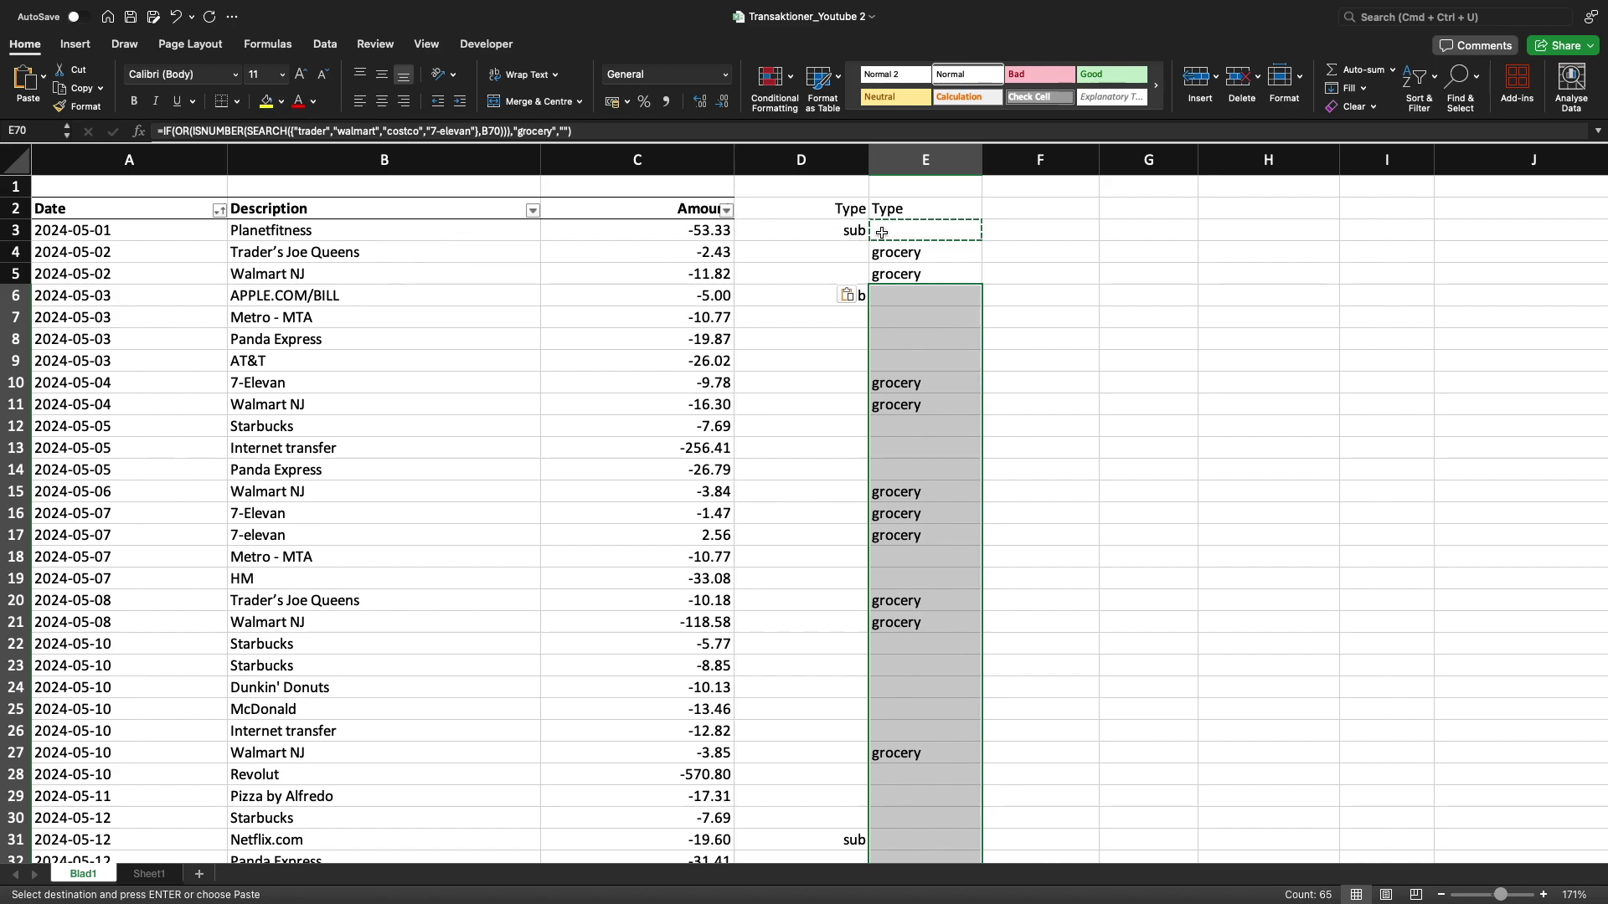
left_click(920, 229)
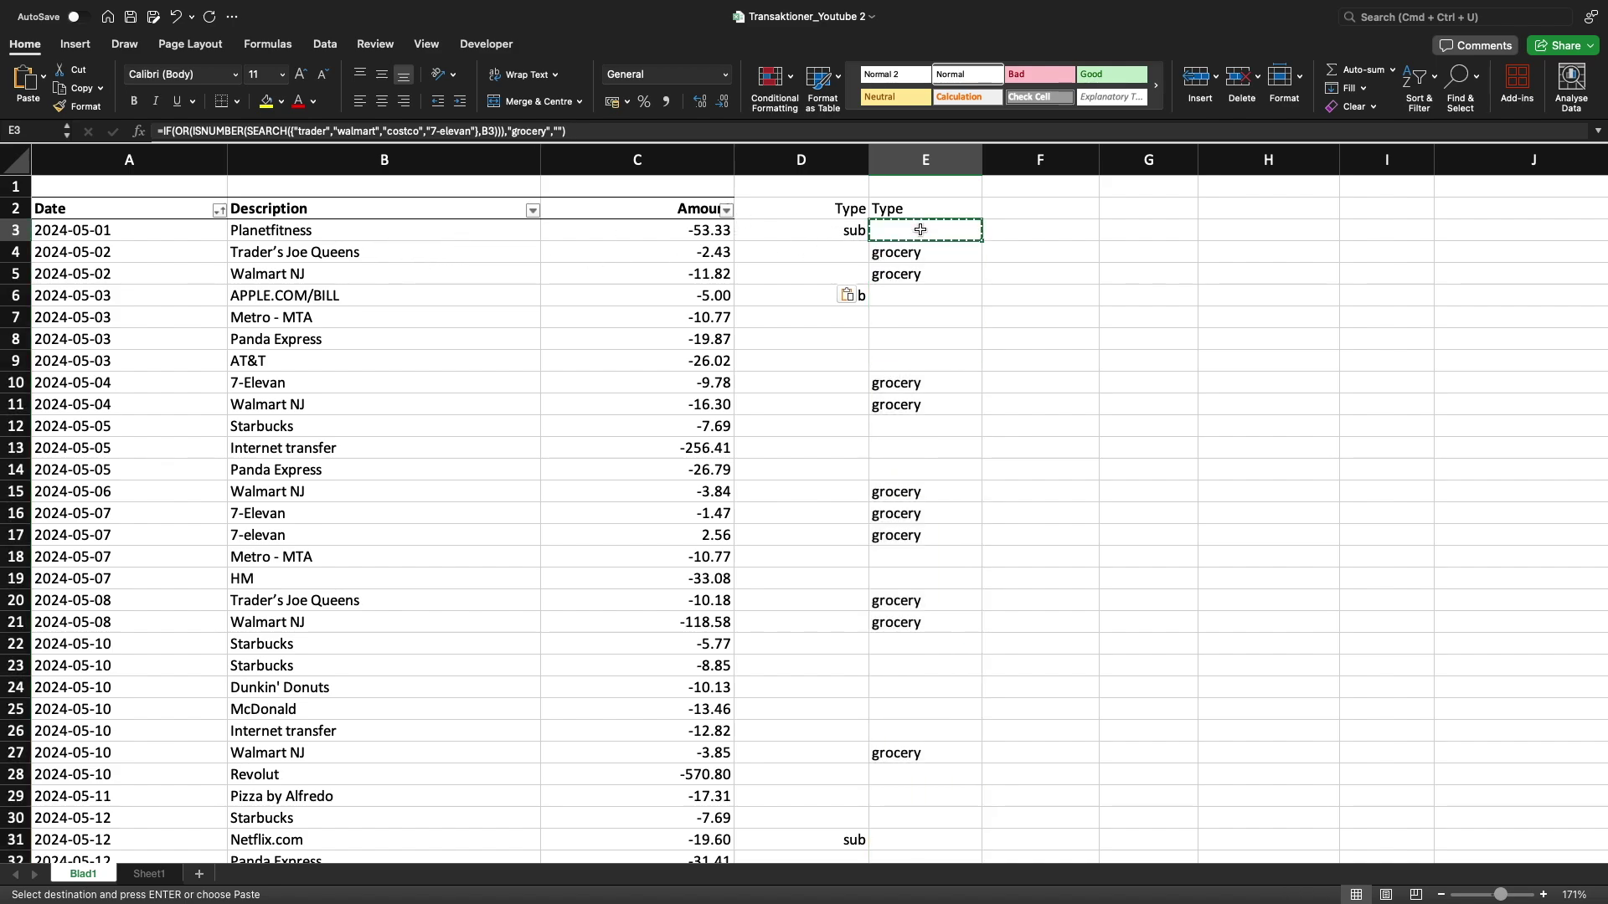
left_click(566, 132)
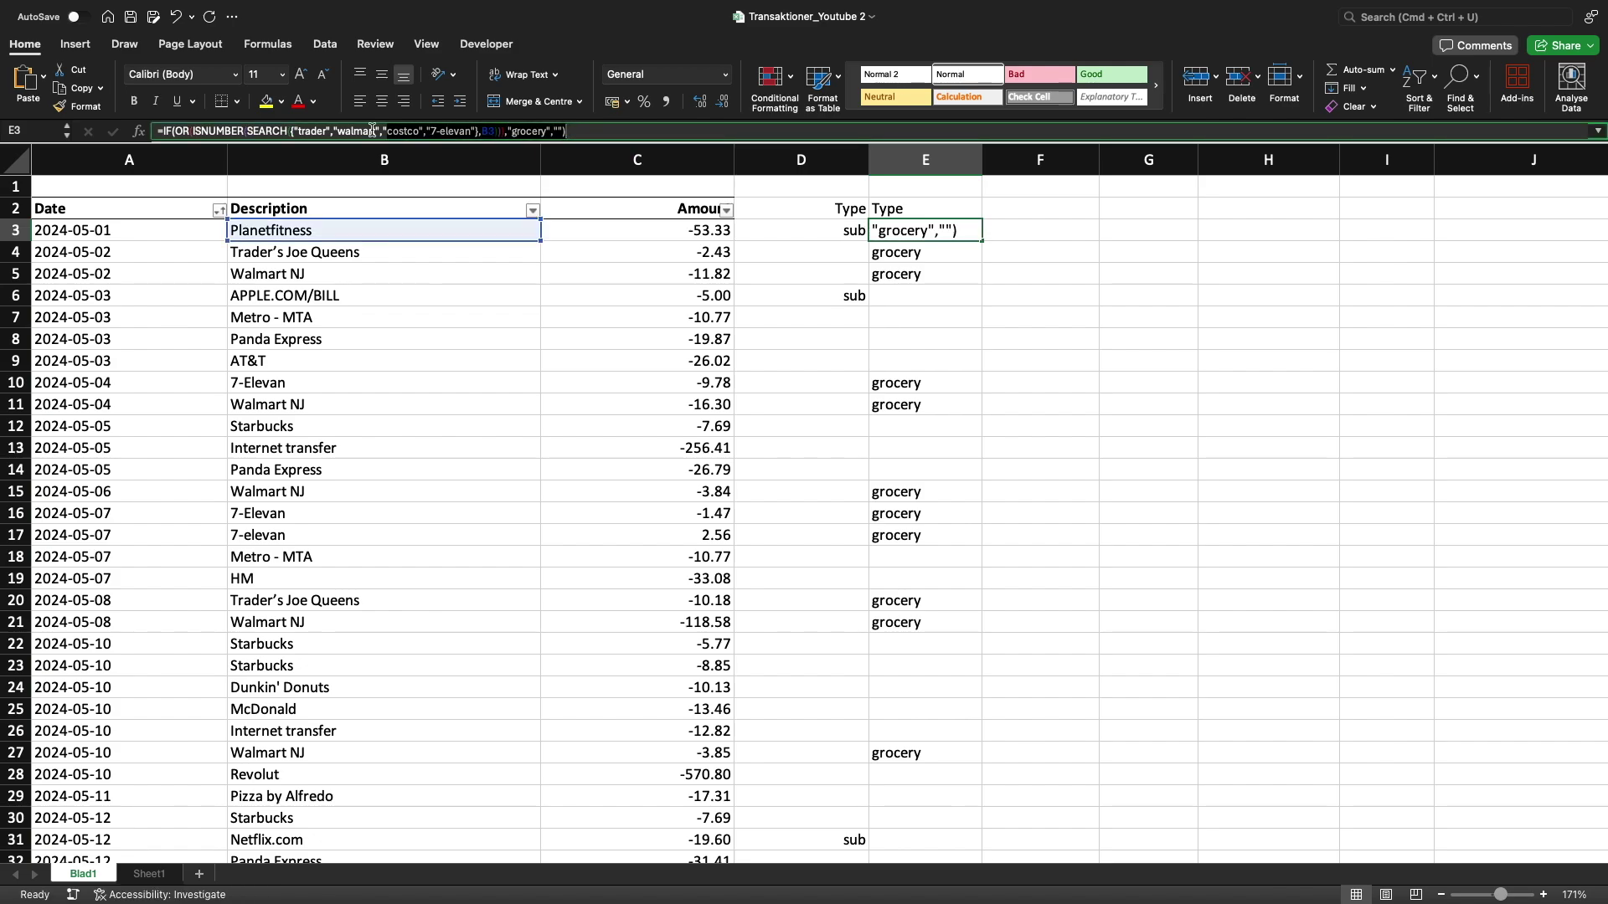
left_click(165, 132)
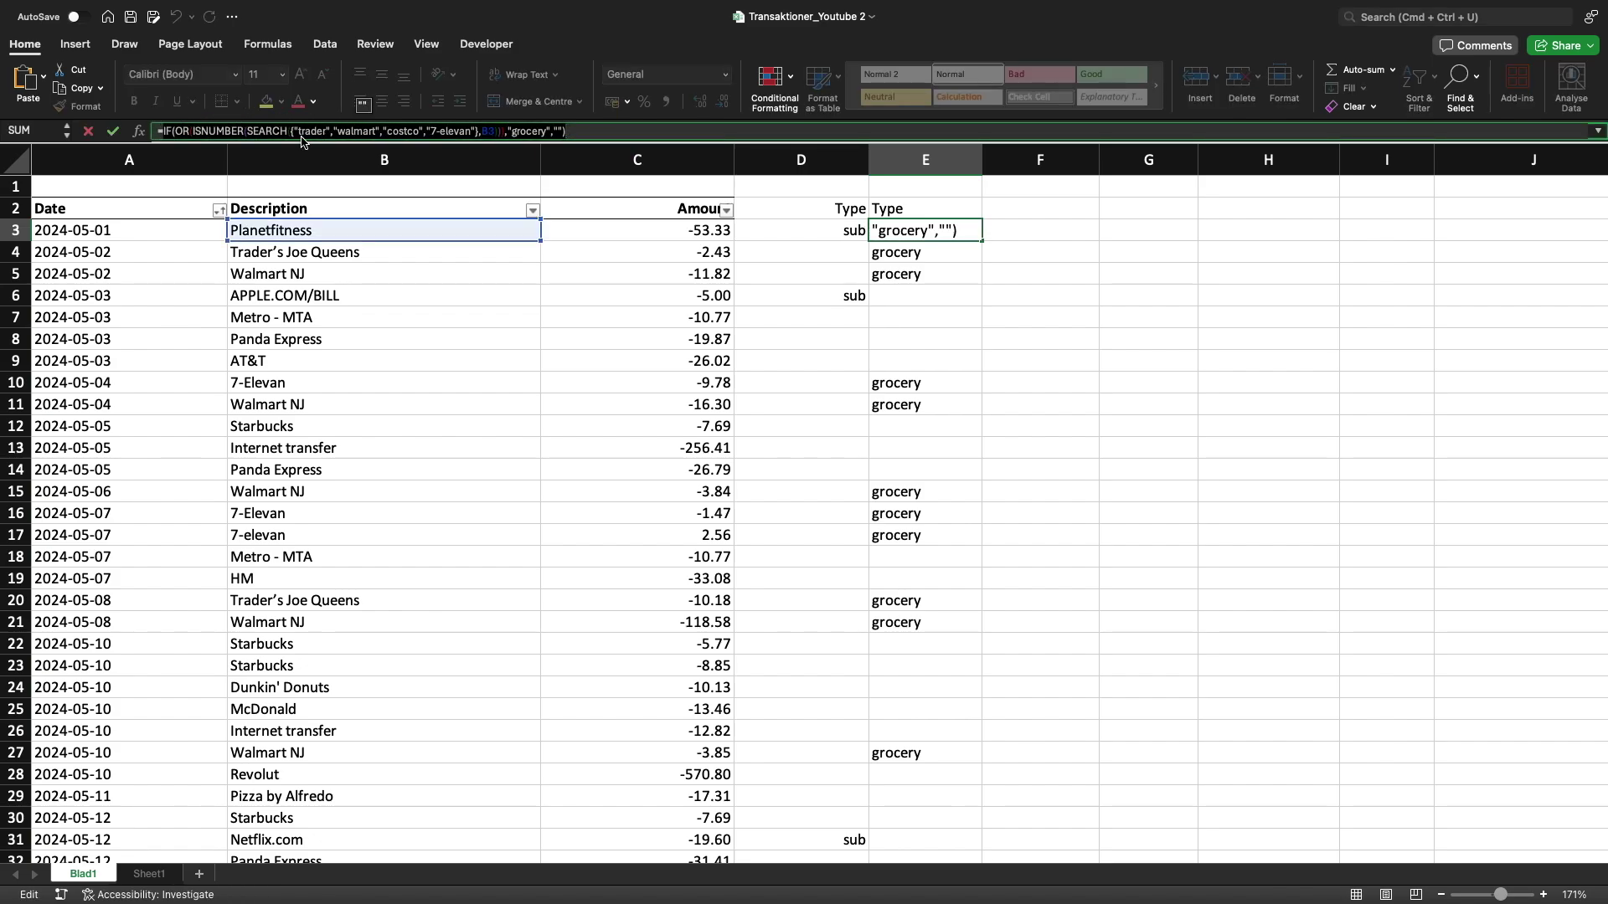
key("Escape")
Nest the copied grocery IF formula in D3's sub formula as its value-if-false argument, replacing the empty string.
key("Left")
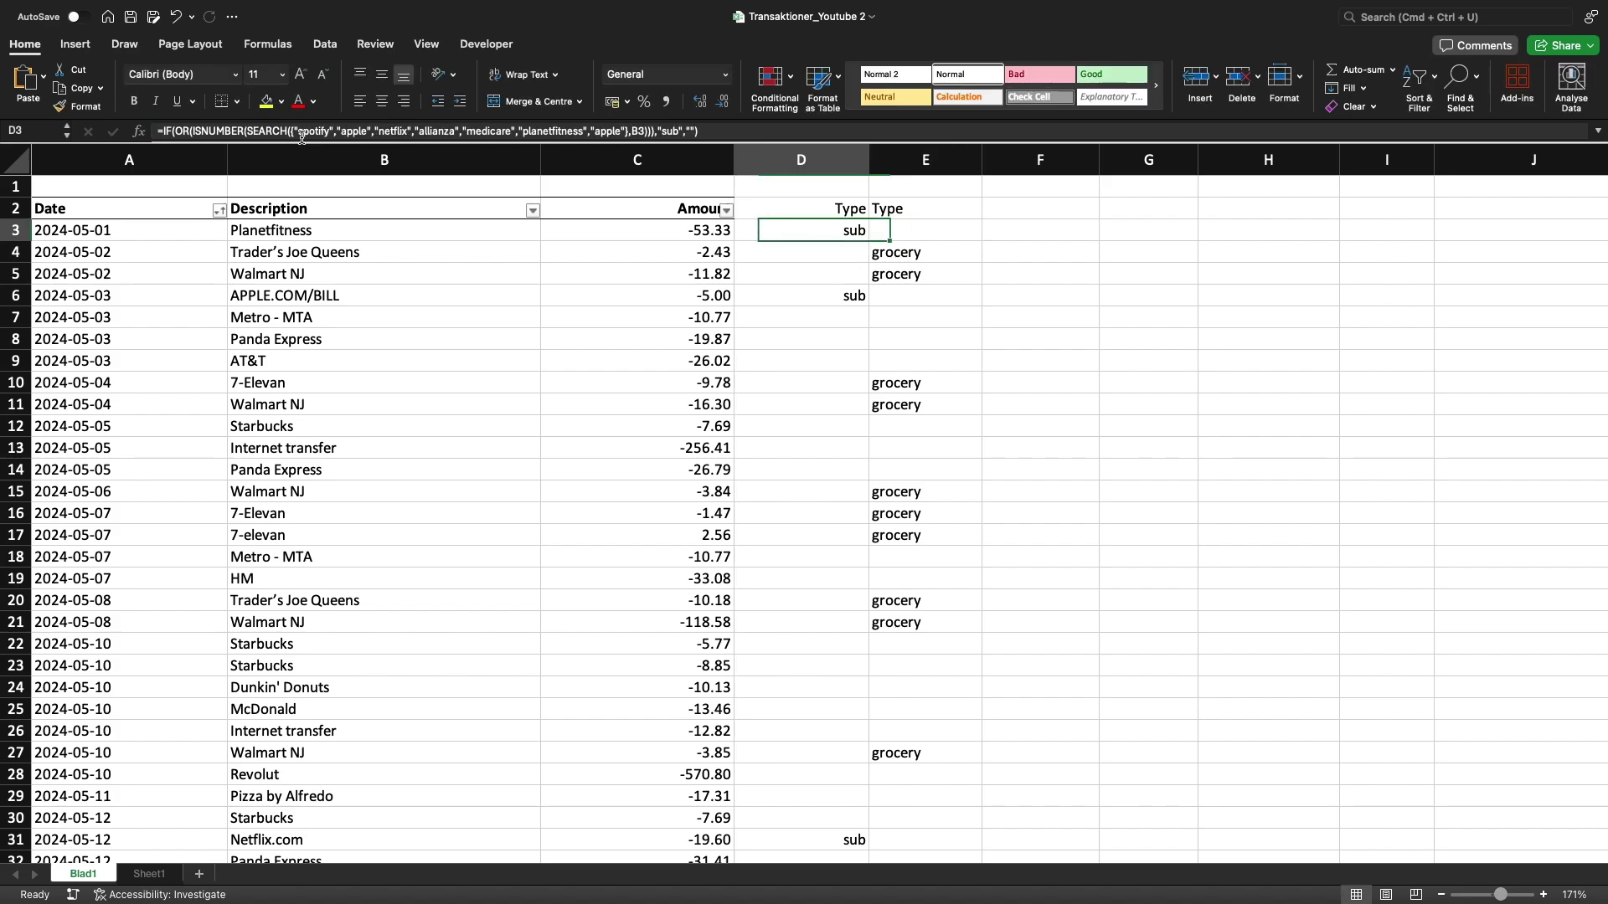
left_click(692, 132)
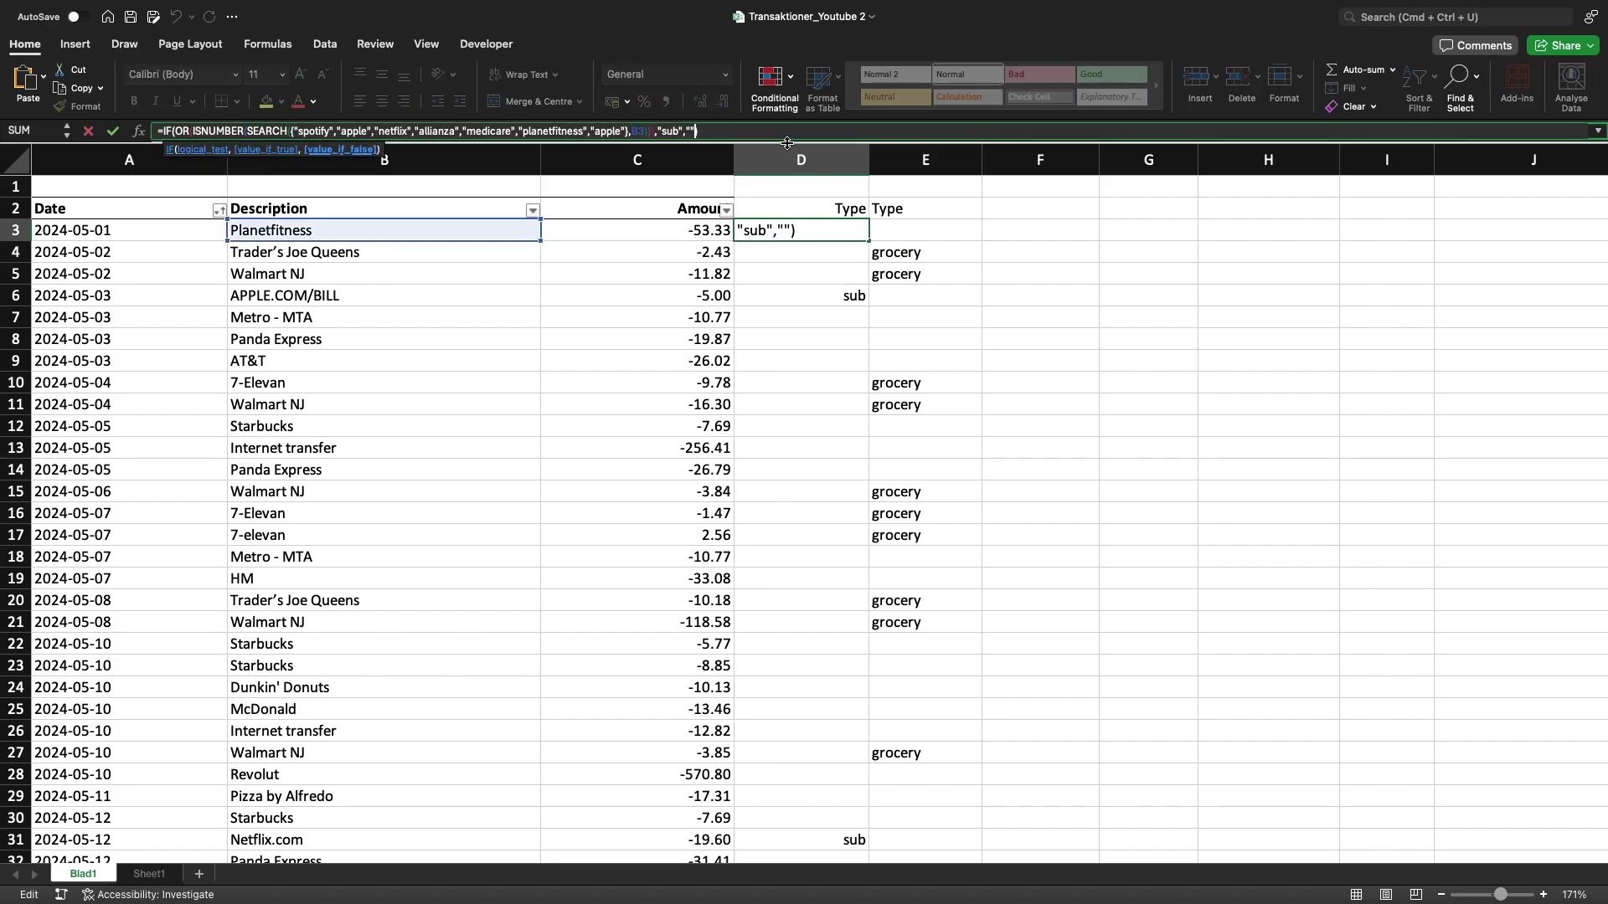
key("BackSpace")
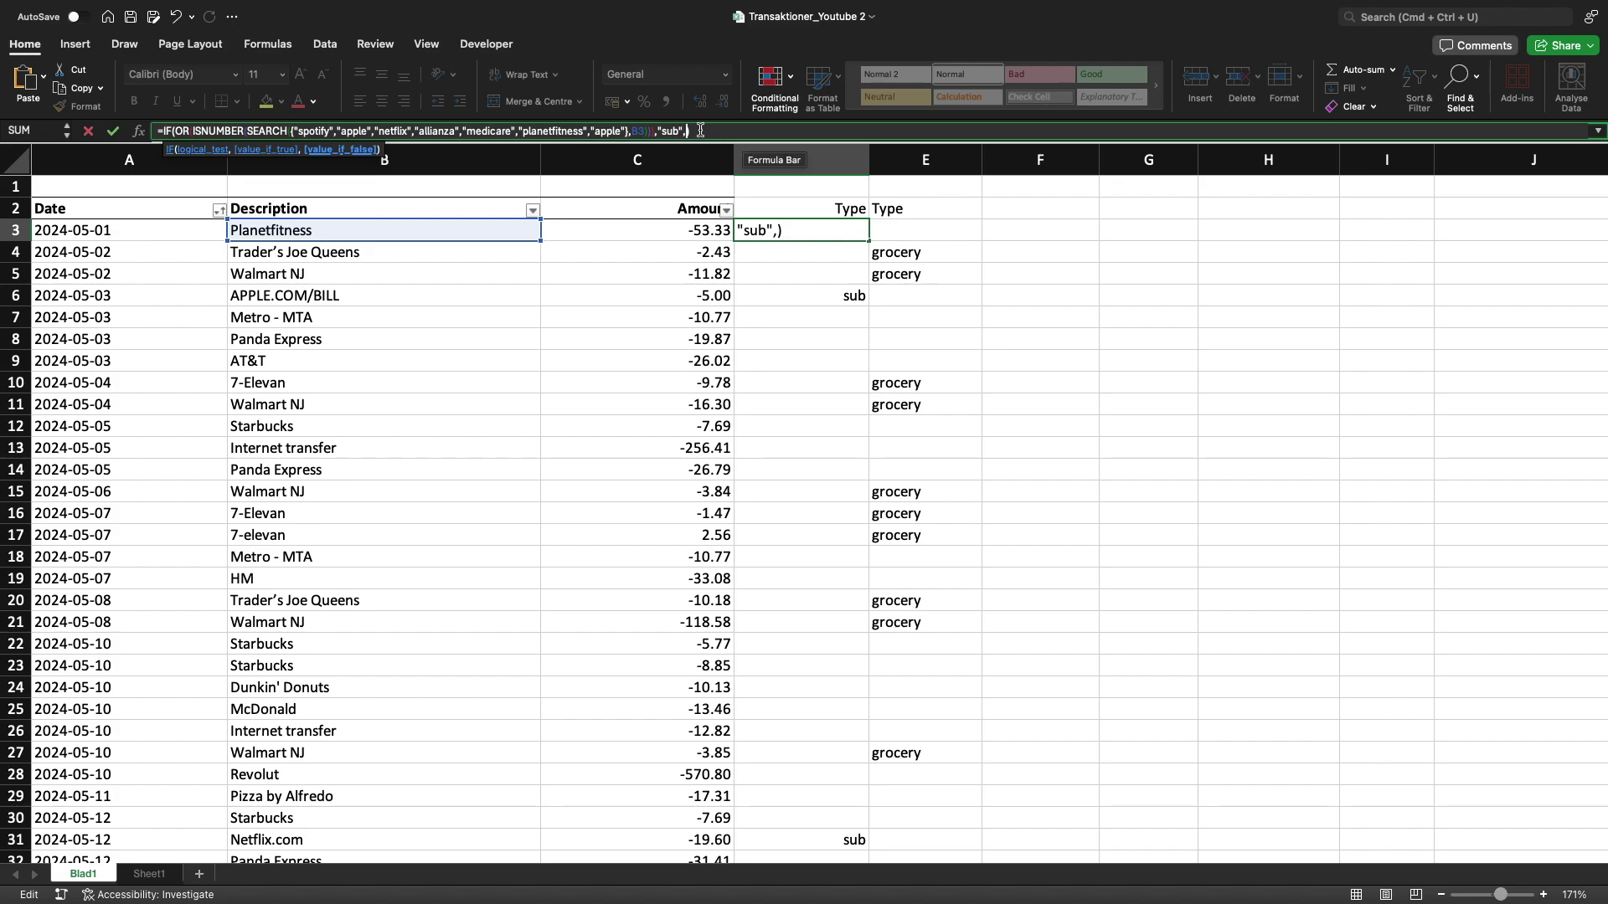
key("super+v")
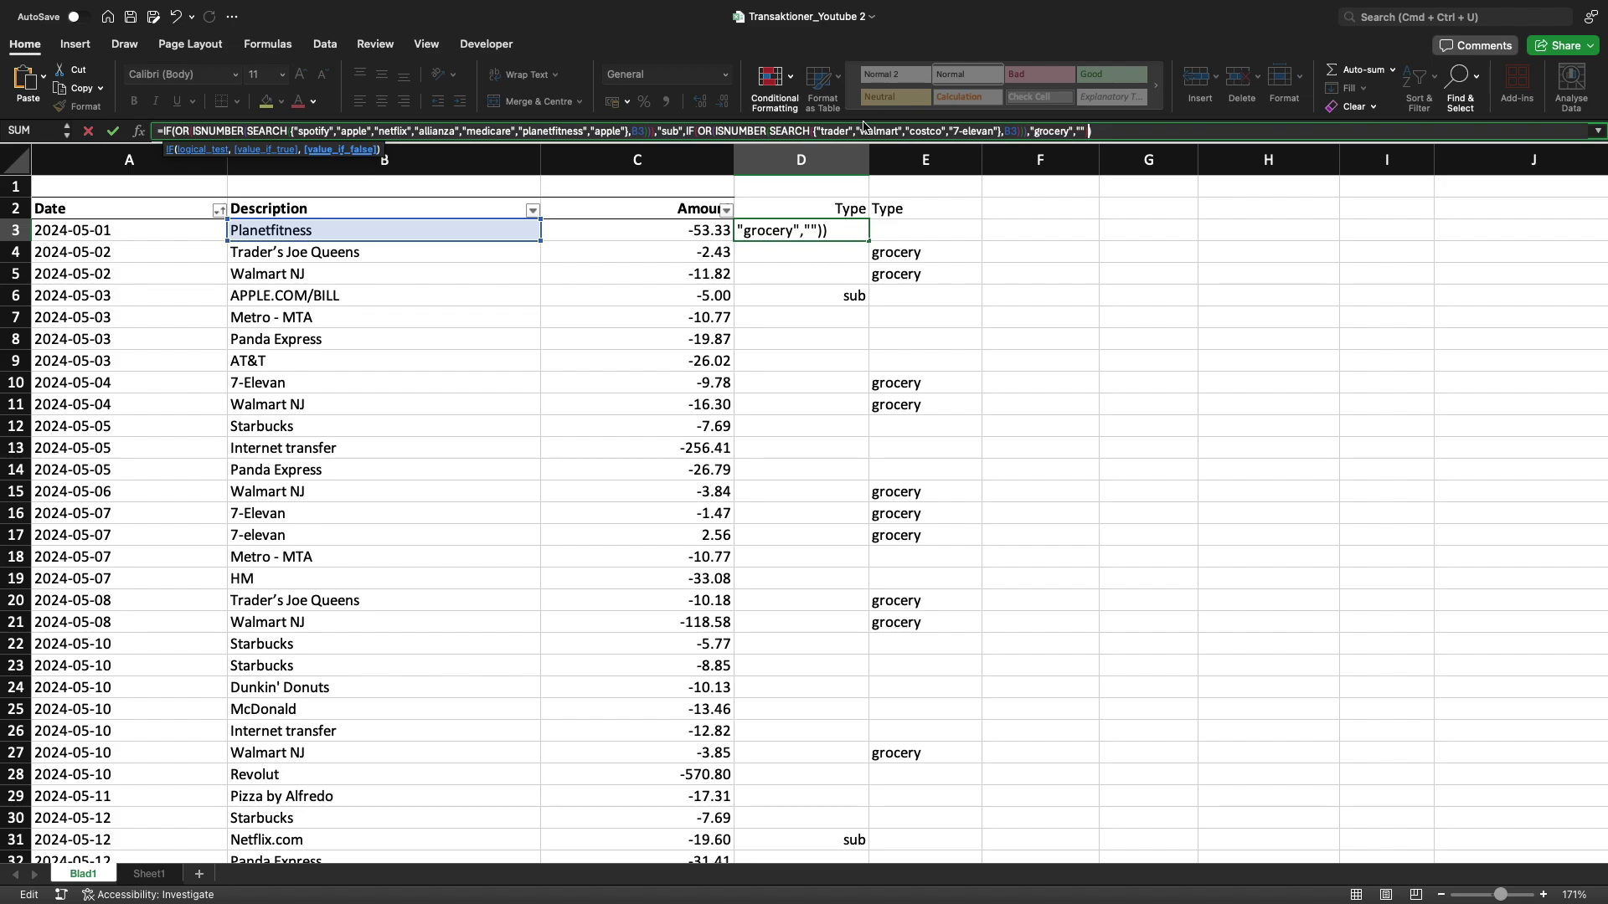
key("Return")
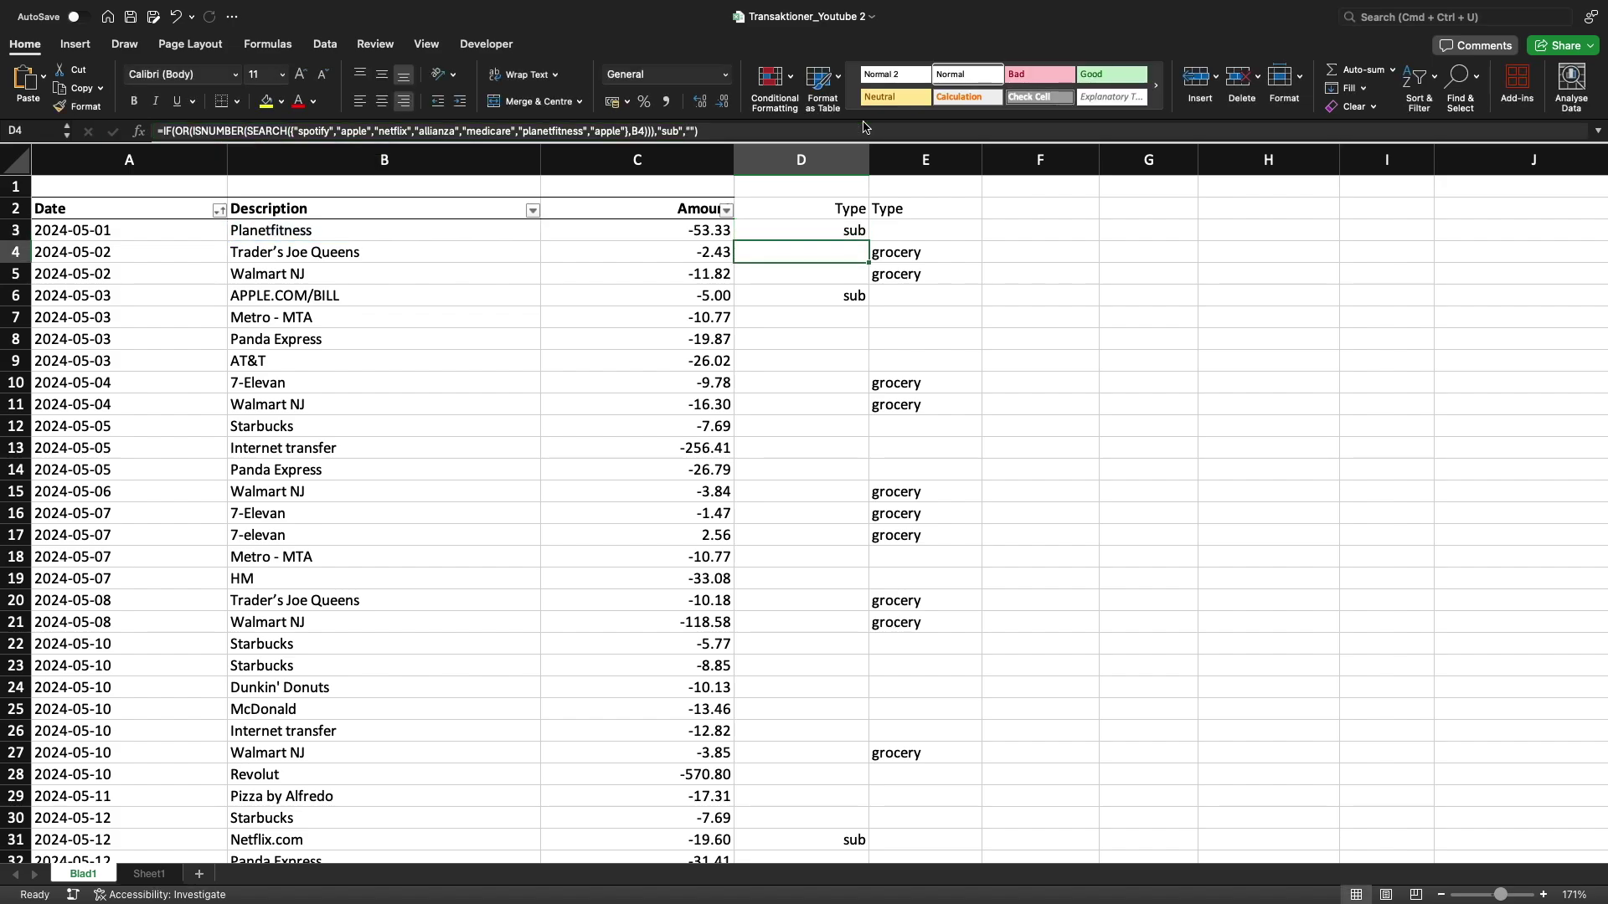
Copy the combined sub and grocery formula from D3 down the first Type column to D70.
key("Up")
key("super+c")
key("super+shift+Down")
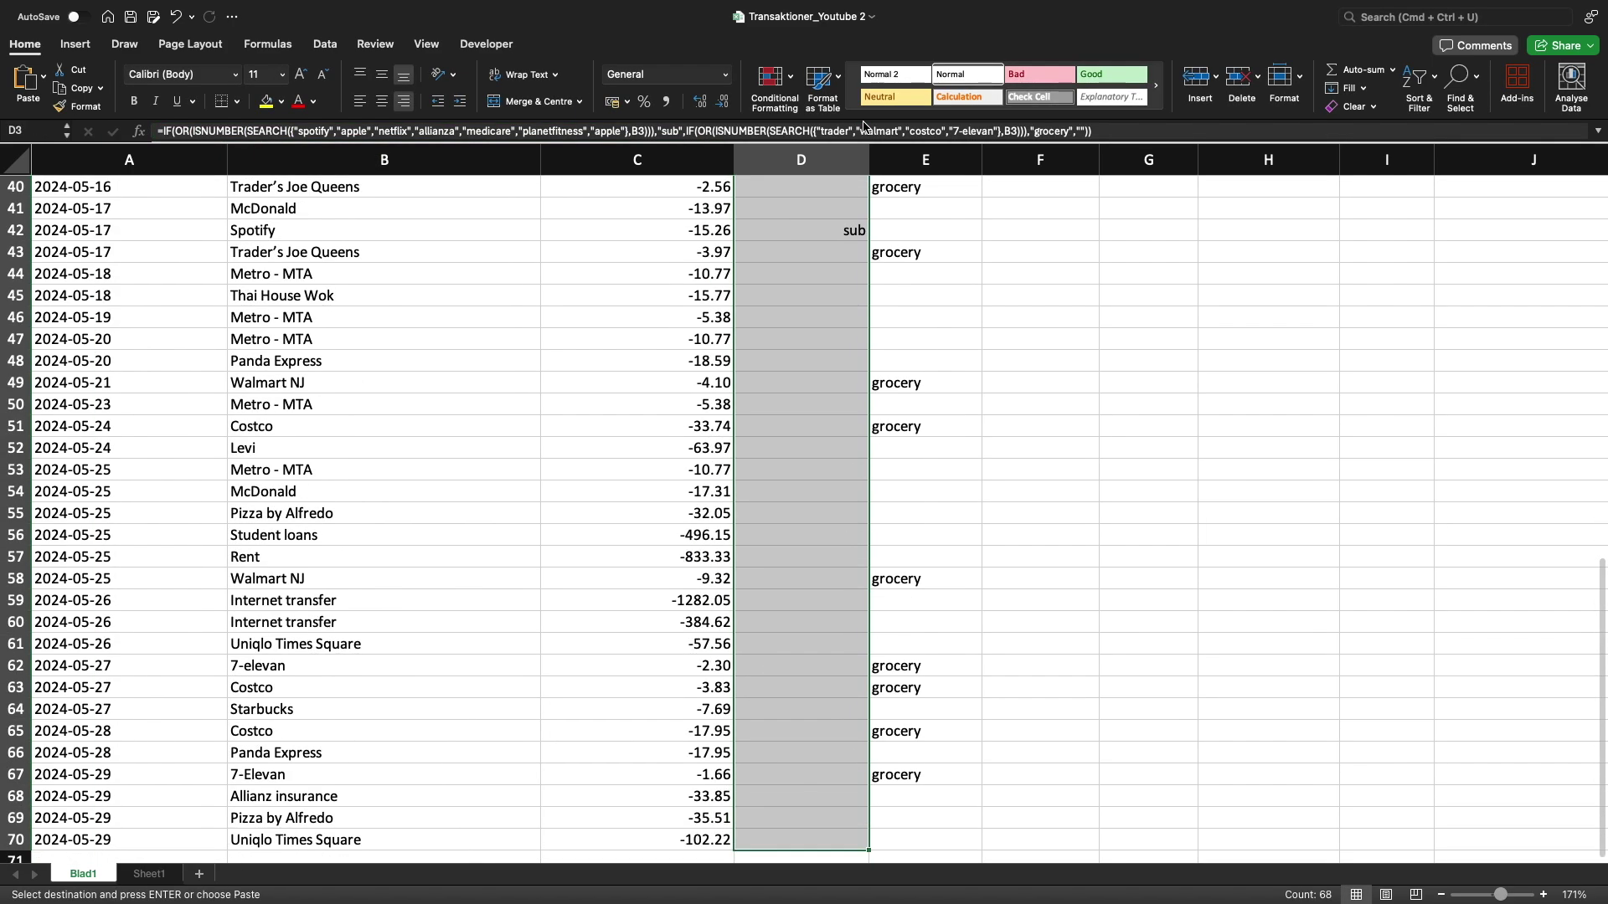
key("super+v")
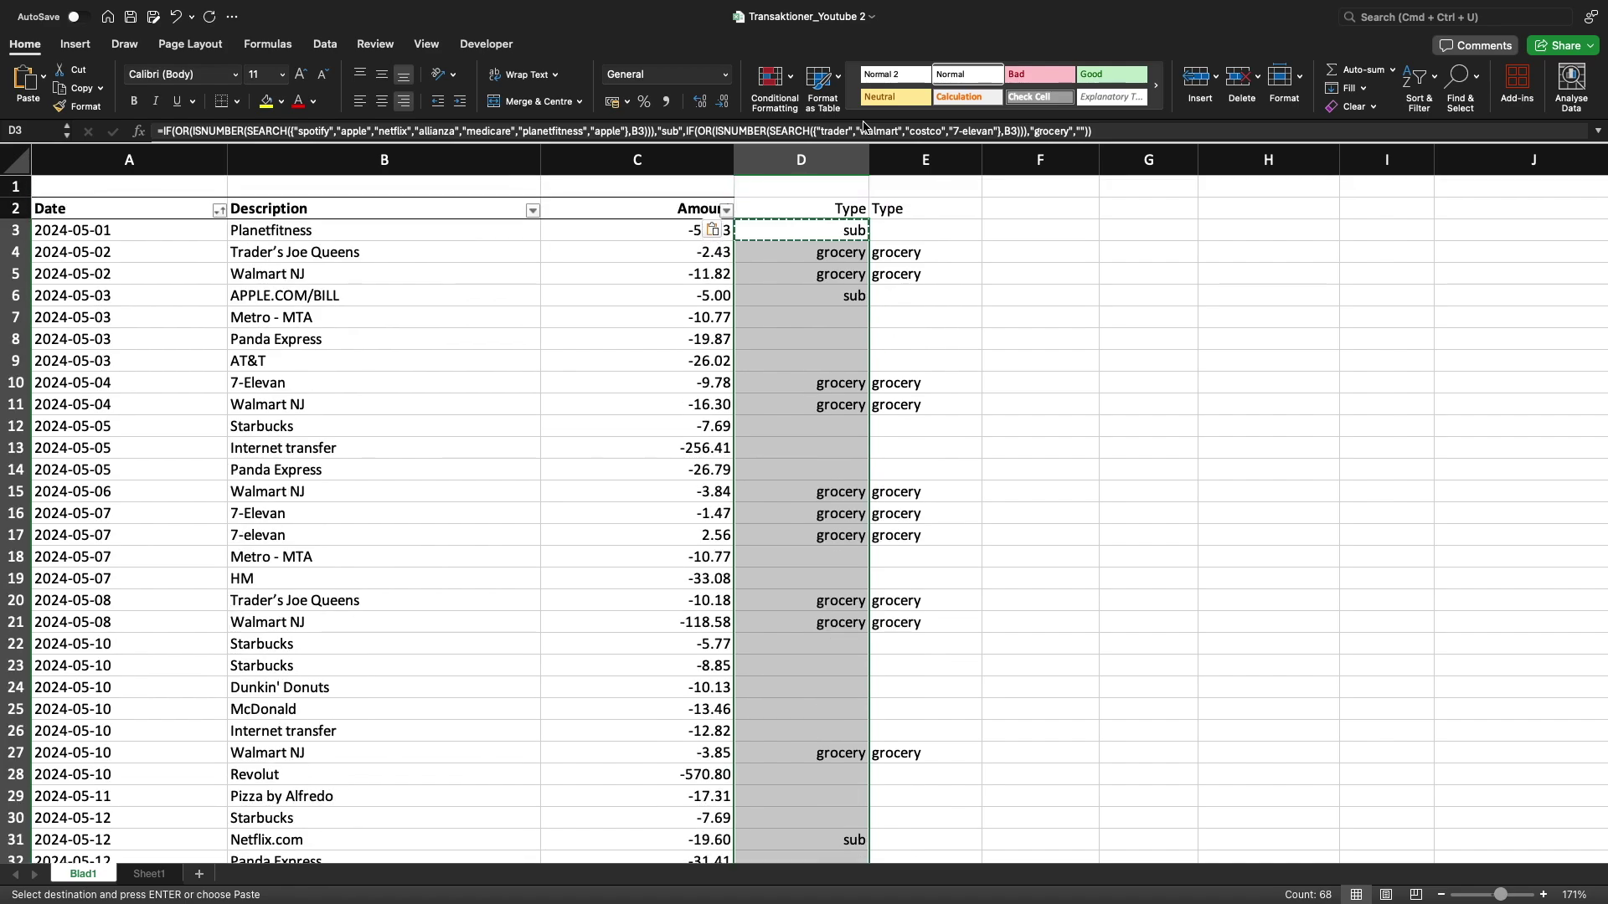
left_click(915, 276)
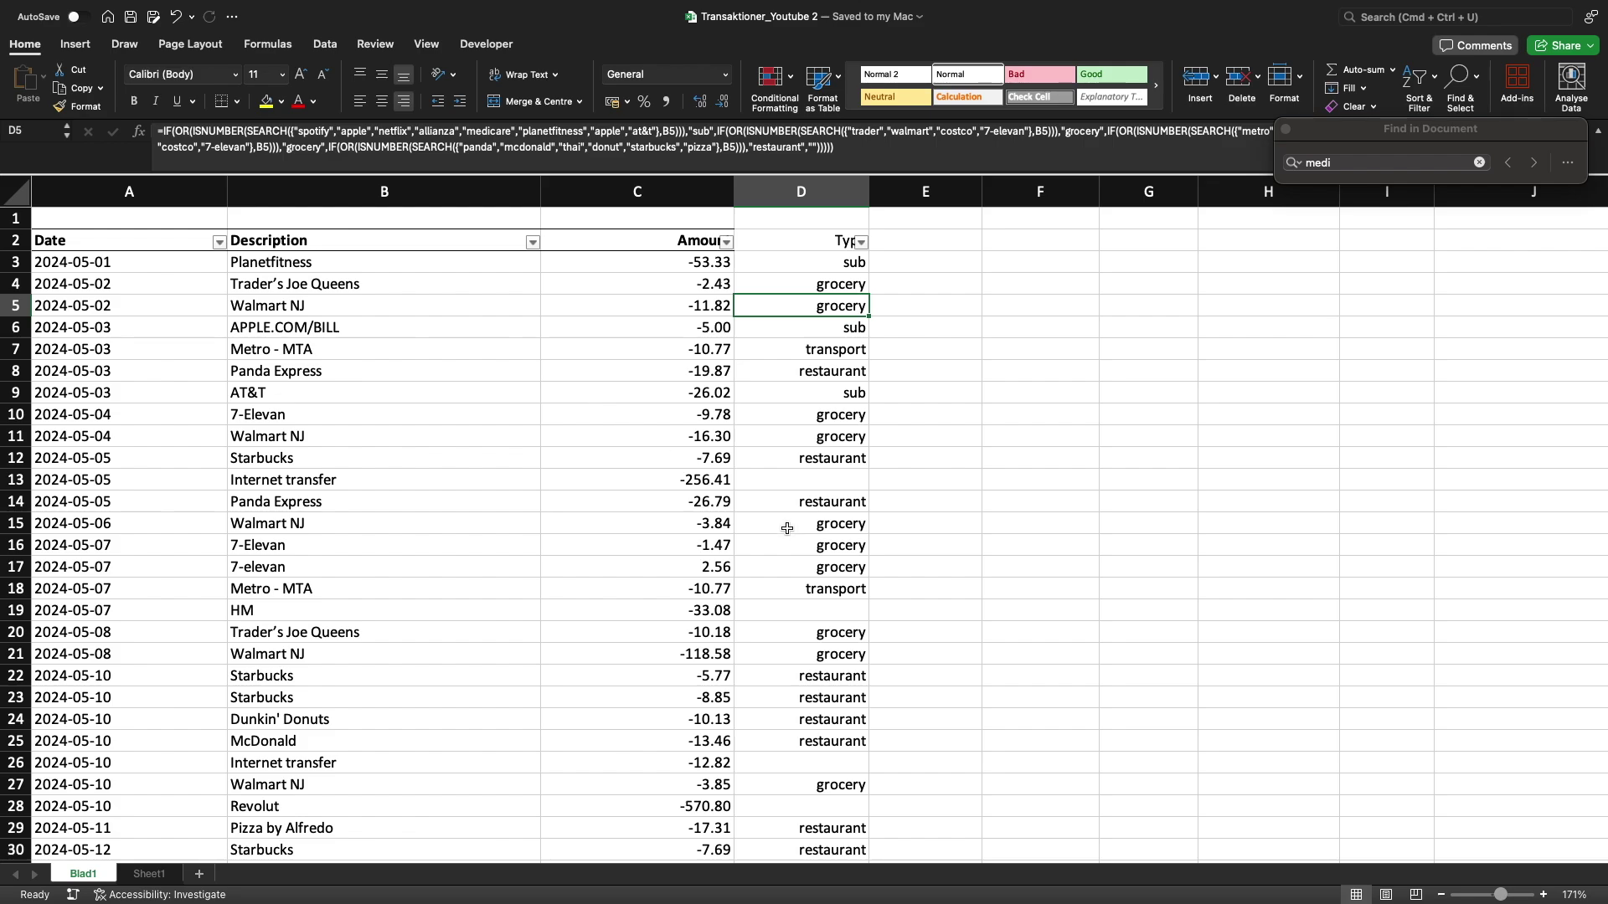
Add the keyword "allian" after "at&t" in the sub keyword list of D70's formula to cover the Allianz insurance transaction.
scroll(787, 528, "down", 11)
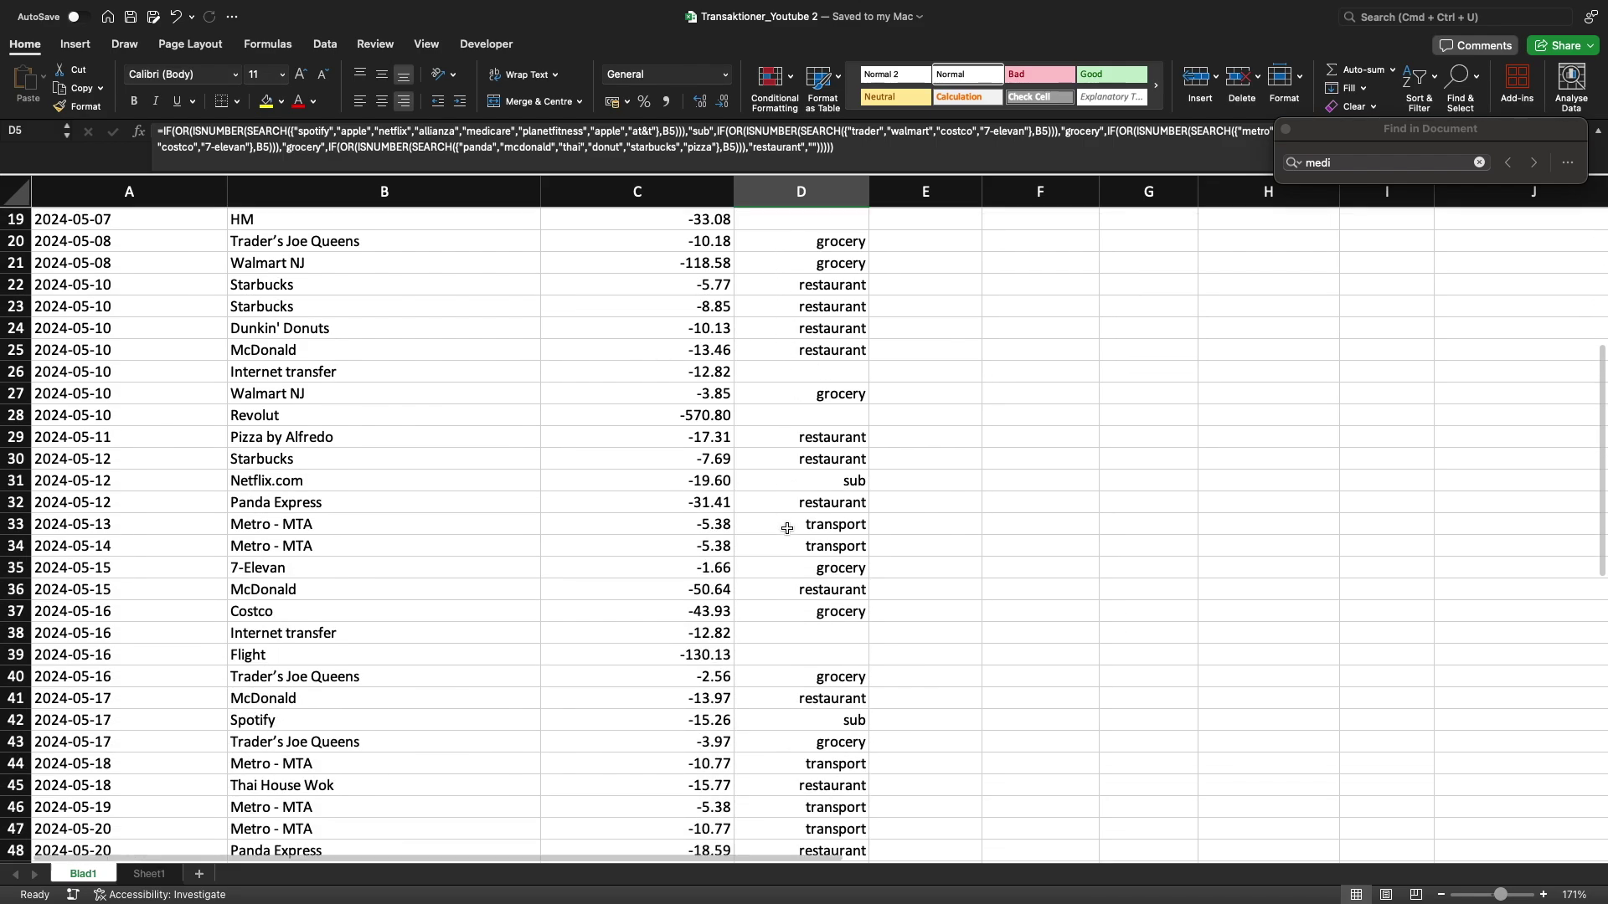
scroll(788, 529, "down", 7)
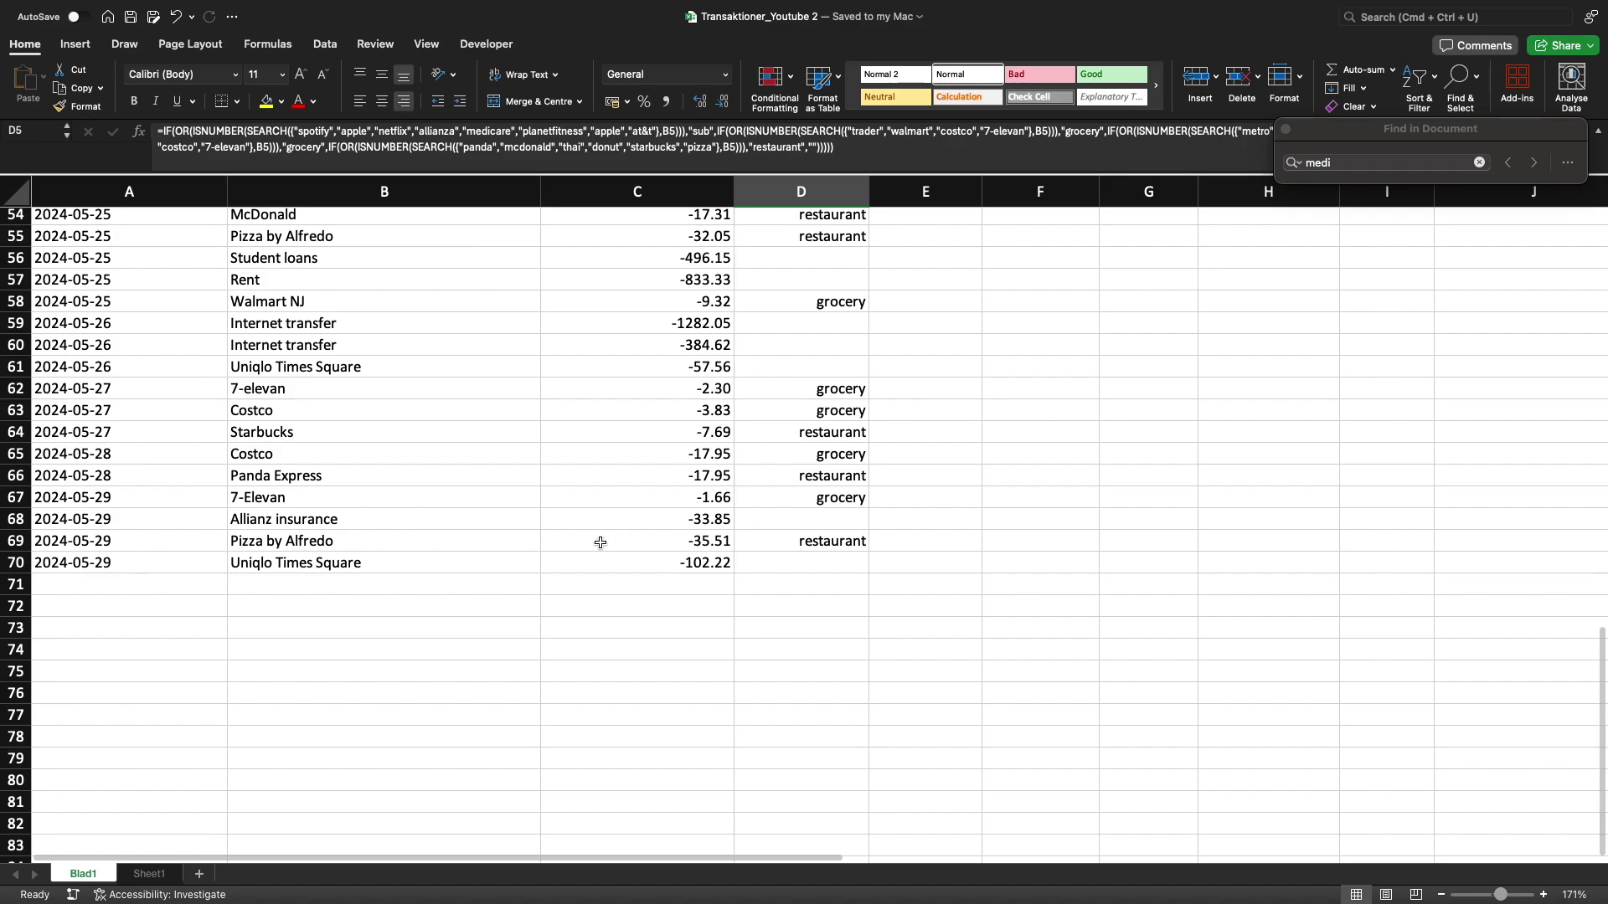
left_click(452, 522)
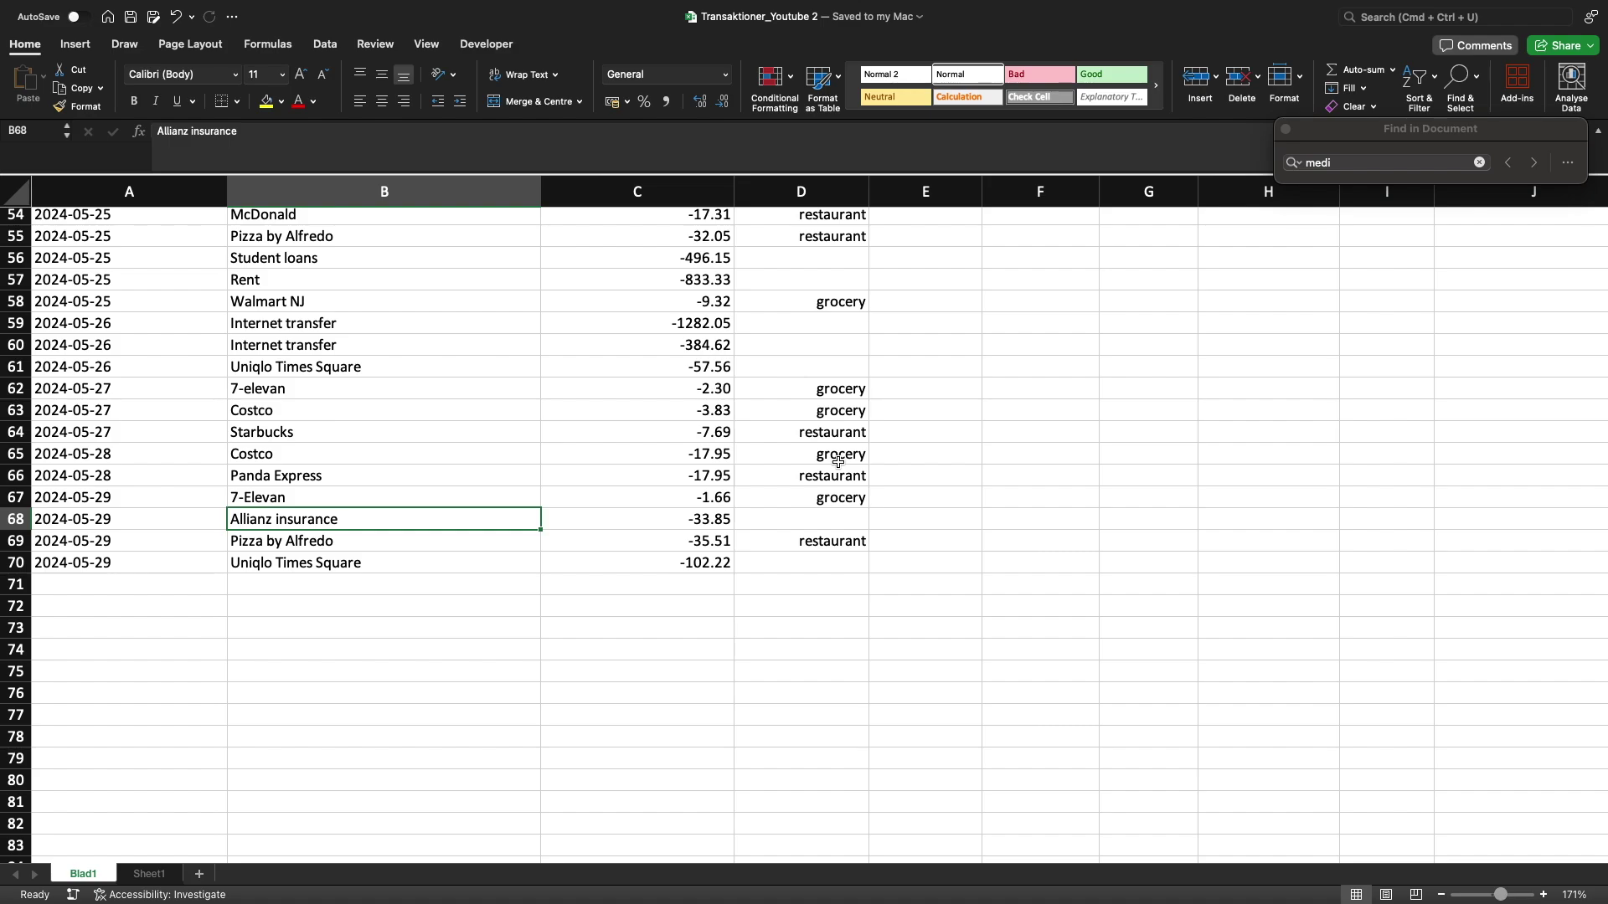
left_click(817, 566)
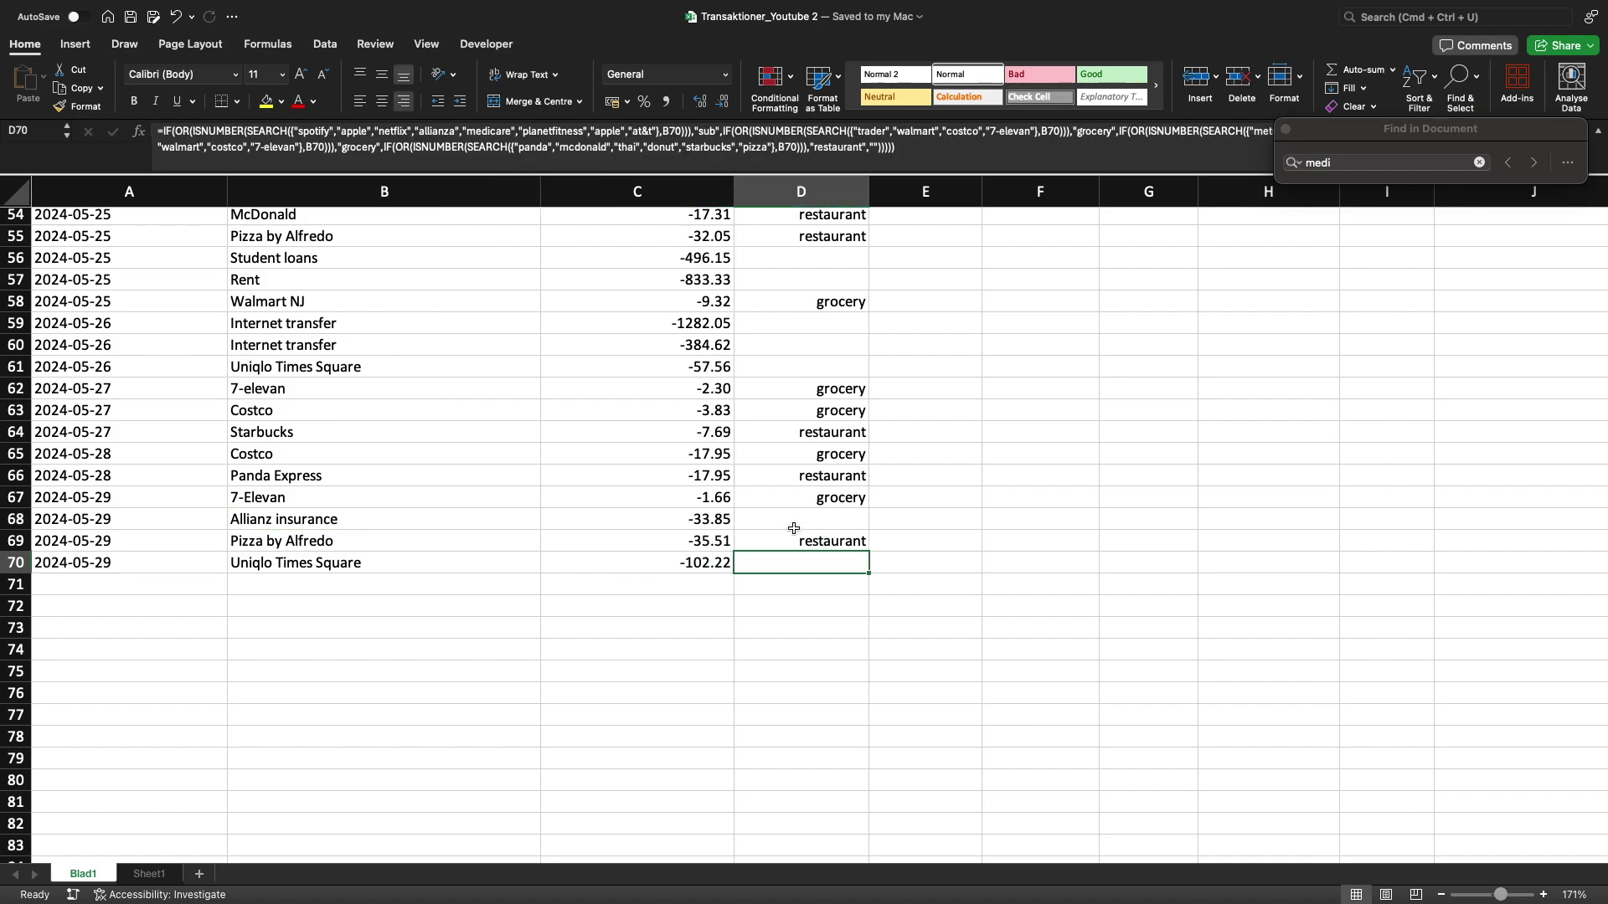
left_click(657, 132)
type(",\"")
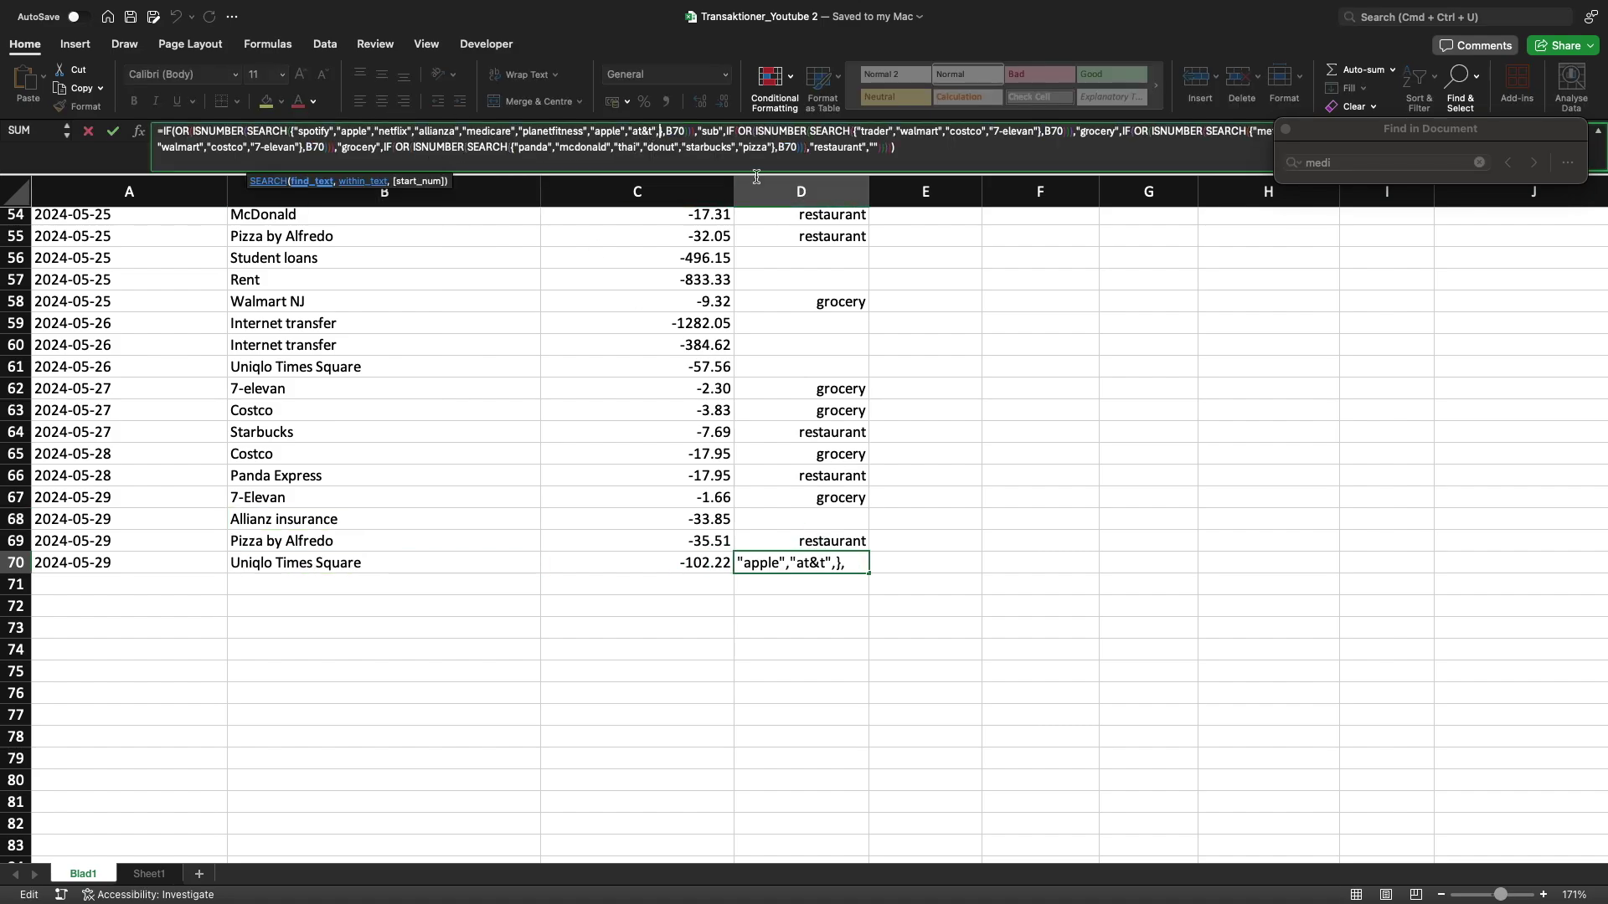
type("a")
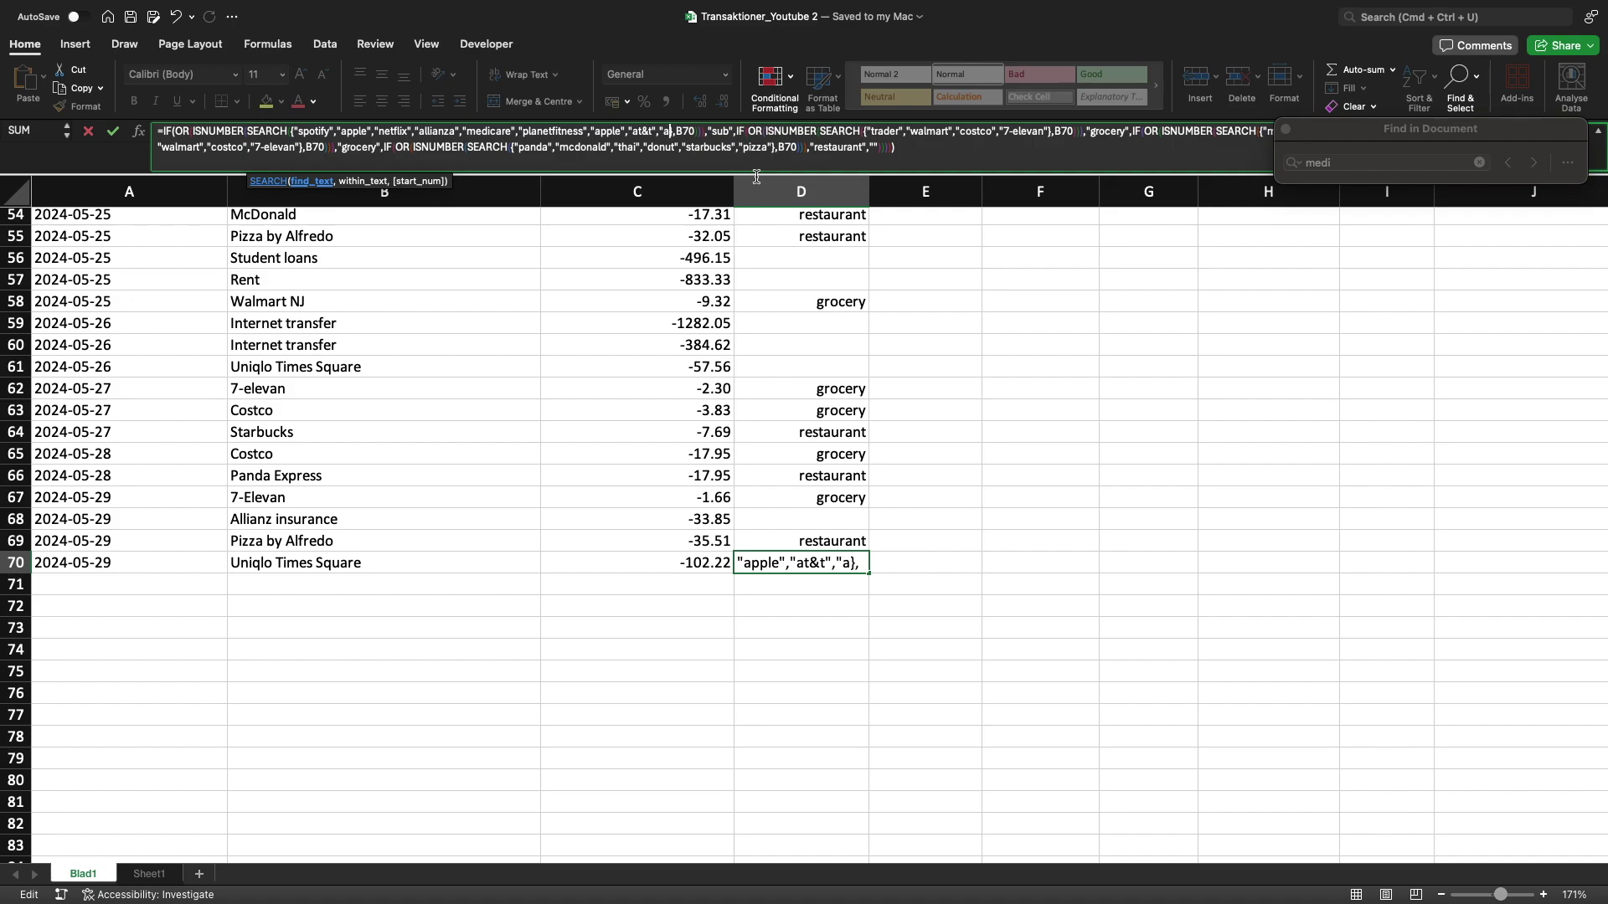
type("li")
type("ian")
type("\"")
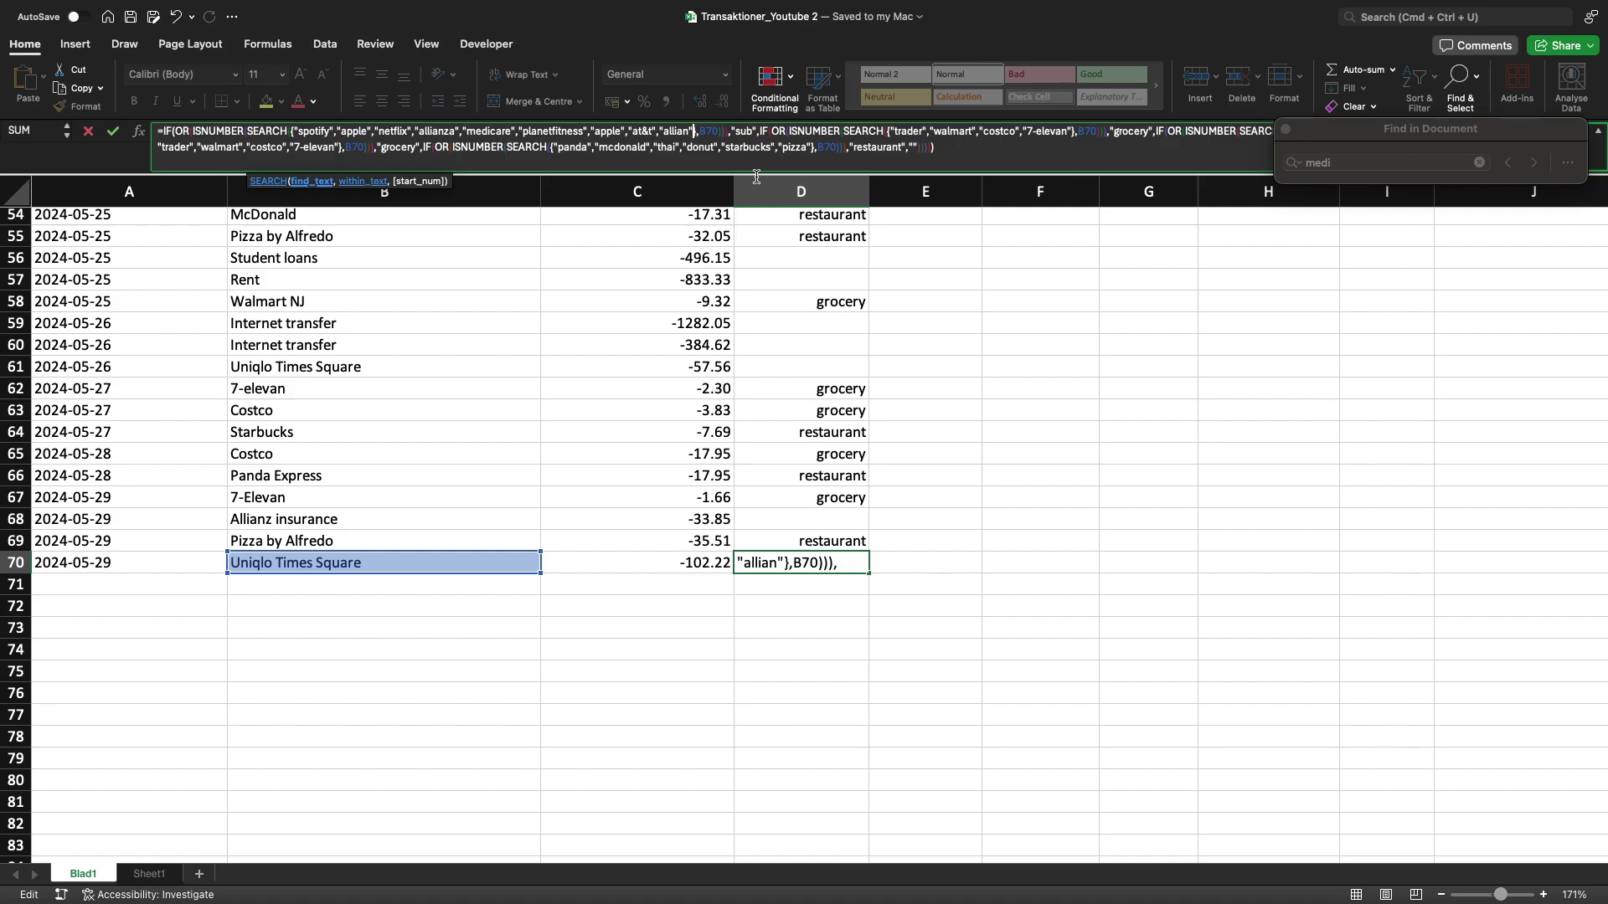
key("Return")
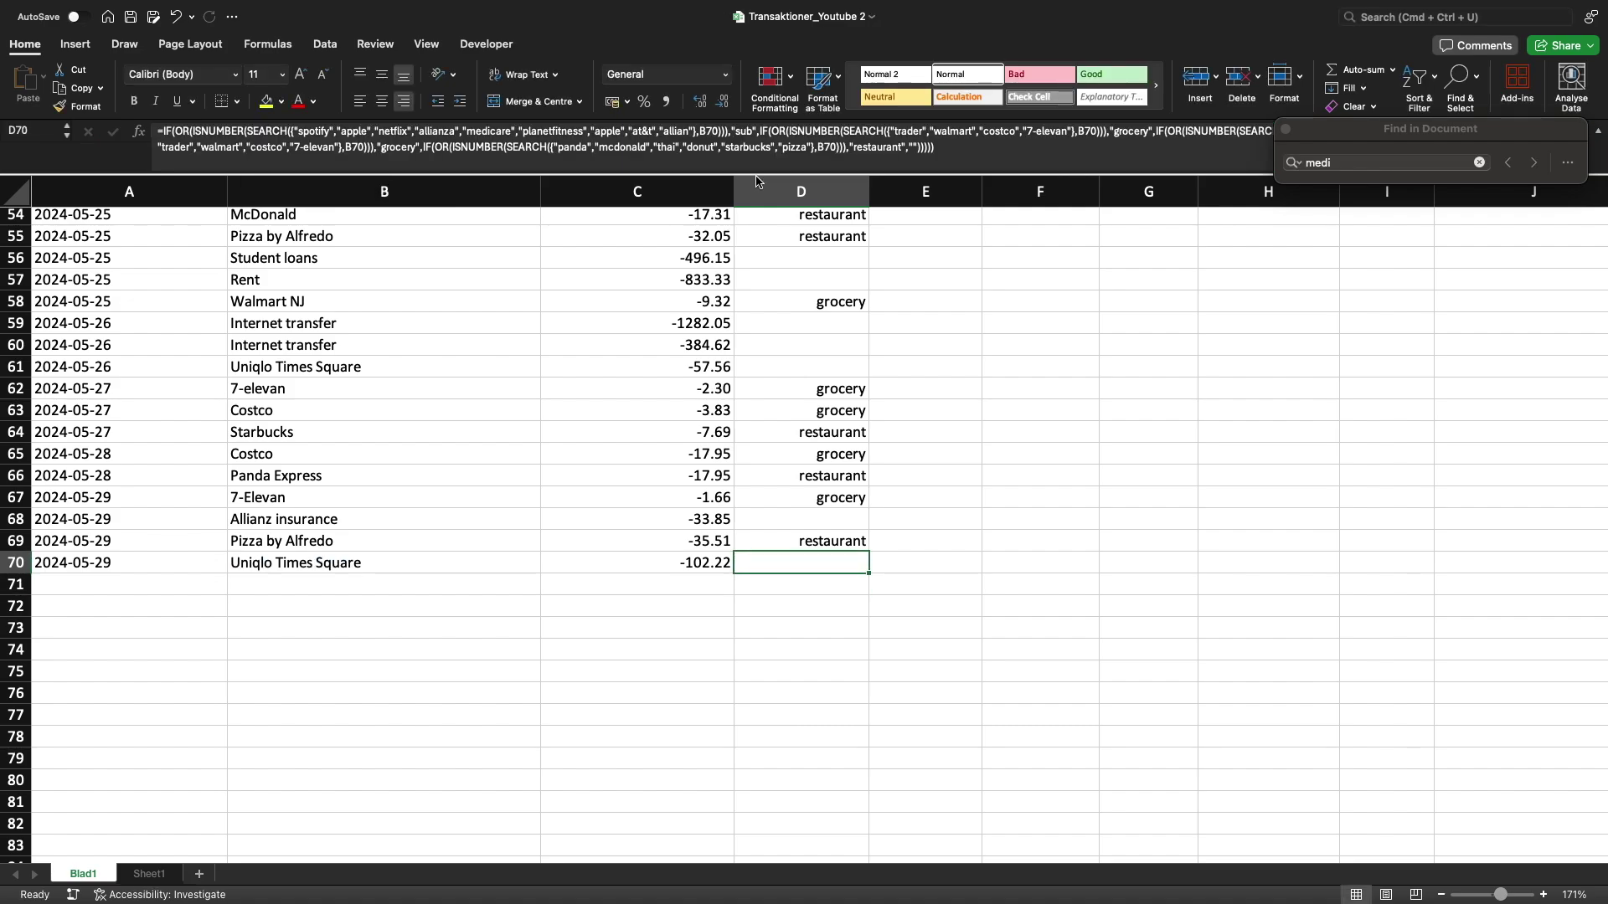
Copy the updated formula from D70 over the whole Type column up to D3 and save the workbook.
key("Up")
key("Up")
key("Down")
key("Down")
key("cmd+c")
key("Up")
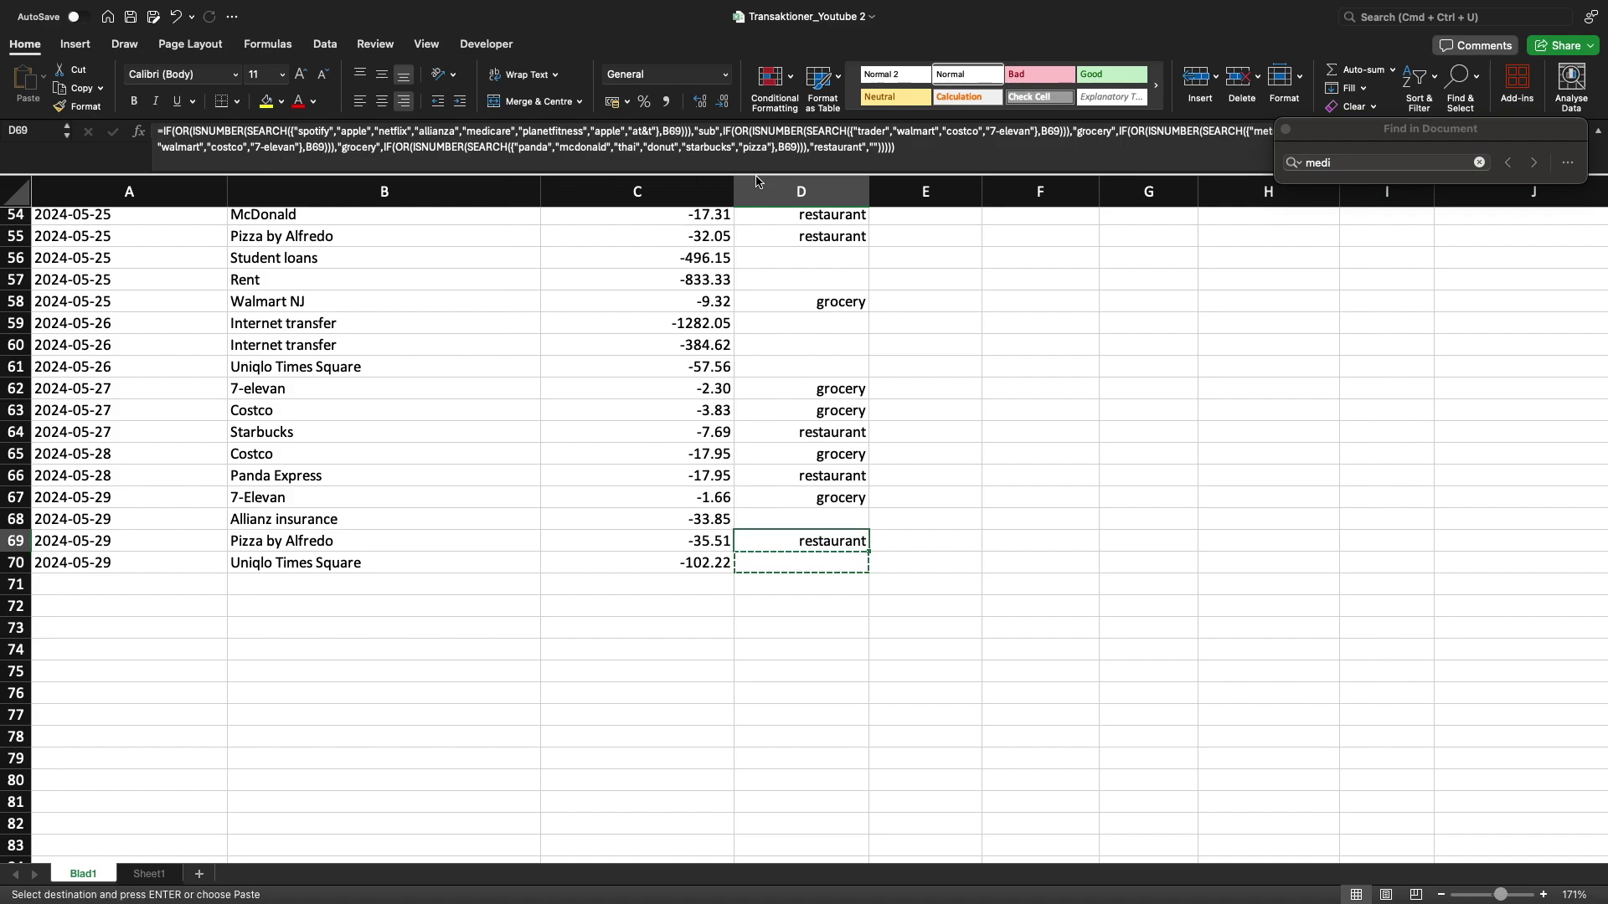
key("Down")
key("cmd+shift+Up")
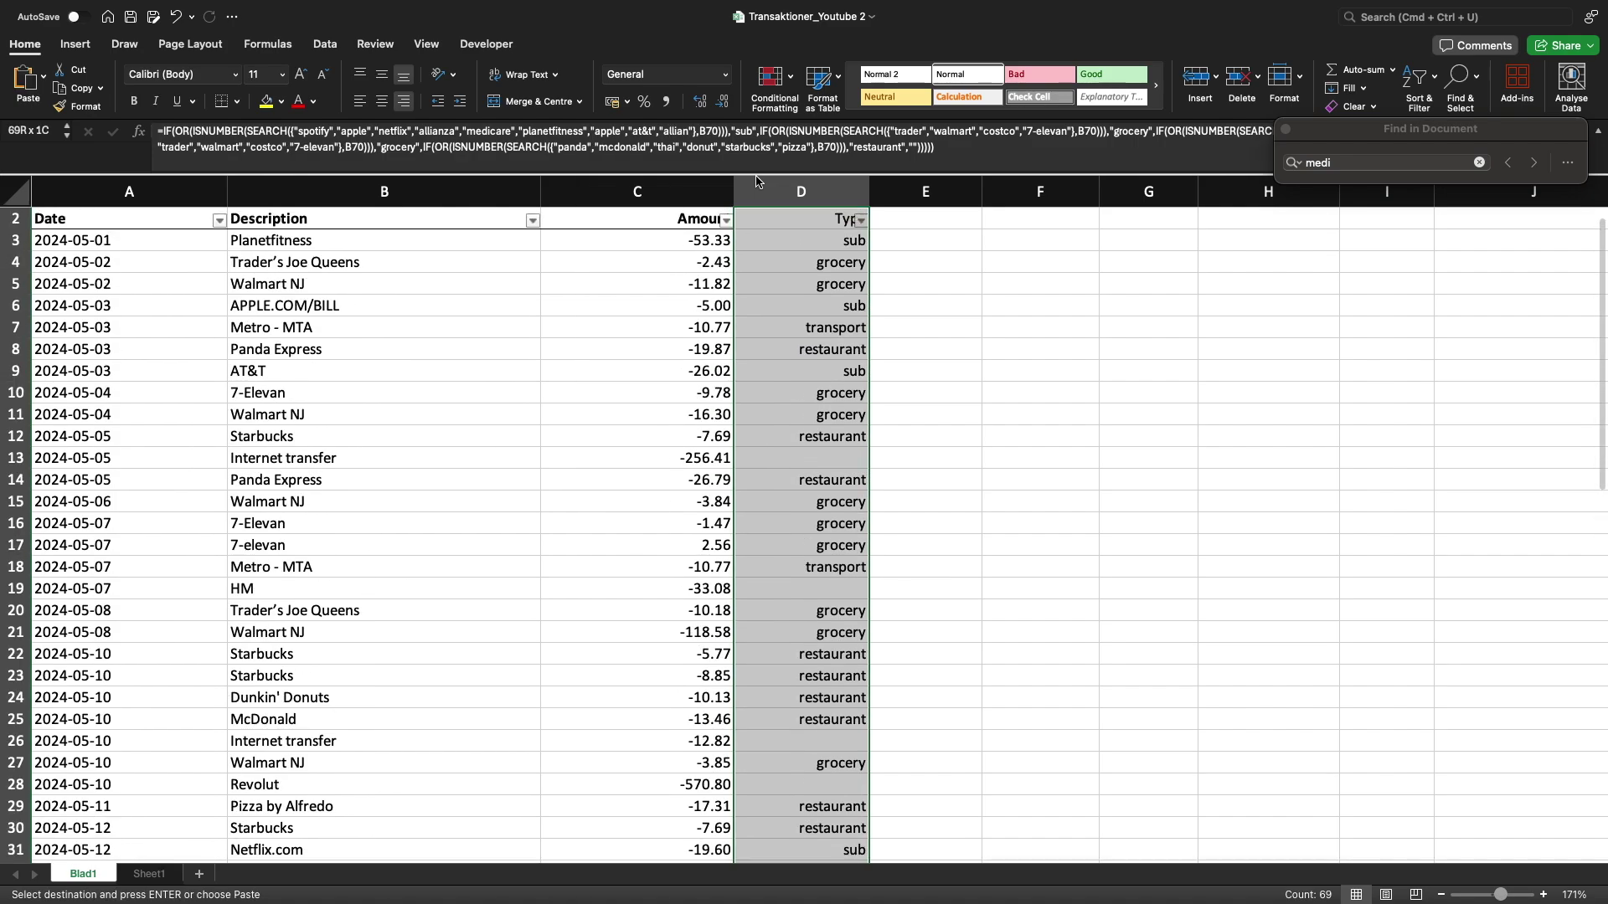
key("cmd+v")
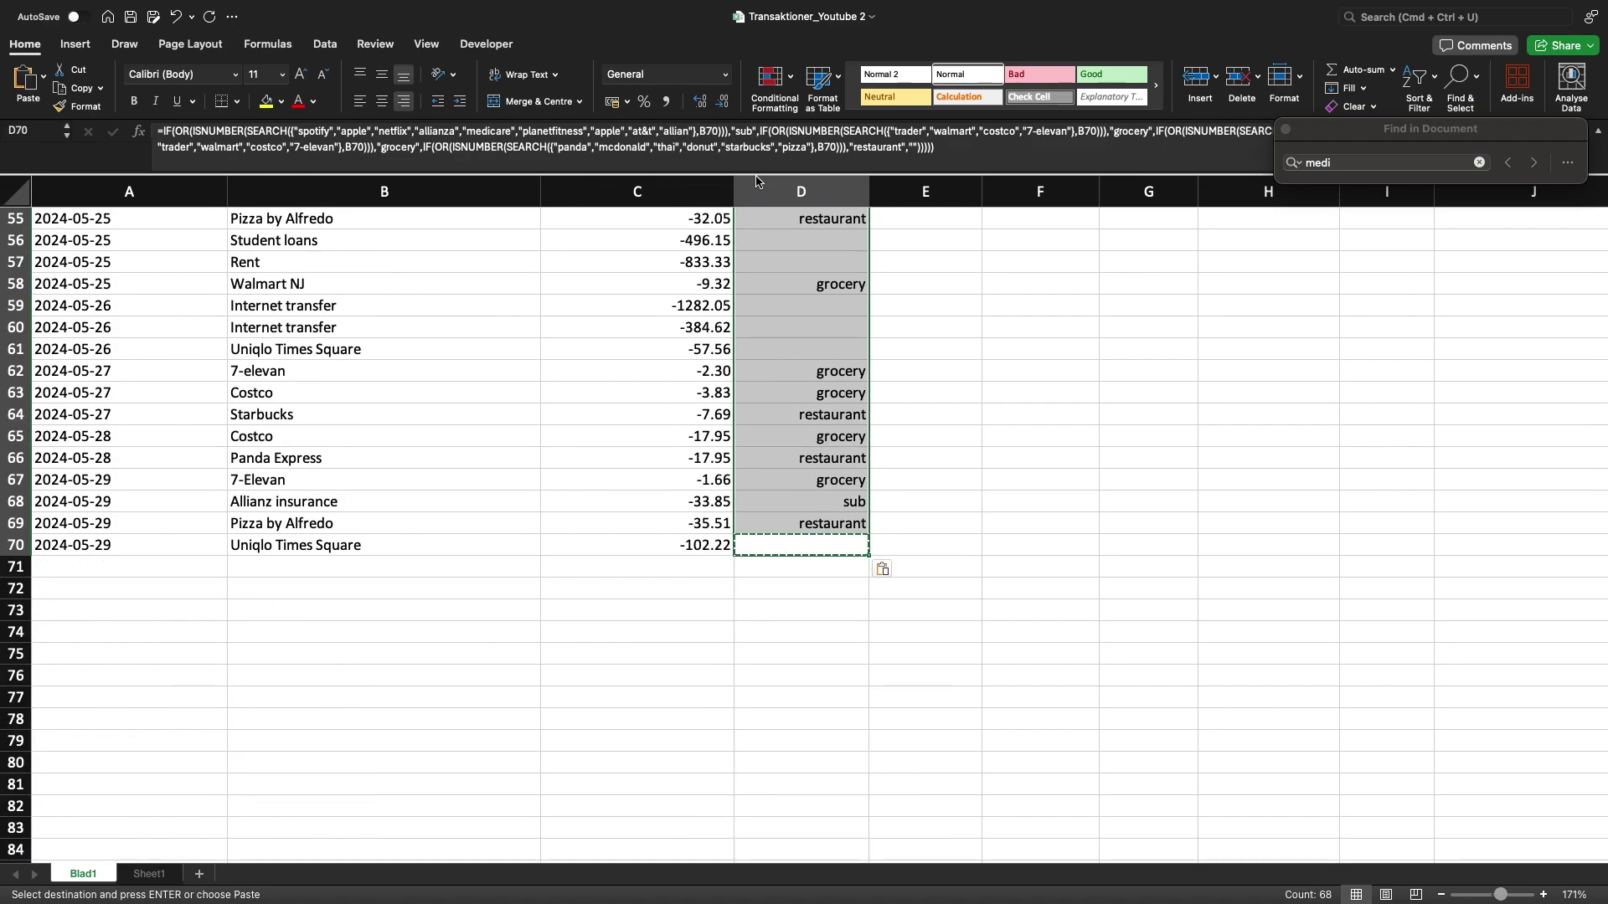
left_click(780, 503)
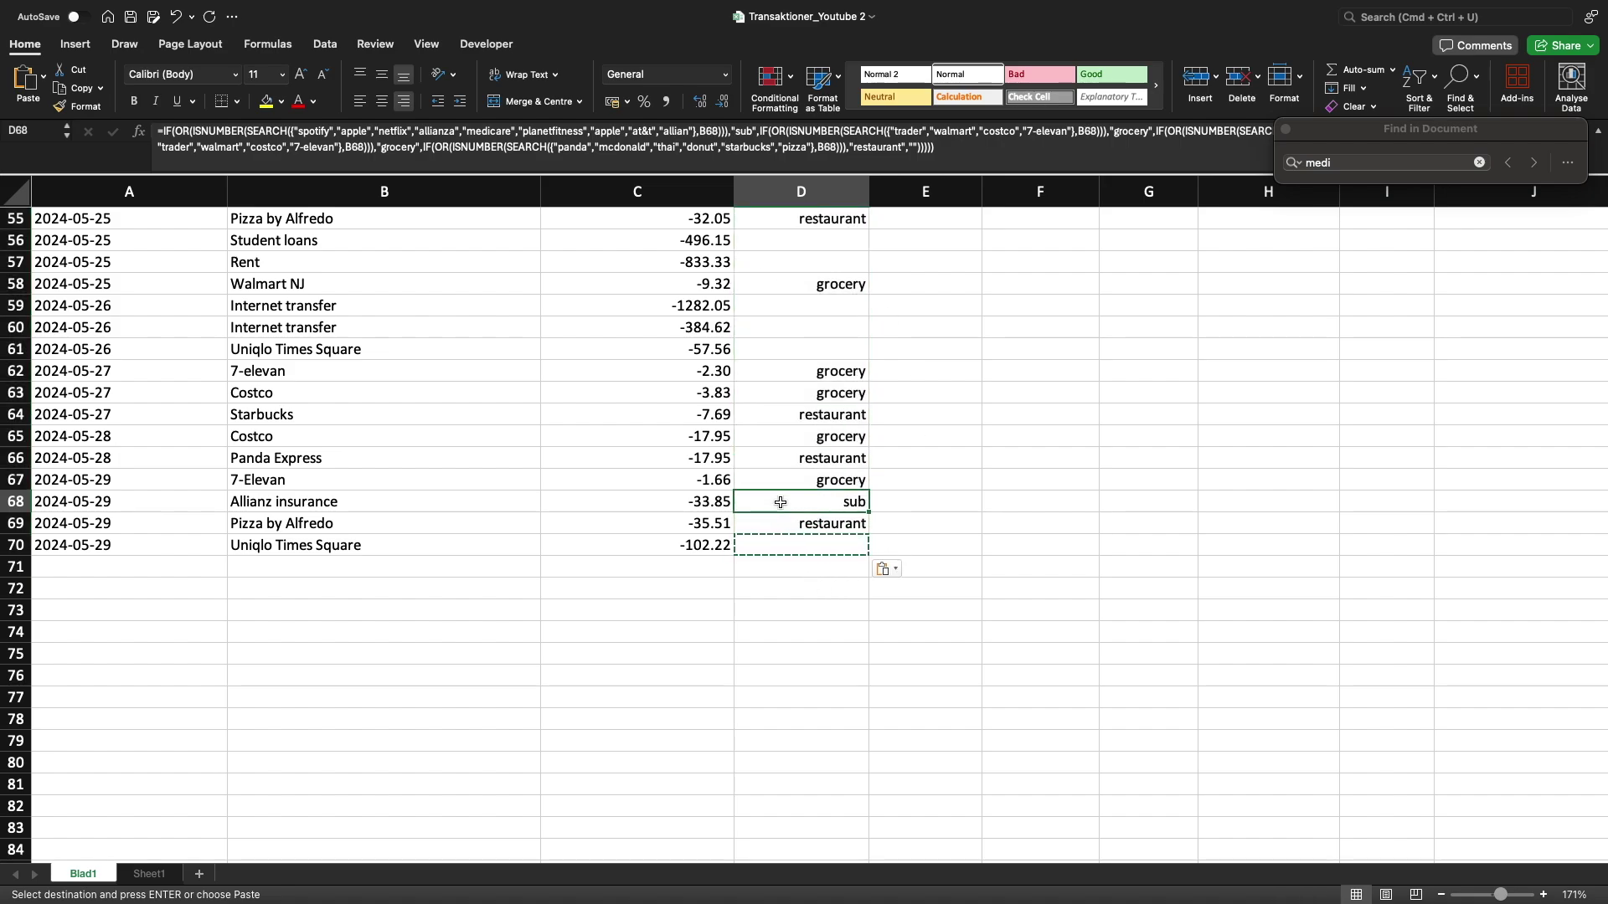
key("cmd+s")
Filter the Type column to show only the (Blanks) rows.
scroll(780, 503, "up", 15)
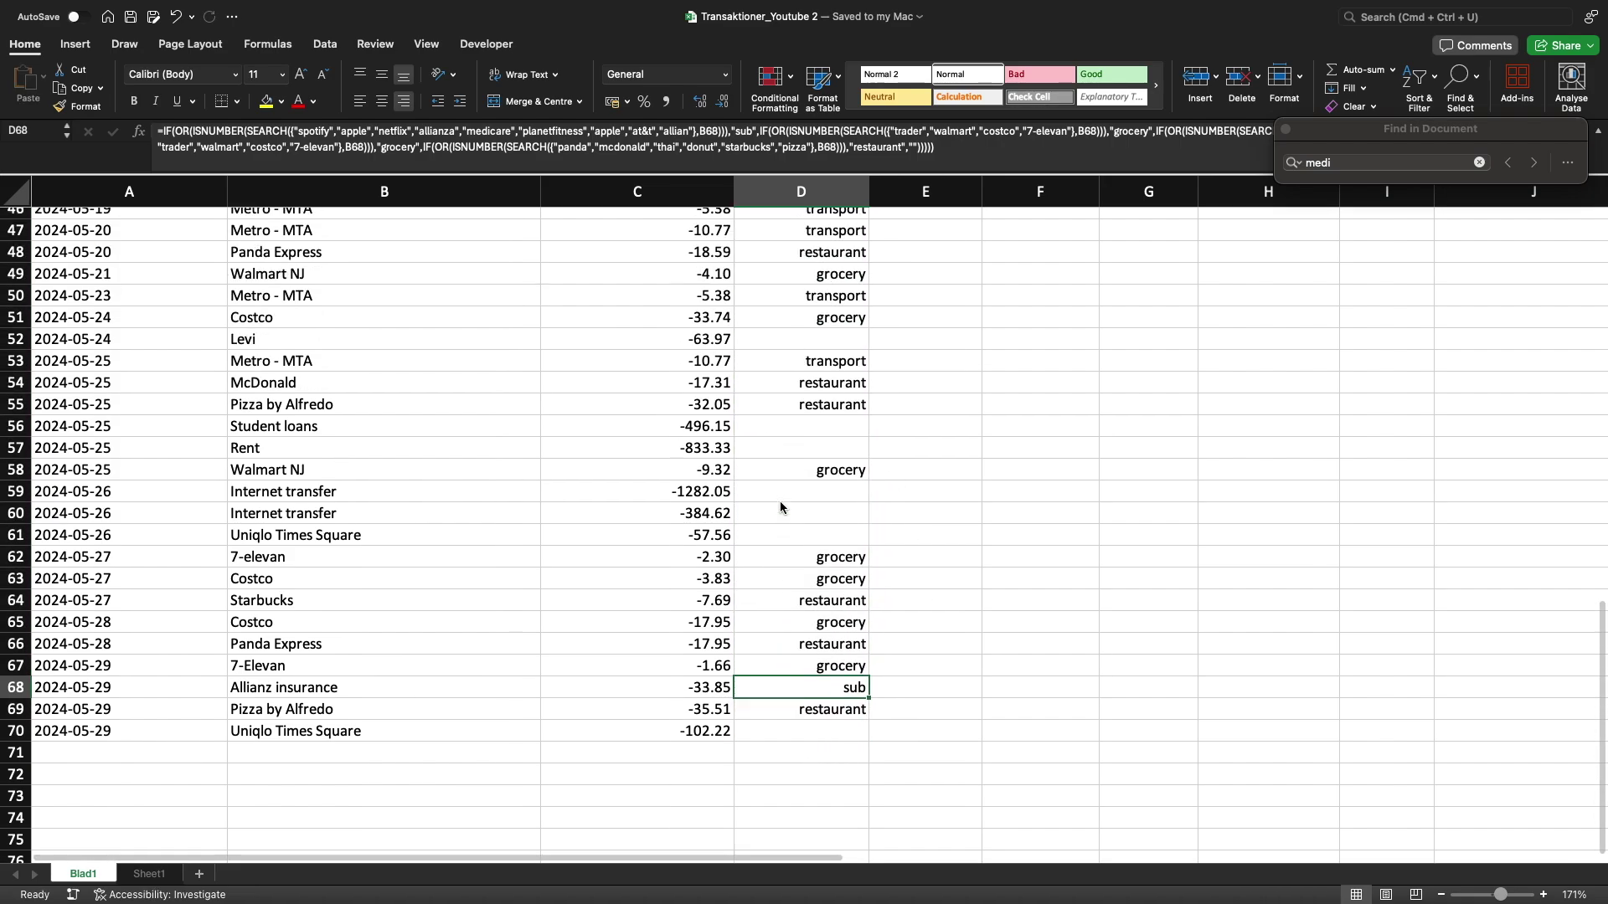
scroll(781, 507, "up", 3)
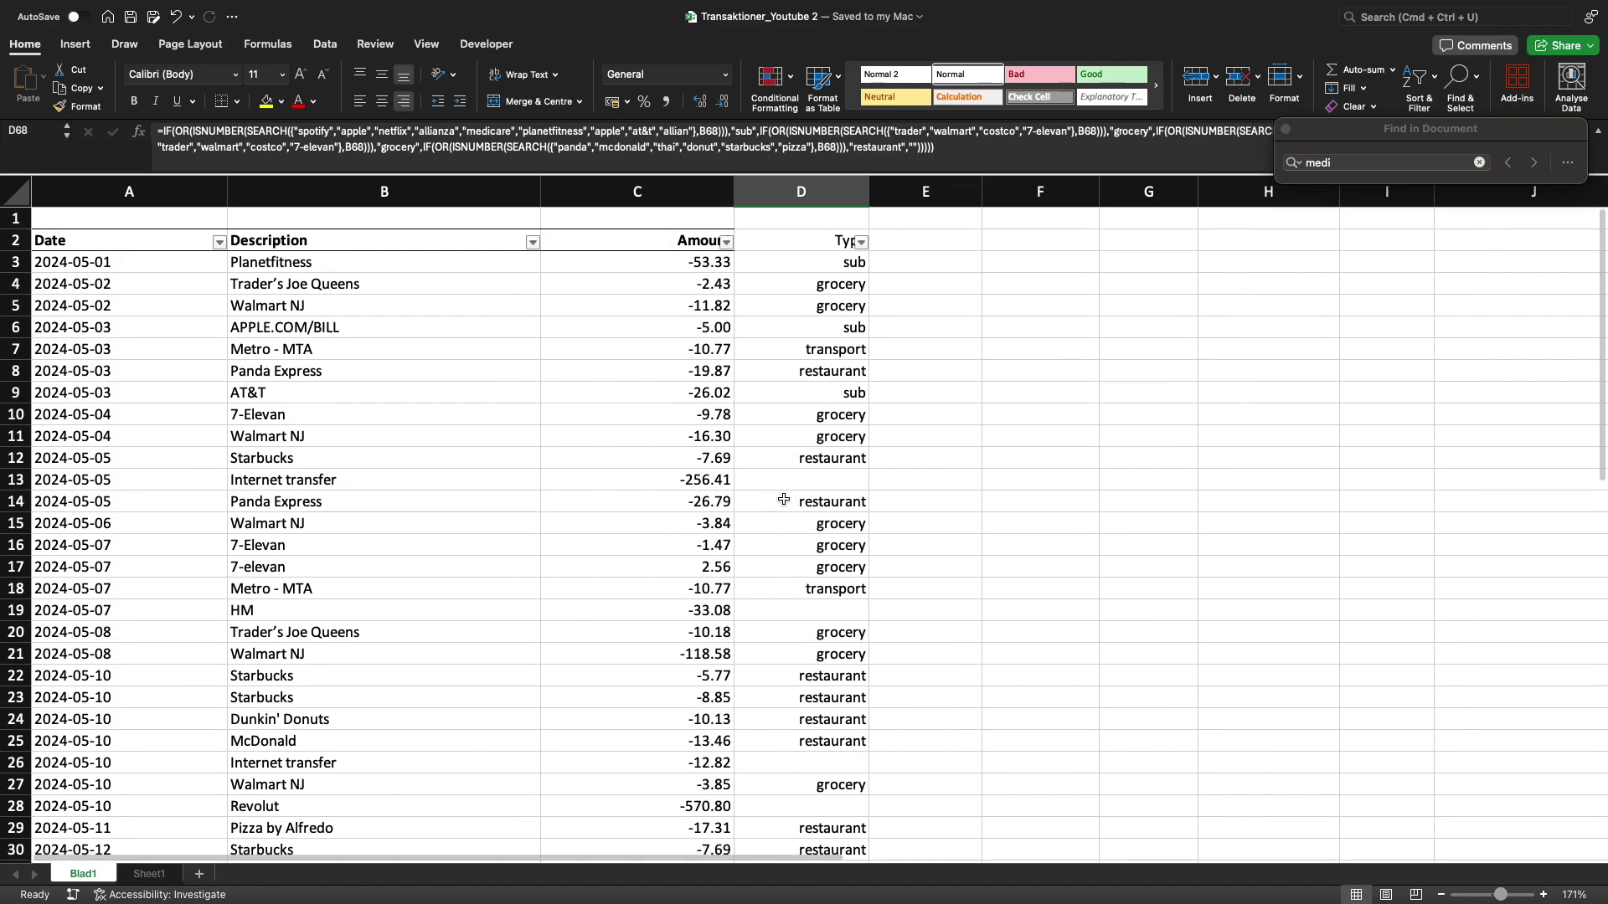
left_click(862, 243)
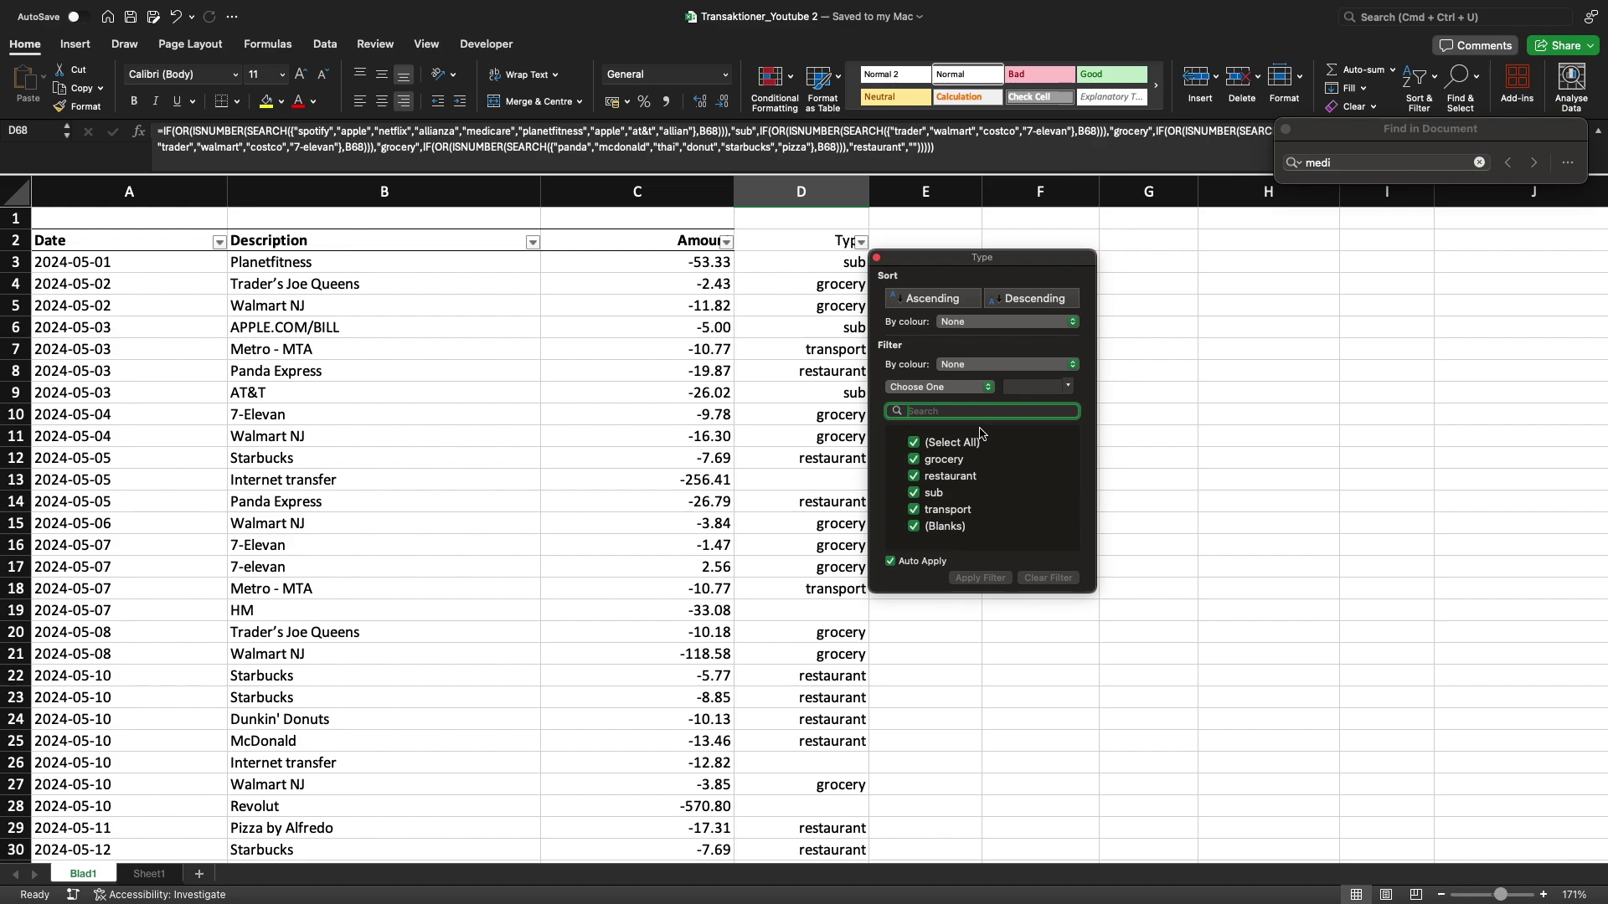
left_click(914, 444)
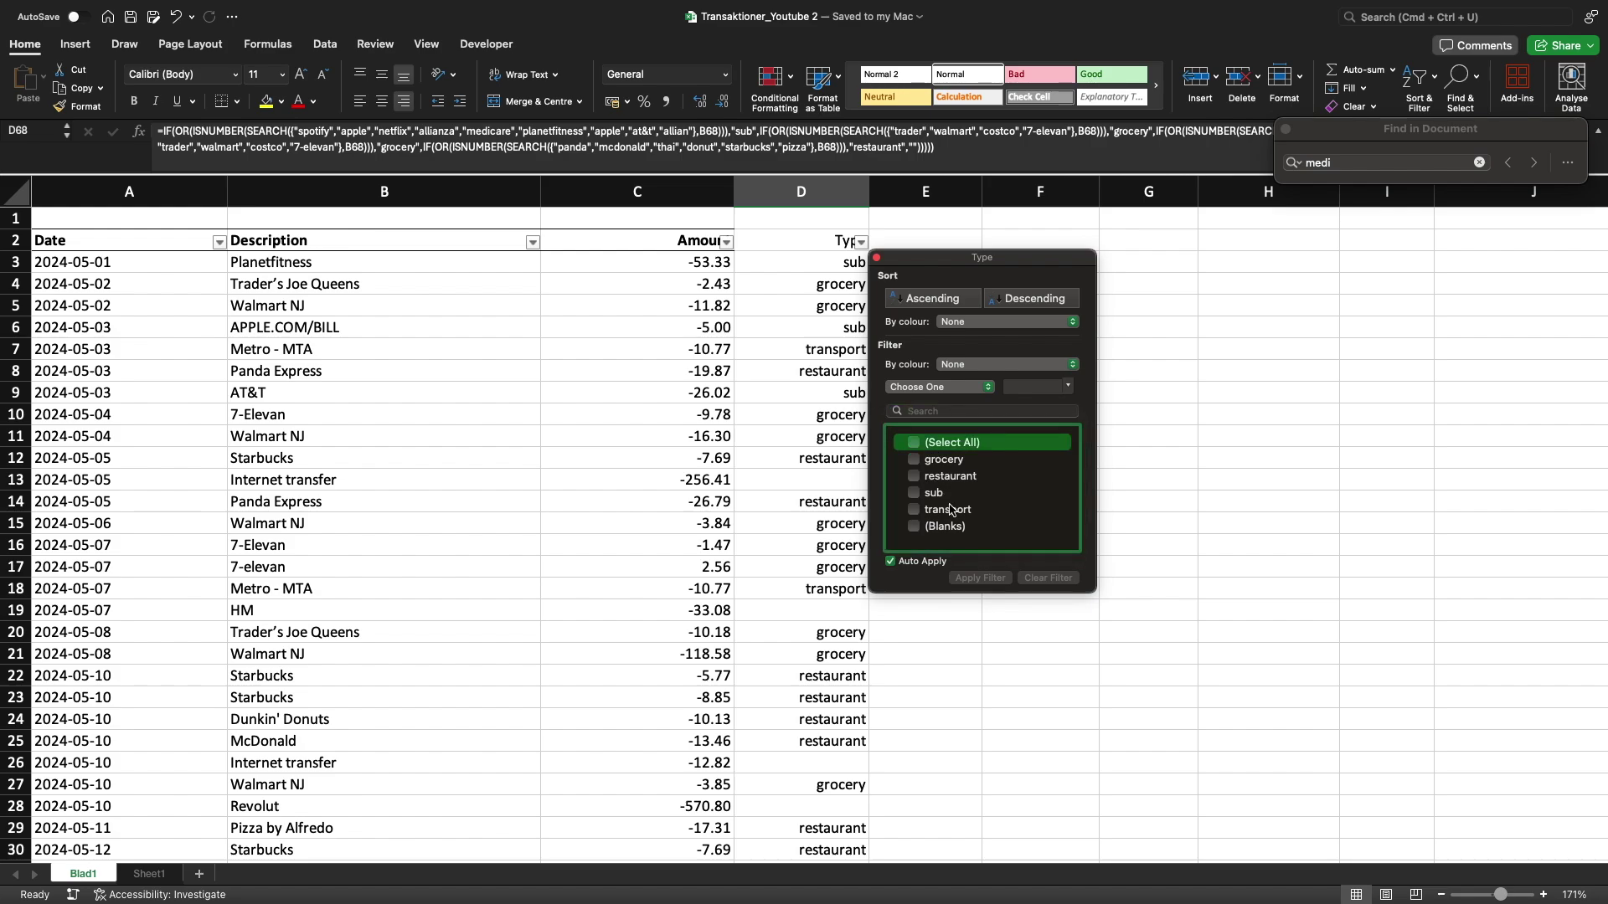
left_click(915, 533)
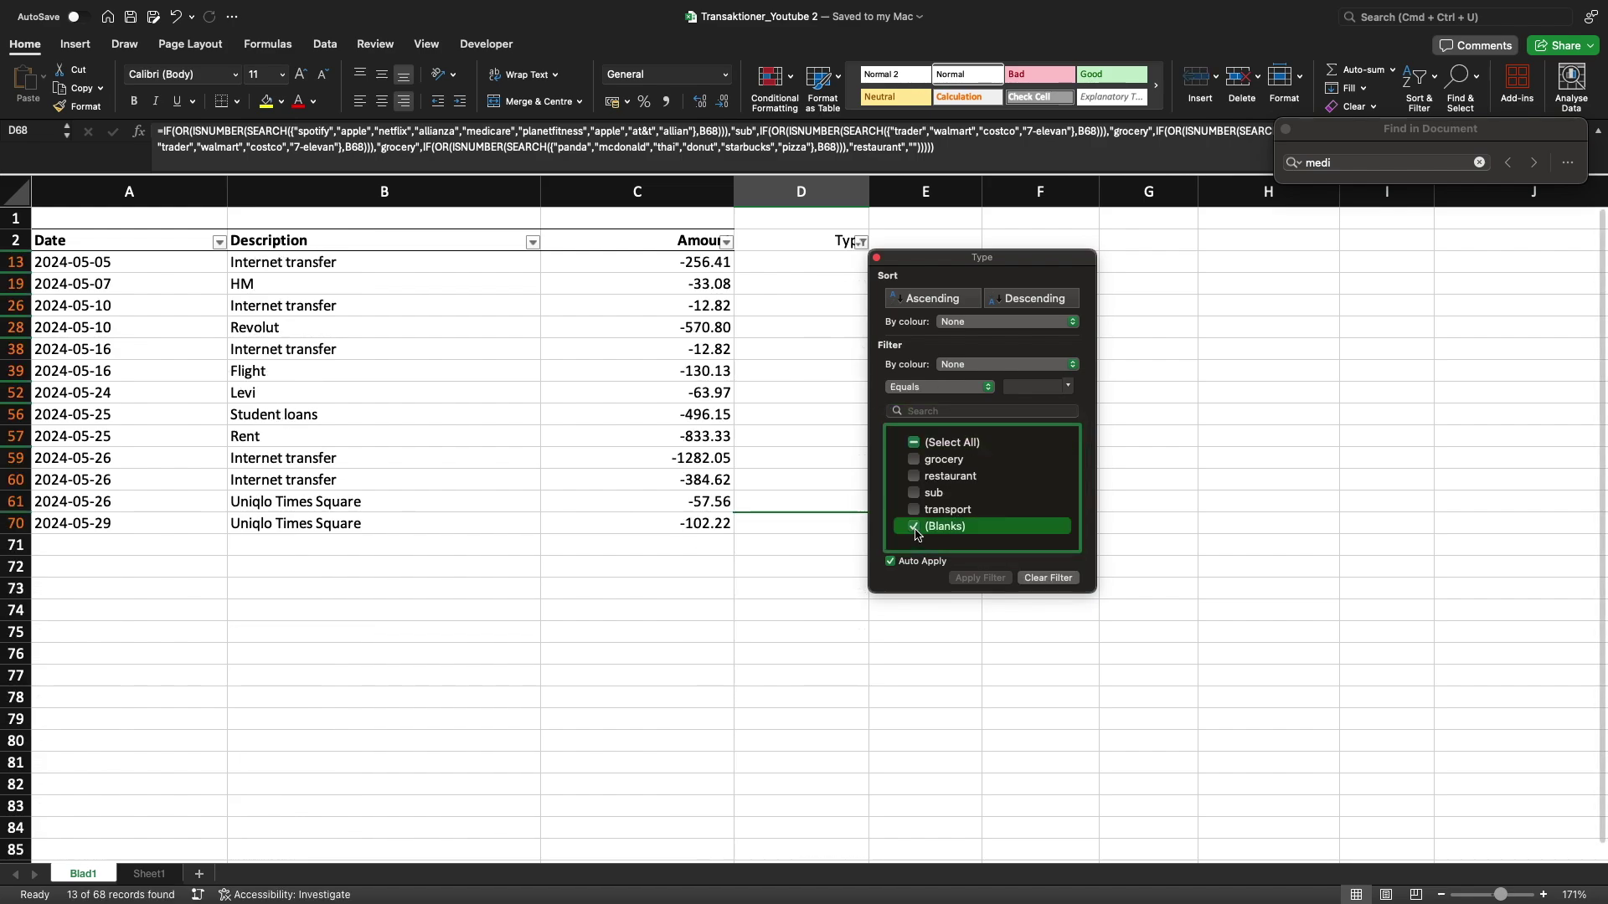
left_click(771, 349)
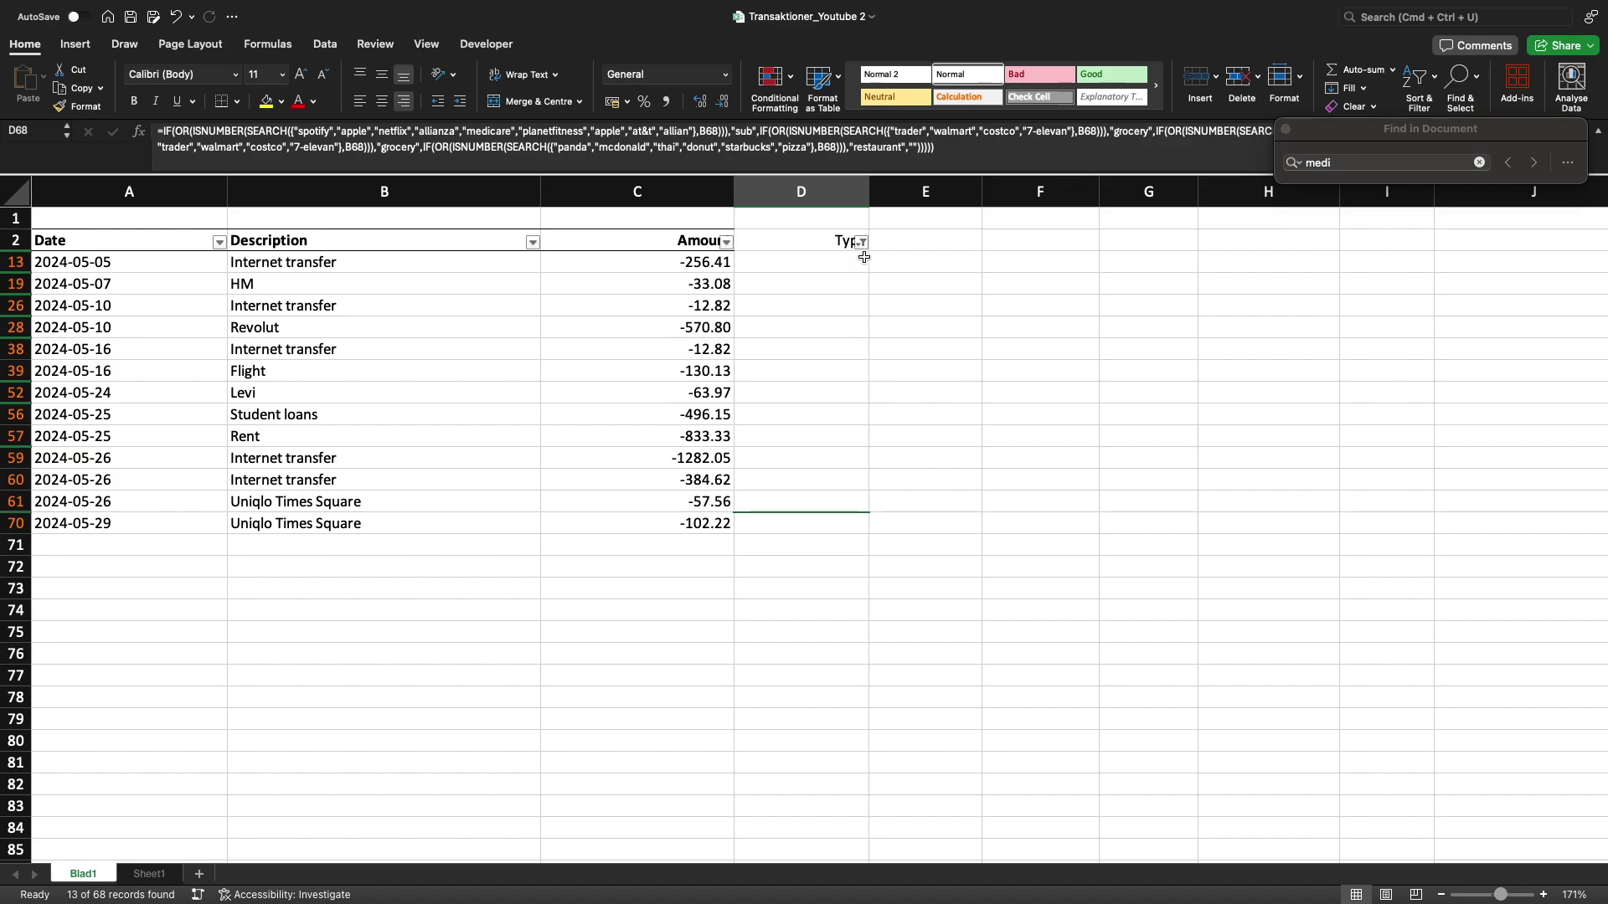
Enter "internet transfer" in D13 as the type of the first unlabelled transaction.
left_click(840, 268)
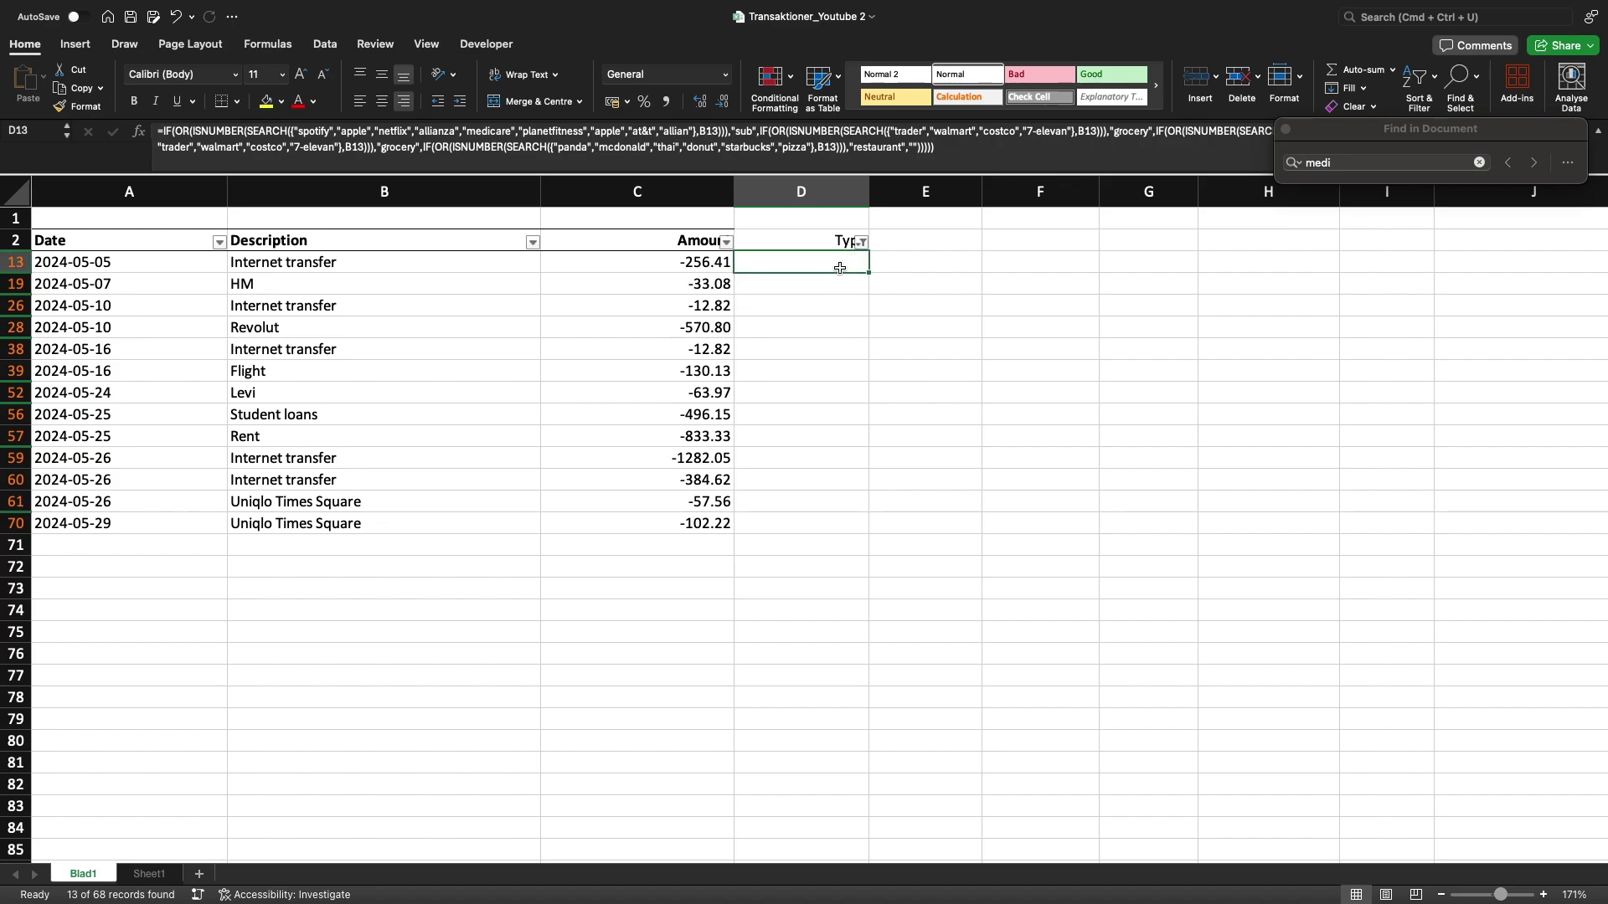
type("transfer")
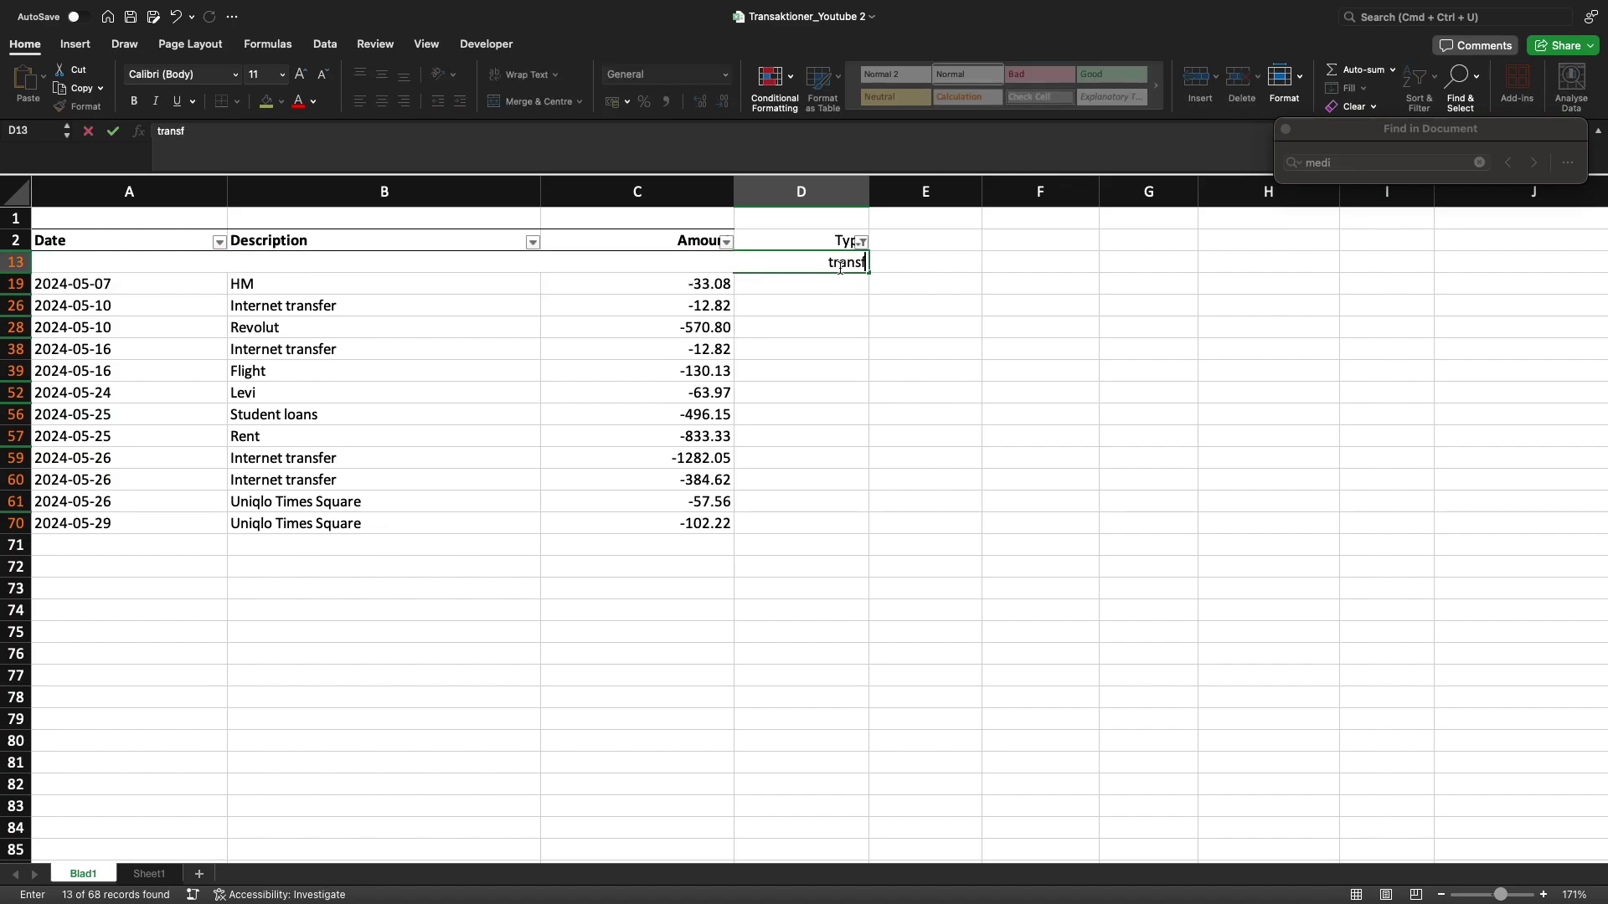
key("BackSpace")
key("BackSpace")
key("BackSpace")
key("BackSpace")
key("BackSpace")
key("BackSpace")
key("BackSpace")
type("internet tranfer")
key("Return")
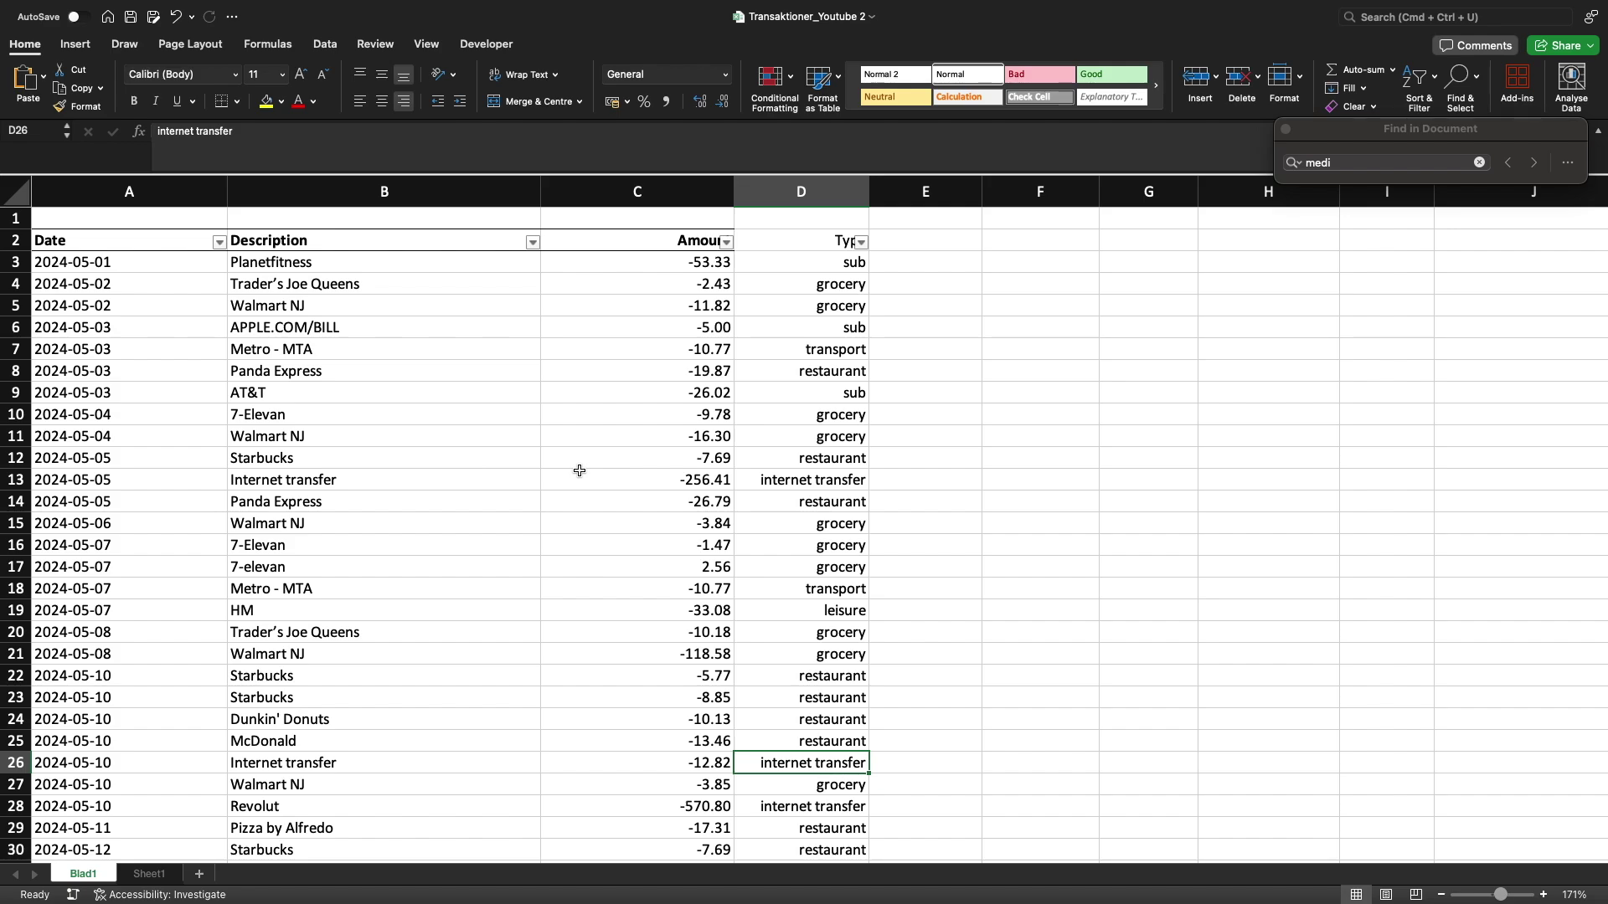
scroll(580, 471, "down", 2)
scroll(579, 470, "up", 2)
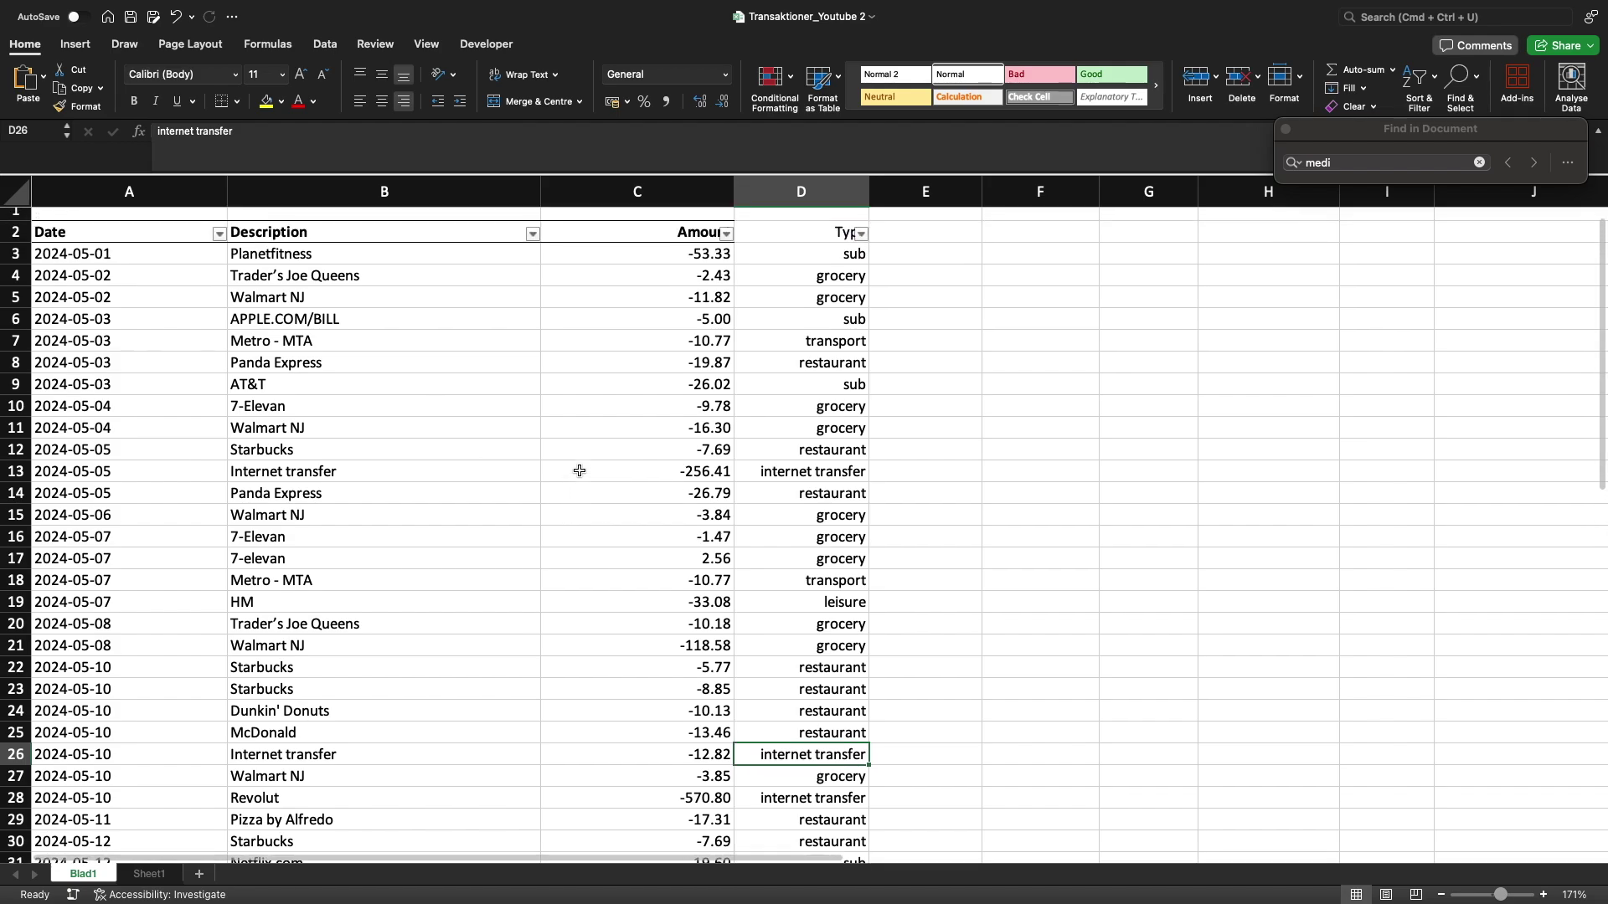
Create a pivot table from the transaction range A2:D70, placed in cell G2 of the existing worksheet.
left_click(536, 433)
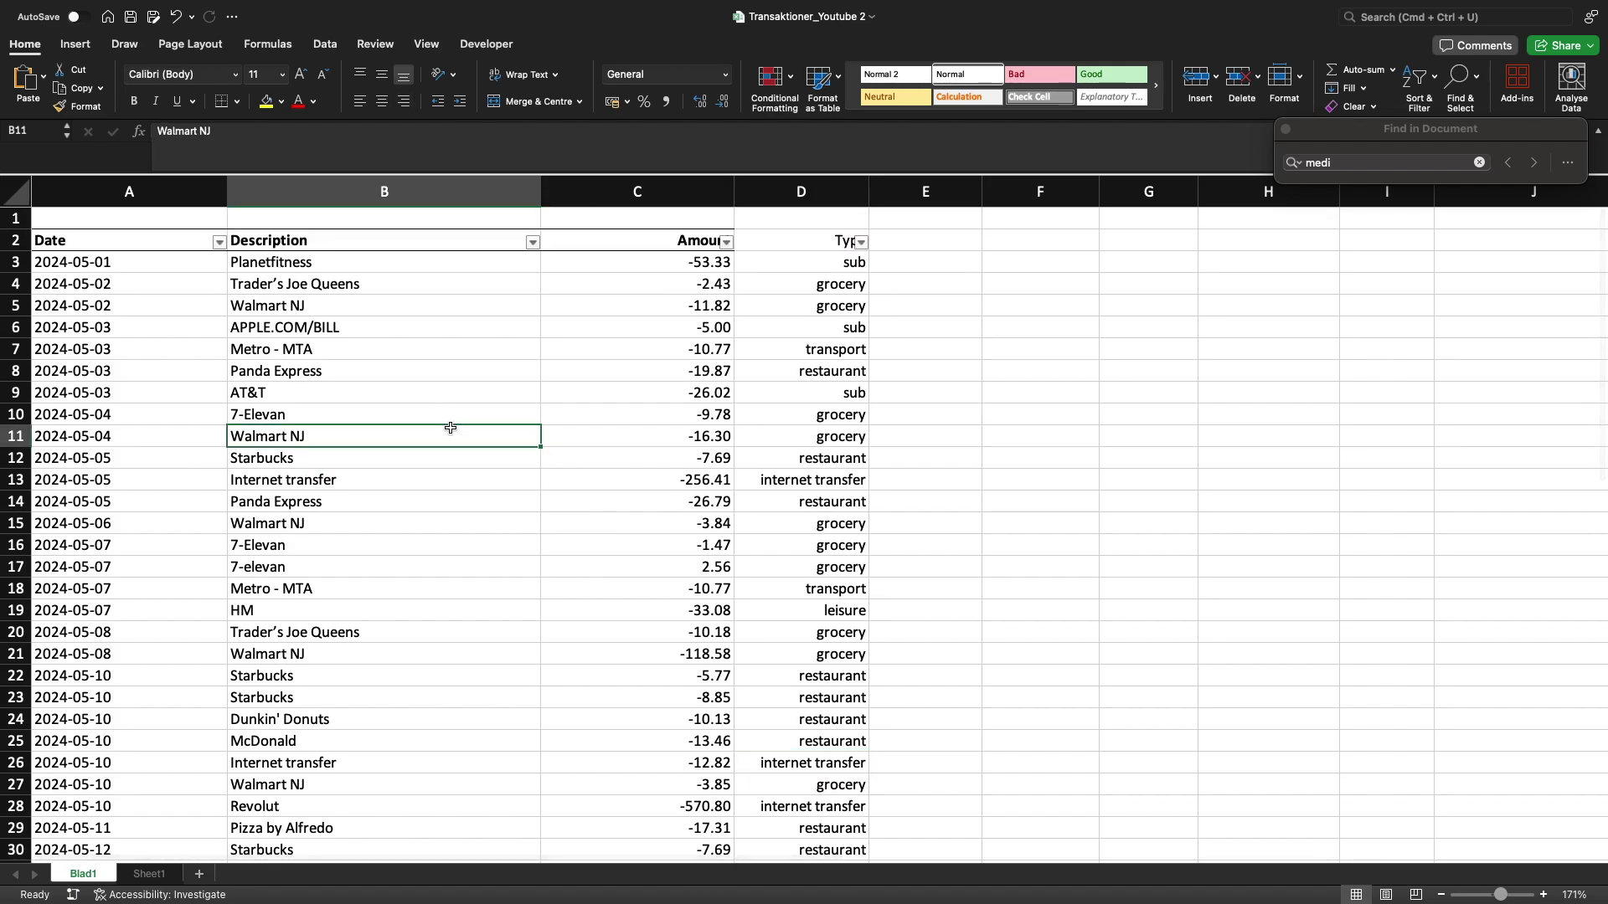
key("super+a")
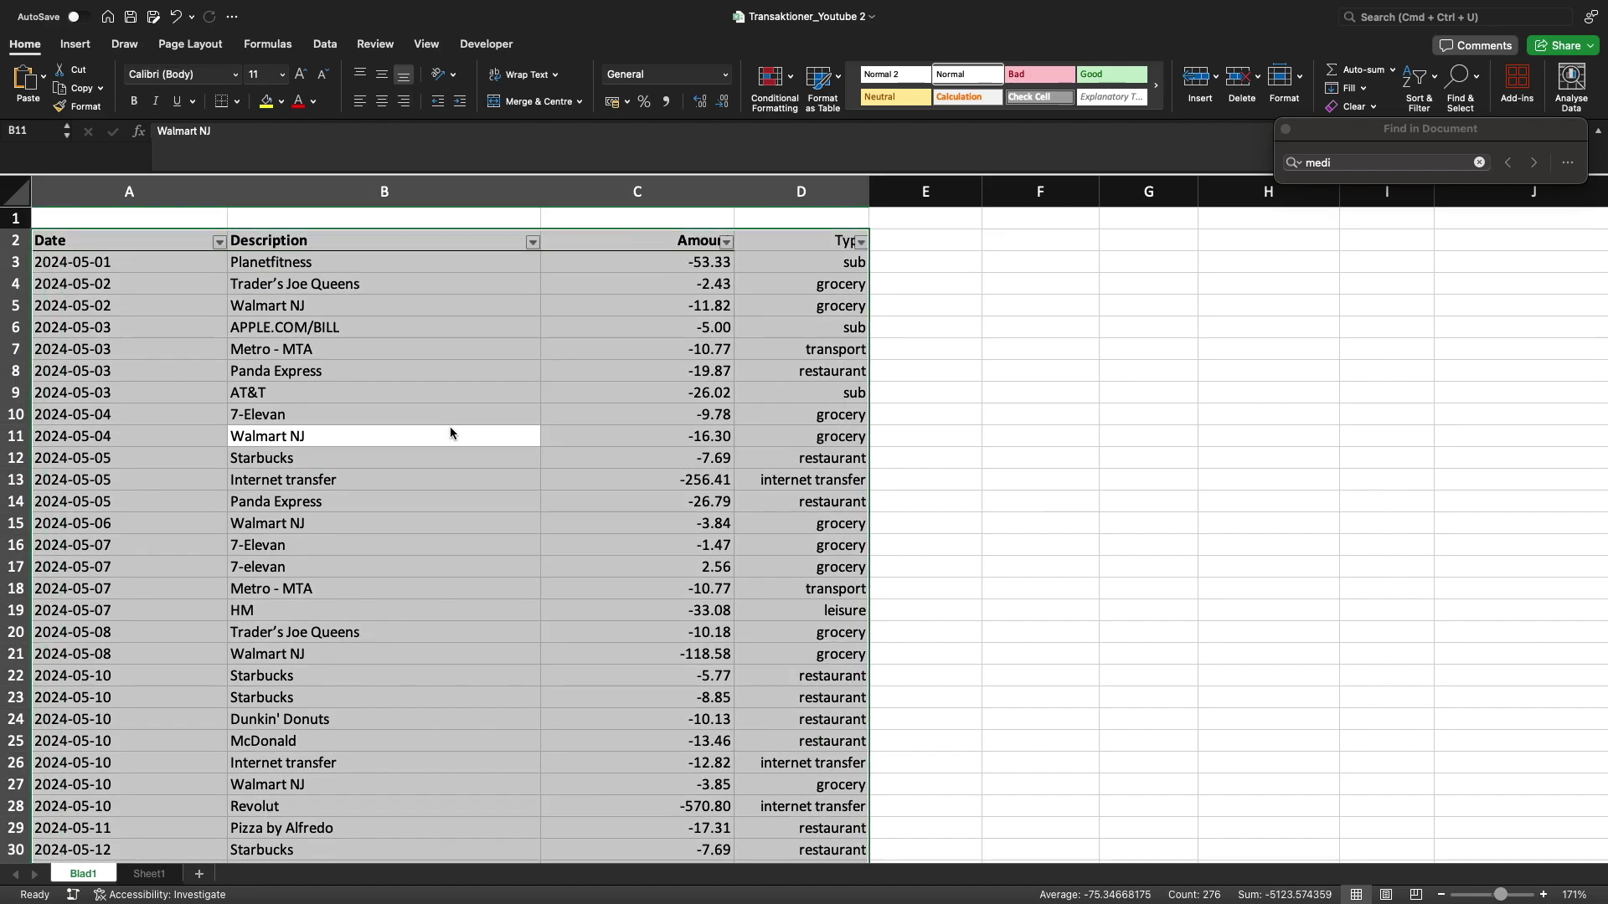
left_click(77, 46)
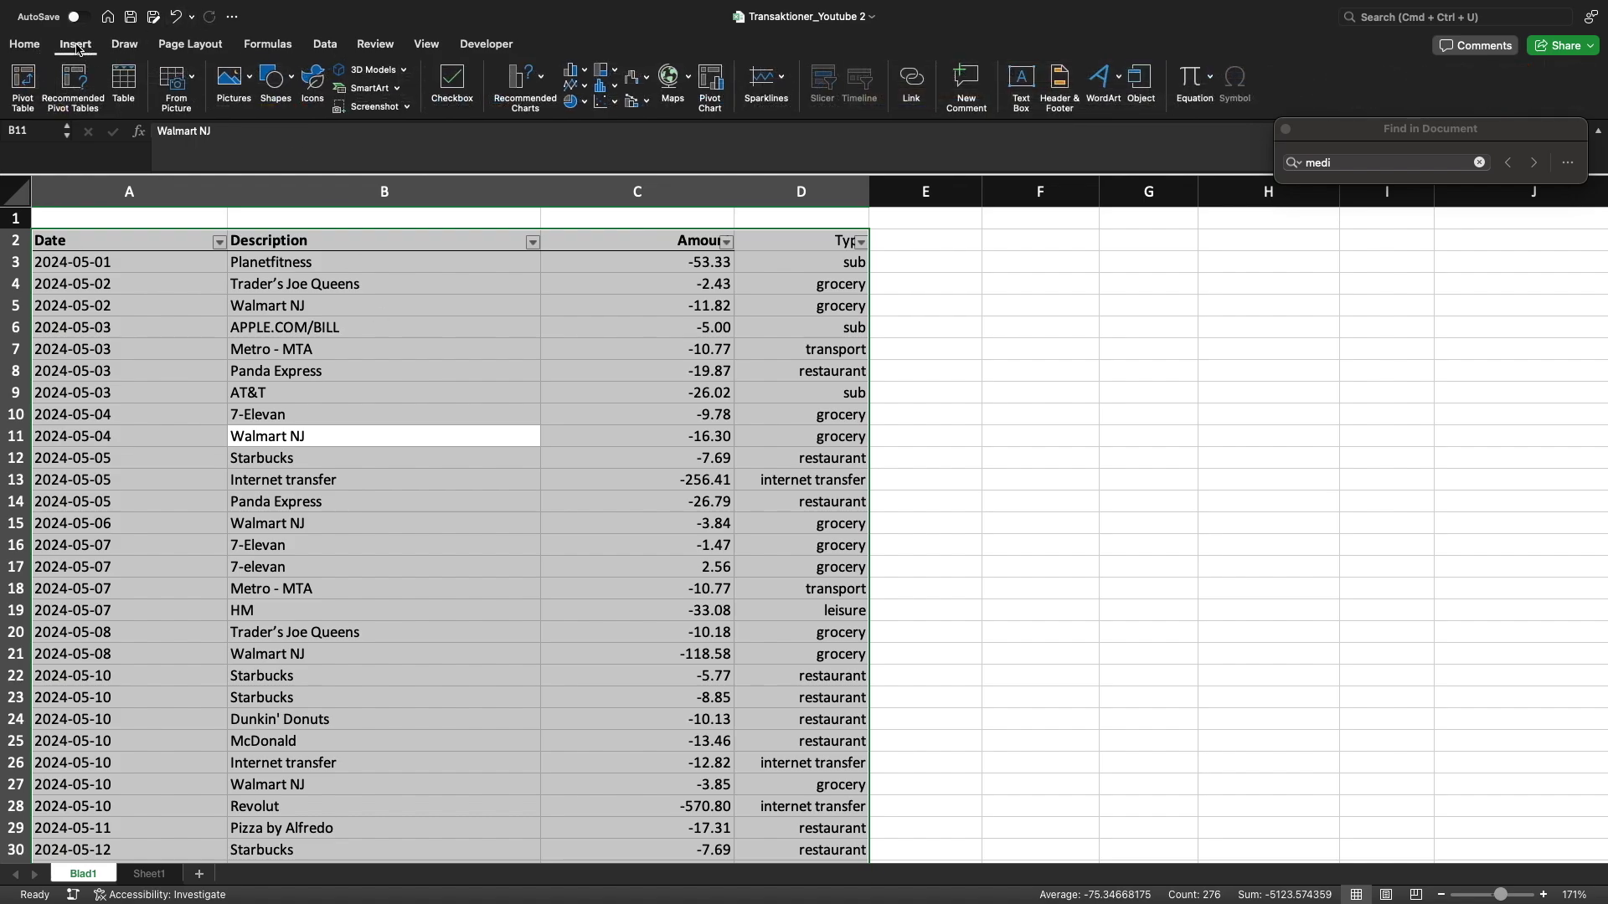
left_click(21, 82)
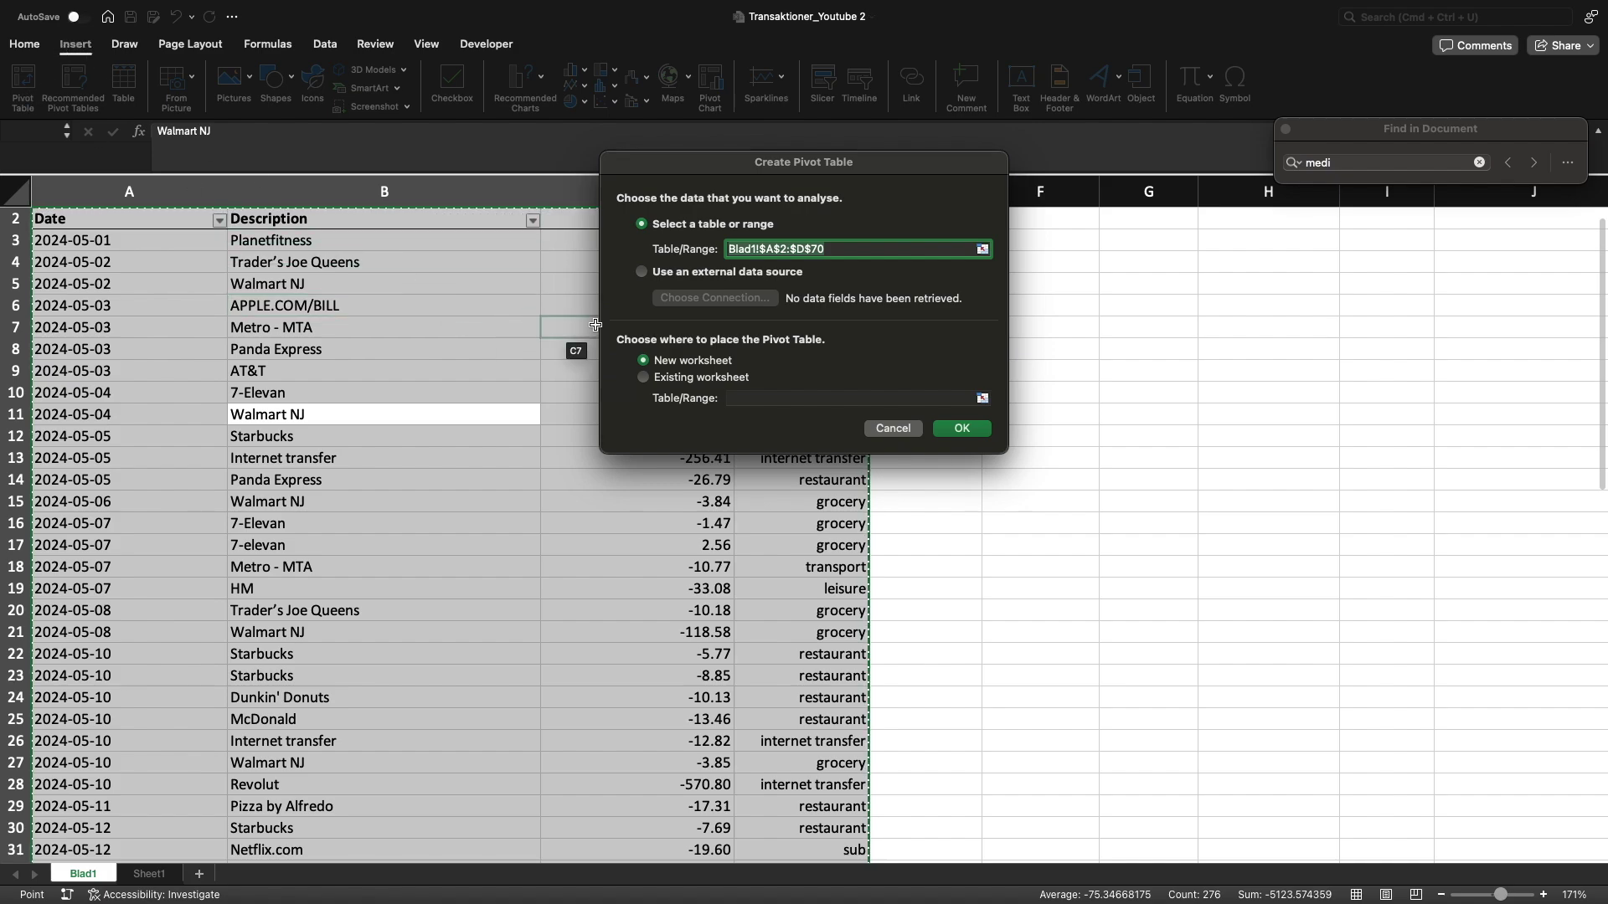
left_click(700, 378)
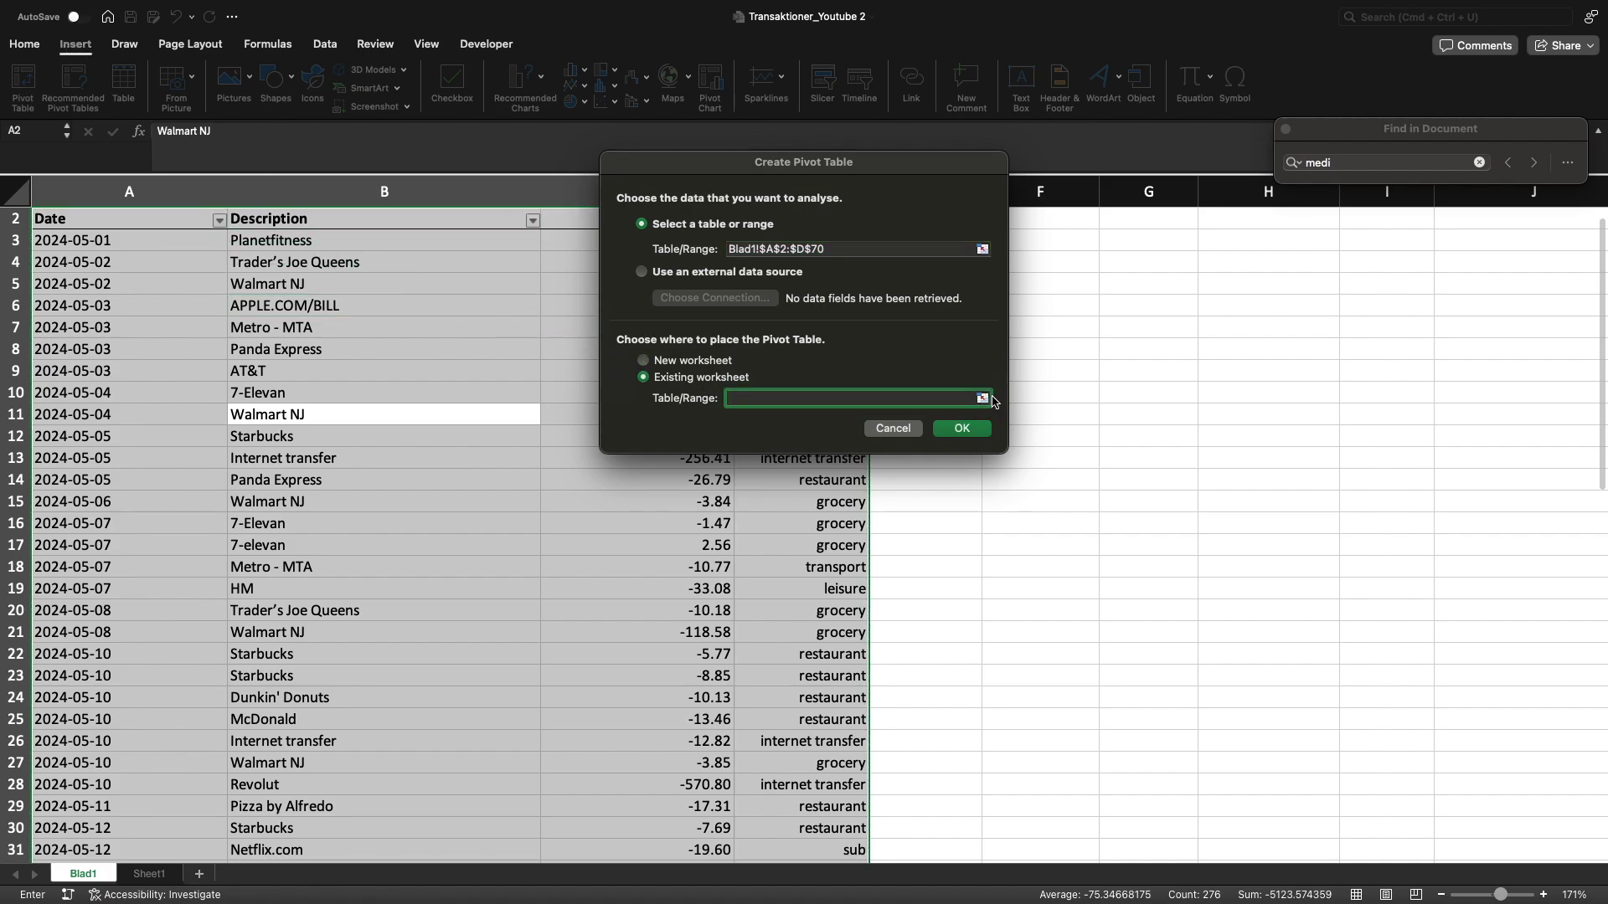
left_click(986, 399)
left_click(1072, 245)
left_click(1000, 160)
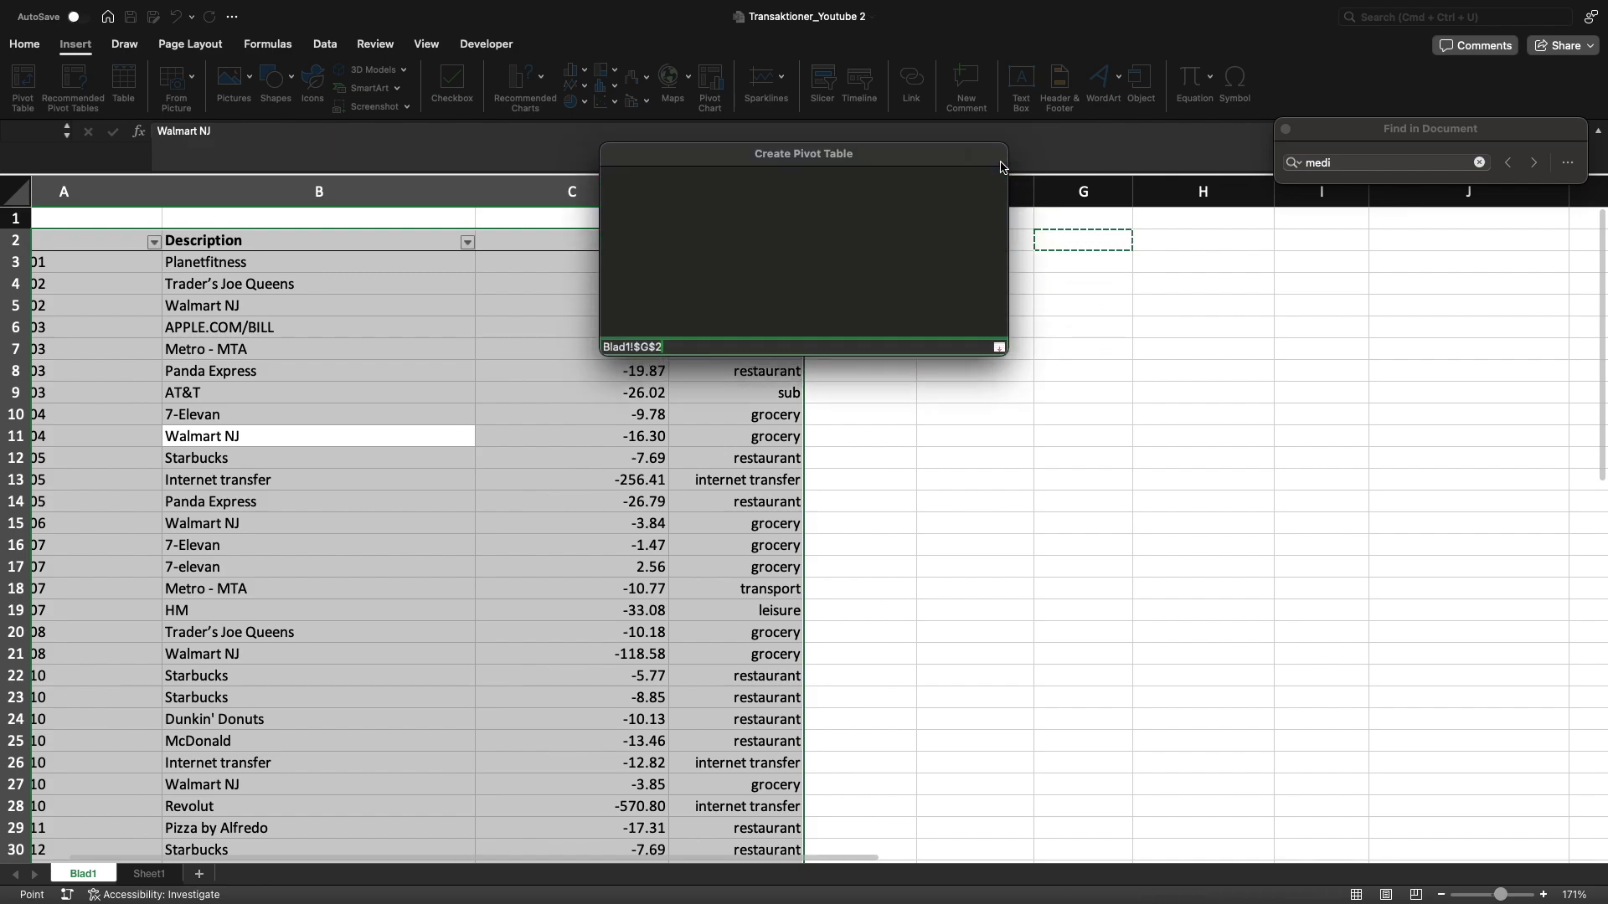
left_click(961, 433)
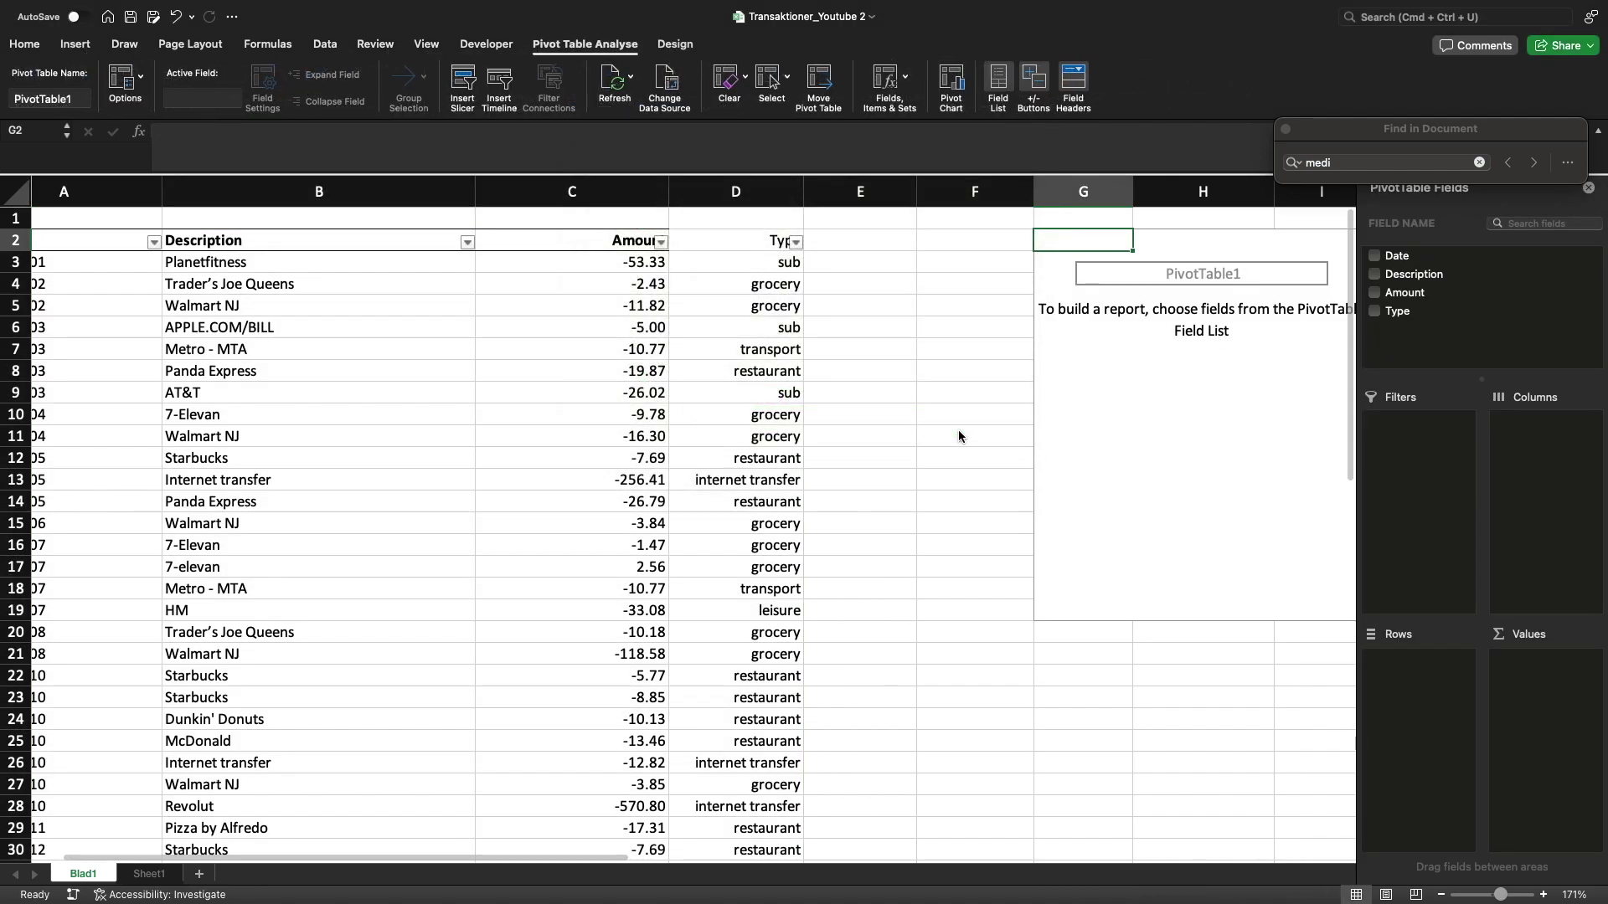
Build the pivot table with Type as the rows and the sum of Amount as the values.
scroll(725, 504, "right", 3)
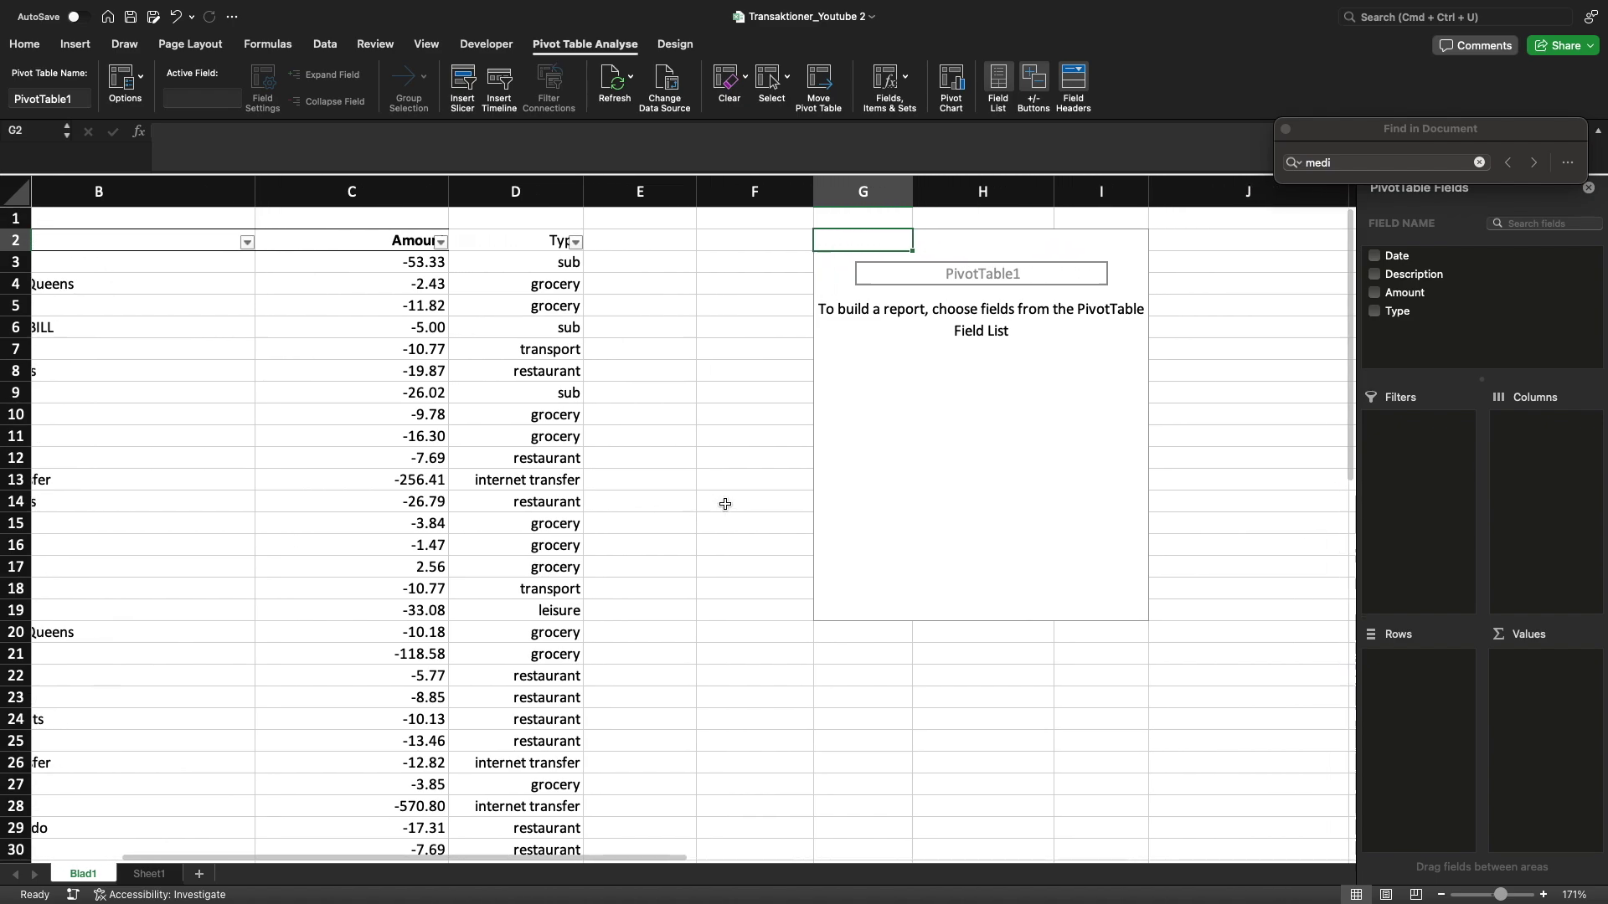
scroll(725, 504, "right", 1)
left_click(1390, 314)
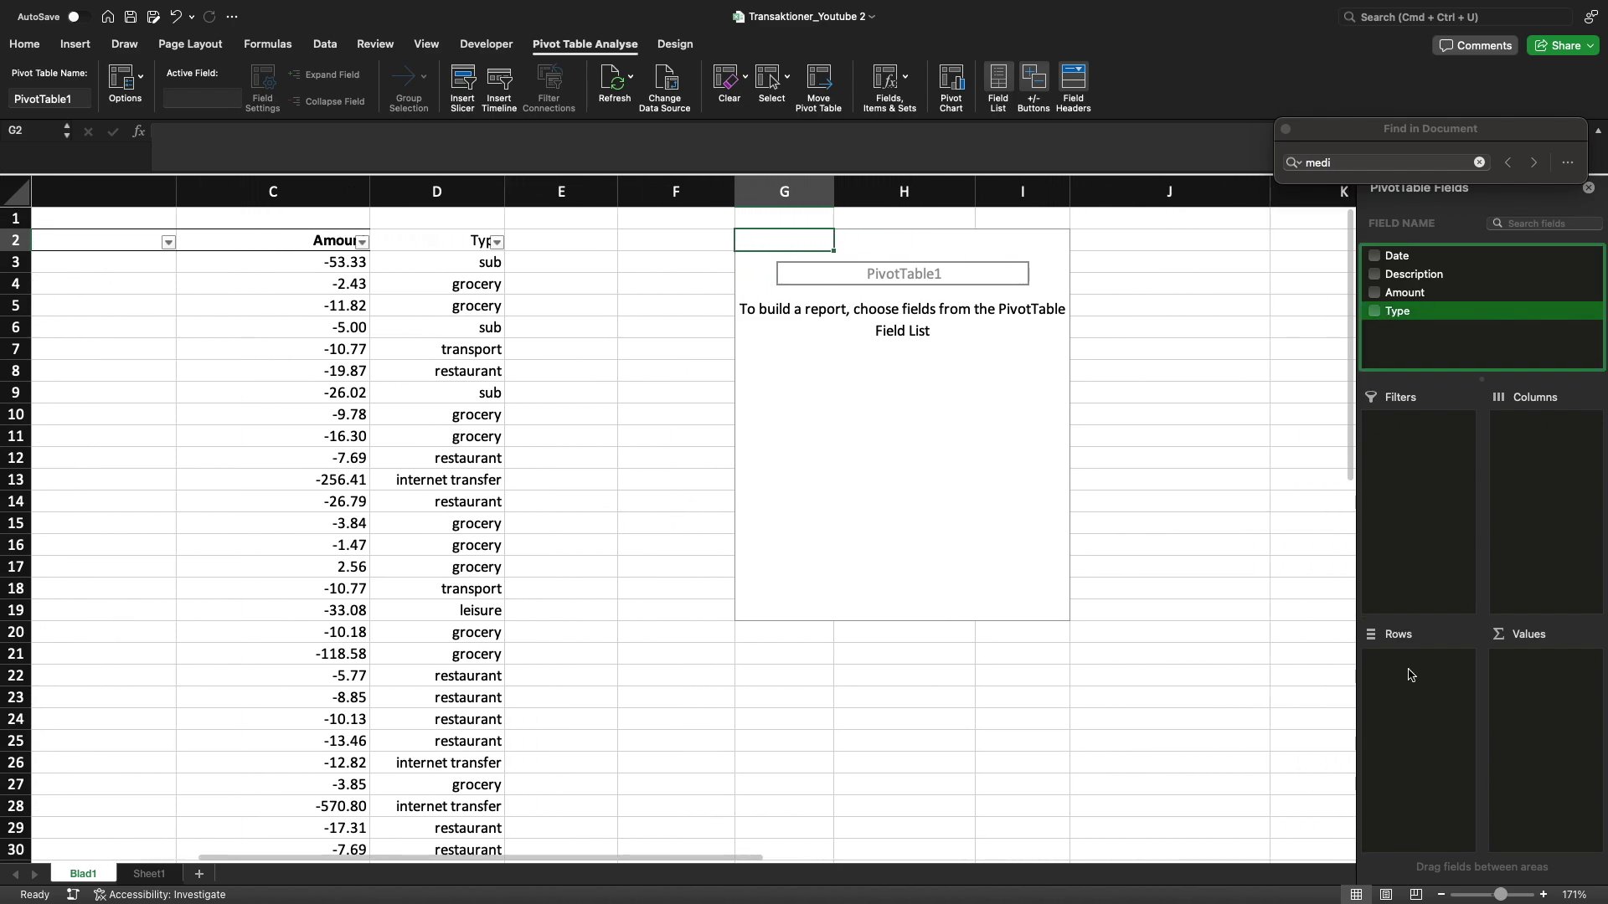
left_click_drag(1396, 314, 1436, 749)
left_click_drag(1397, 291, 1549, 745)
Reduce the Sum of Amount values in H3:H12 to one decimal place.
left_click_drag(909, 263, 913, 456)
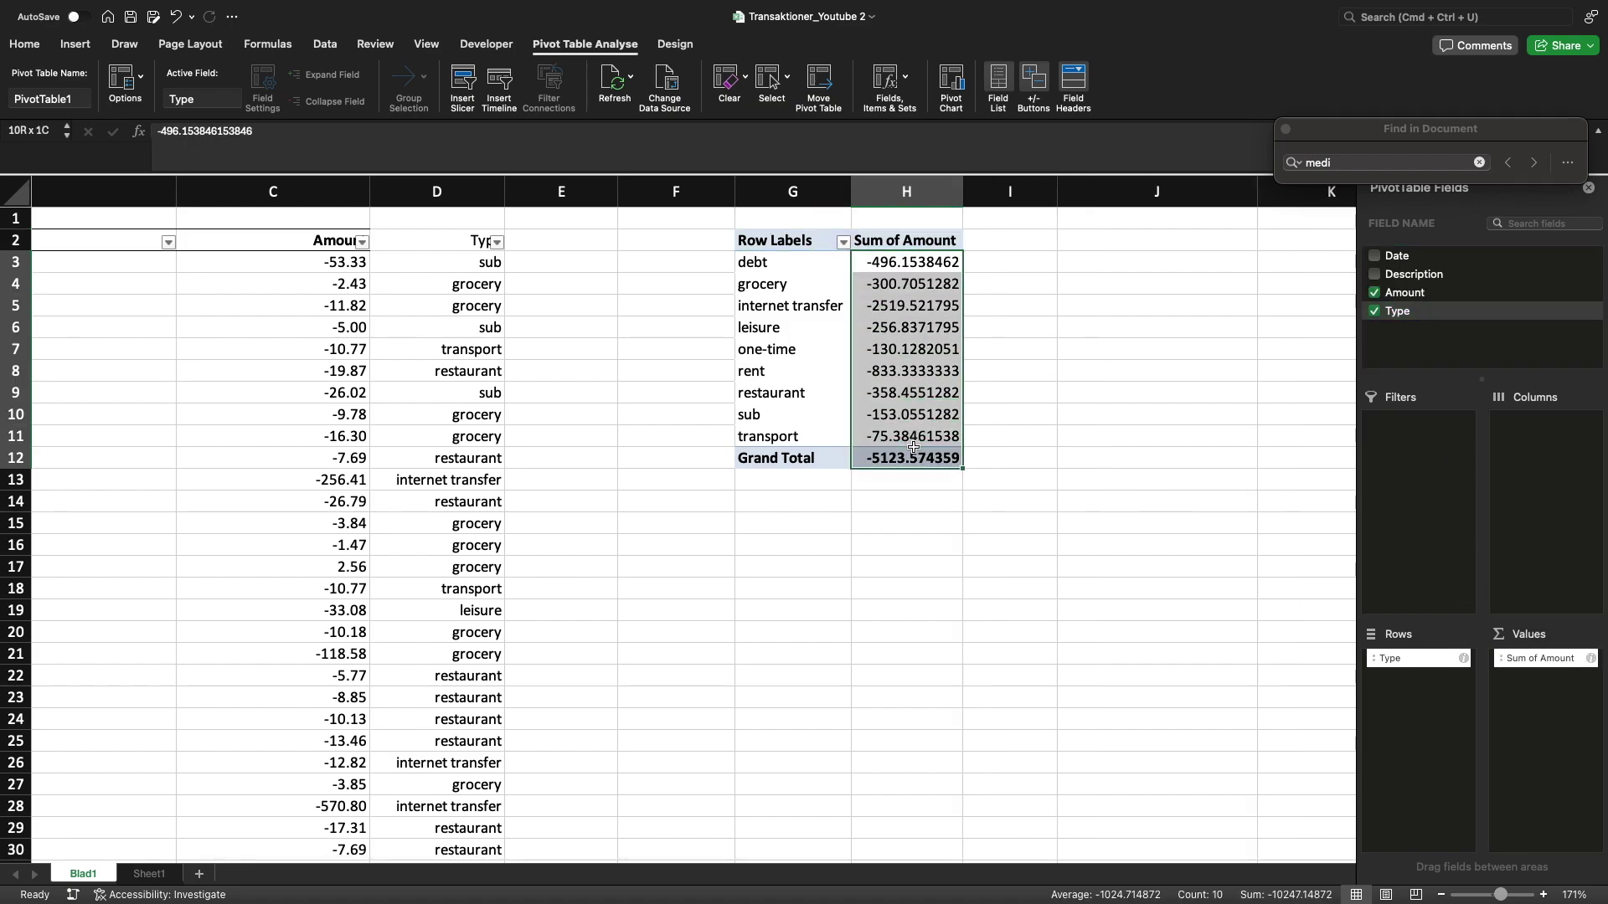
left_click(26, 45)
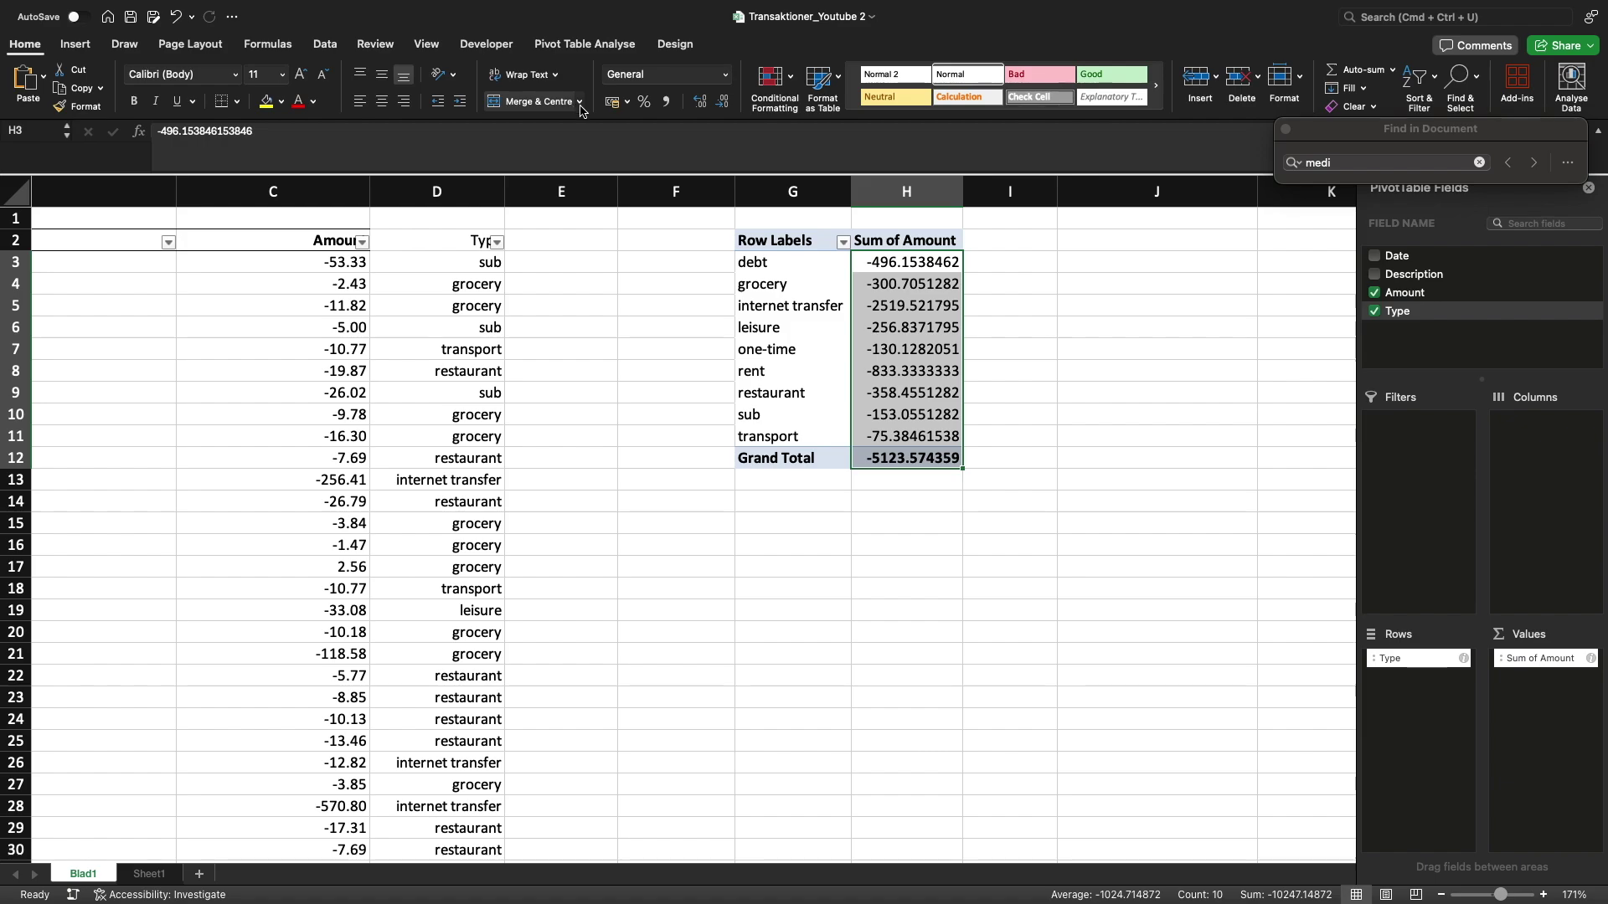
left_click(724, 101)
left_click(724, 102)
left_click(724, 102)
left_click(725, 102)
left_click(724, 102)
left_click(724, 102)
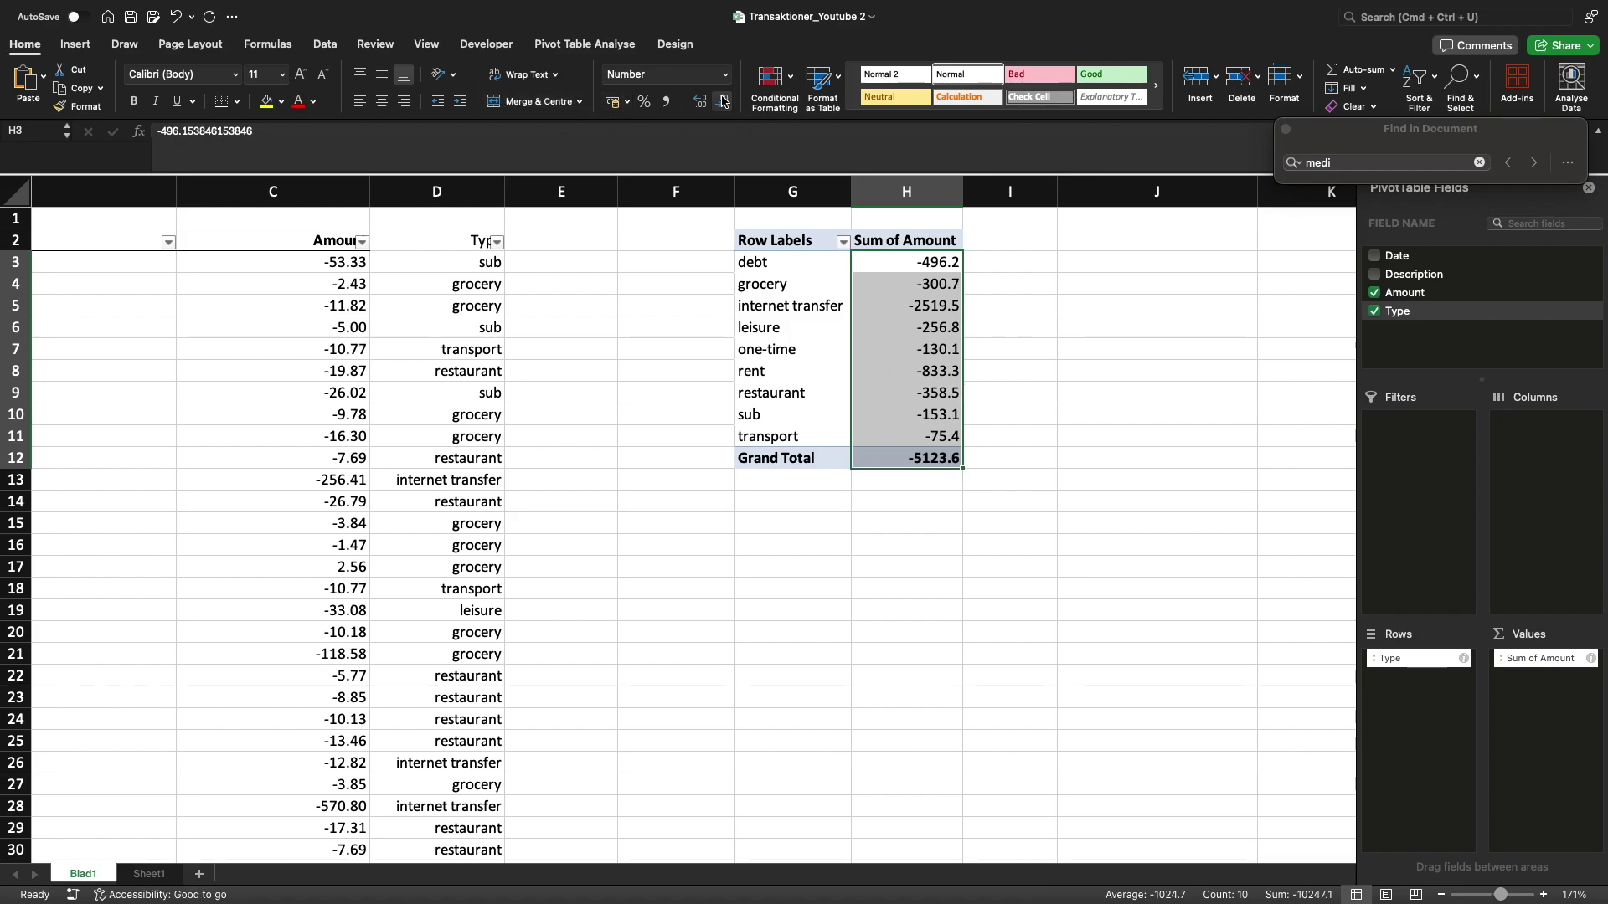
Sort the pivot table by Sum of Amount from smallest to largest.
left_click(914, 305)
right_click(913, 305)
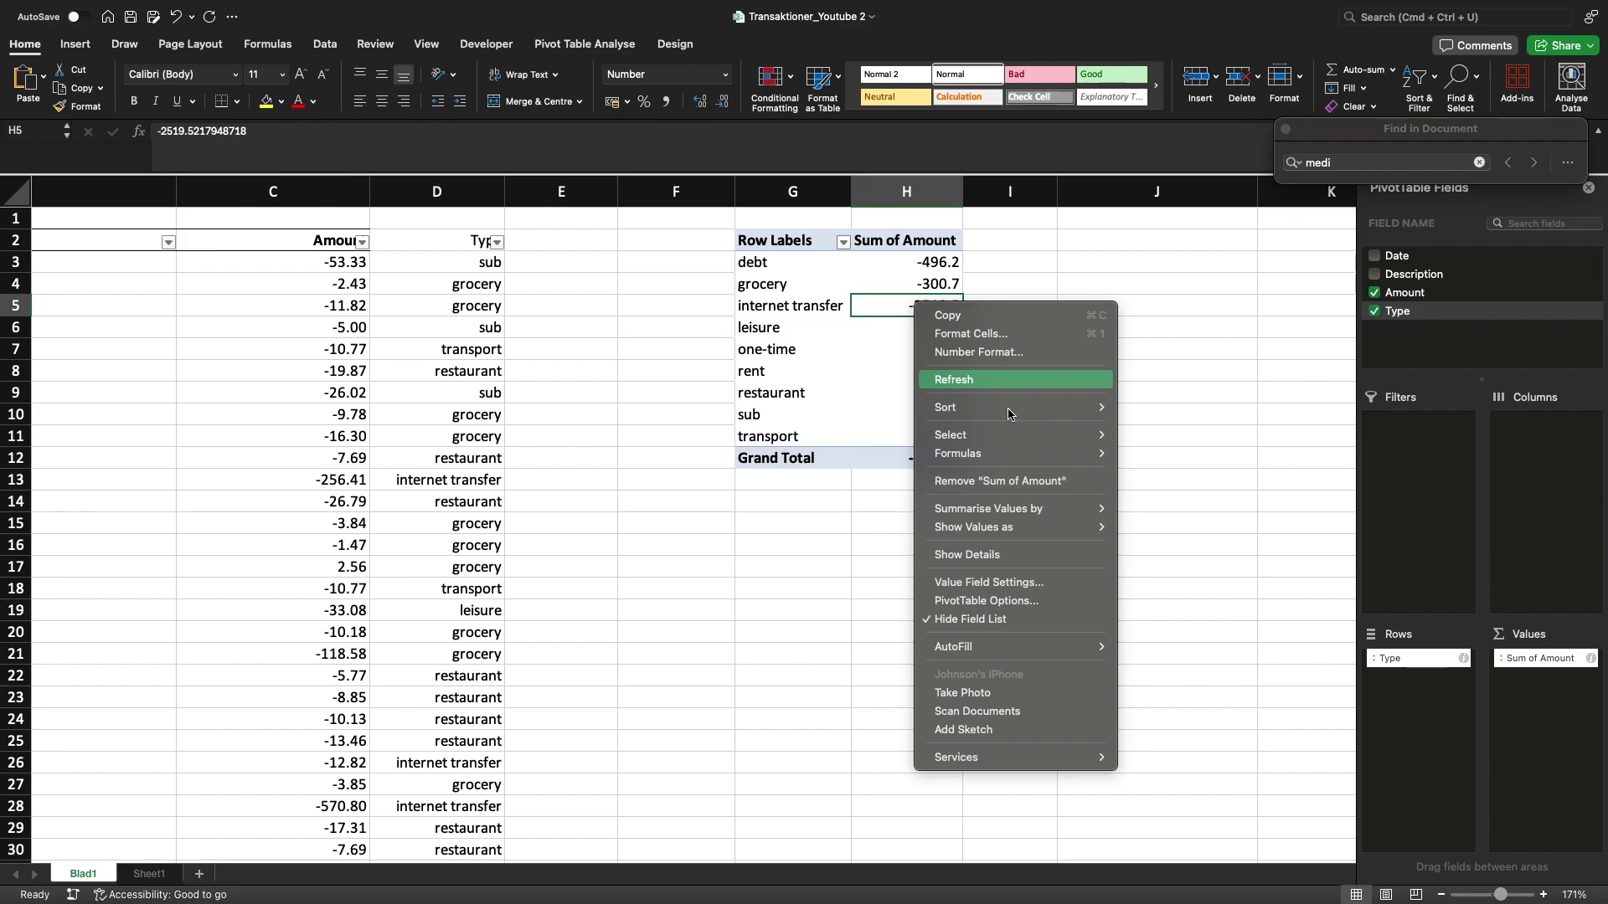
mouse_move(1013, 407)
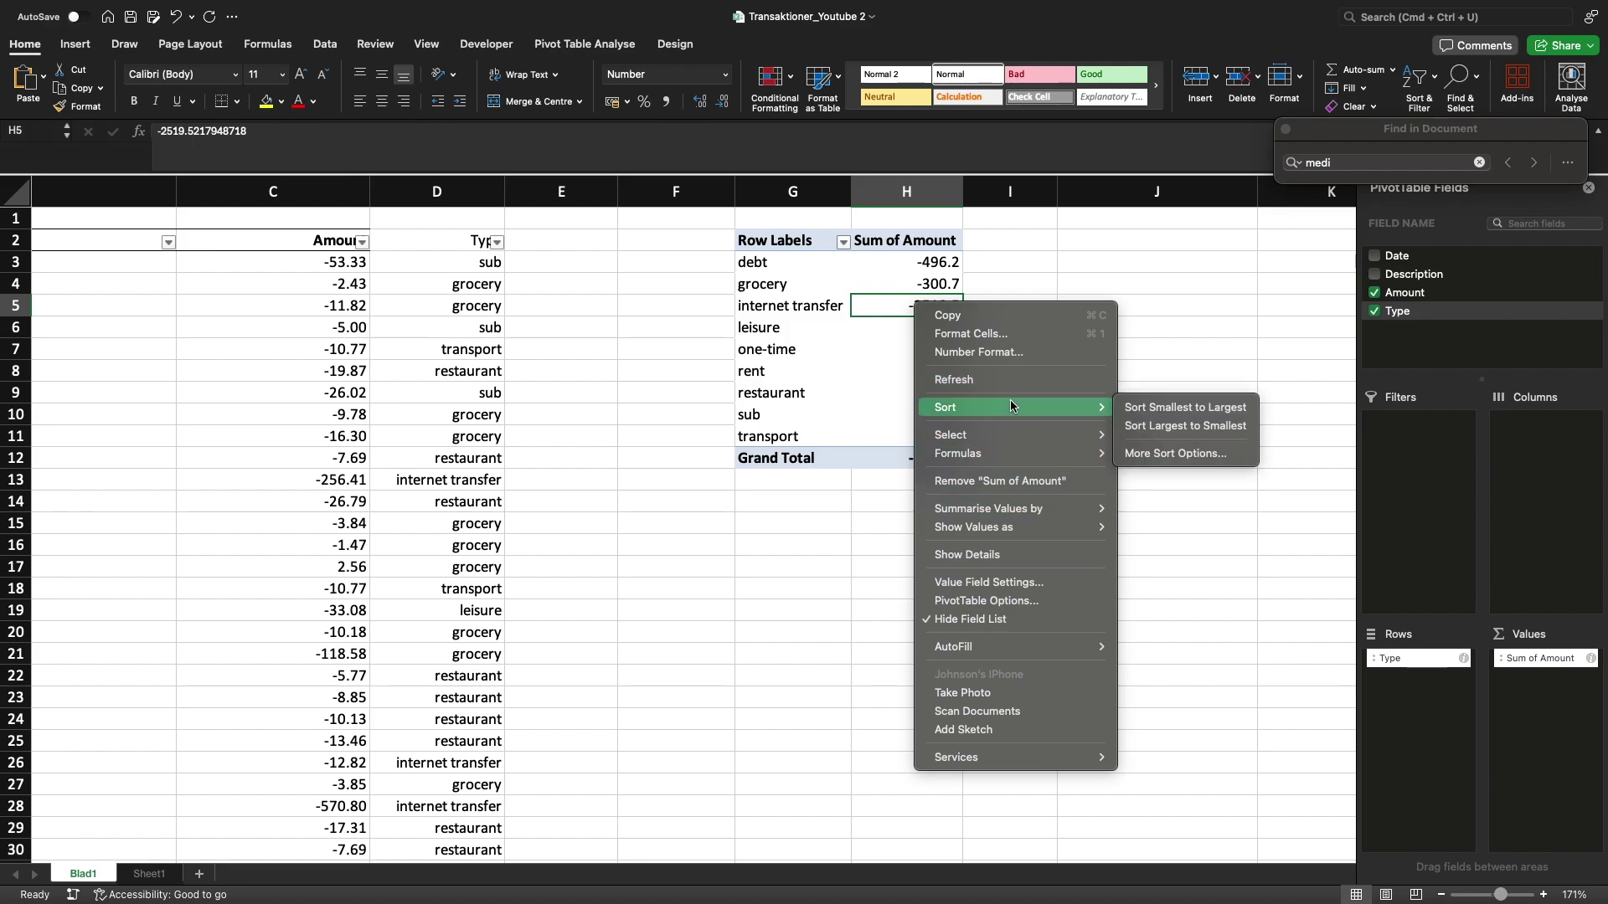
left_click(1144, 414)
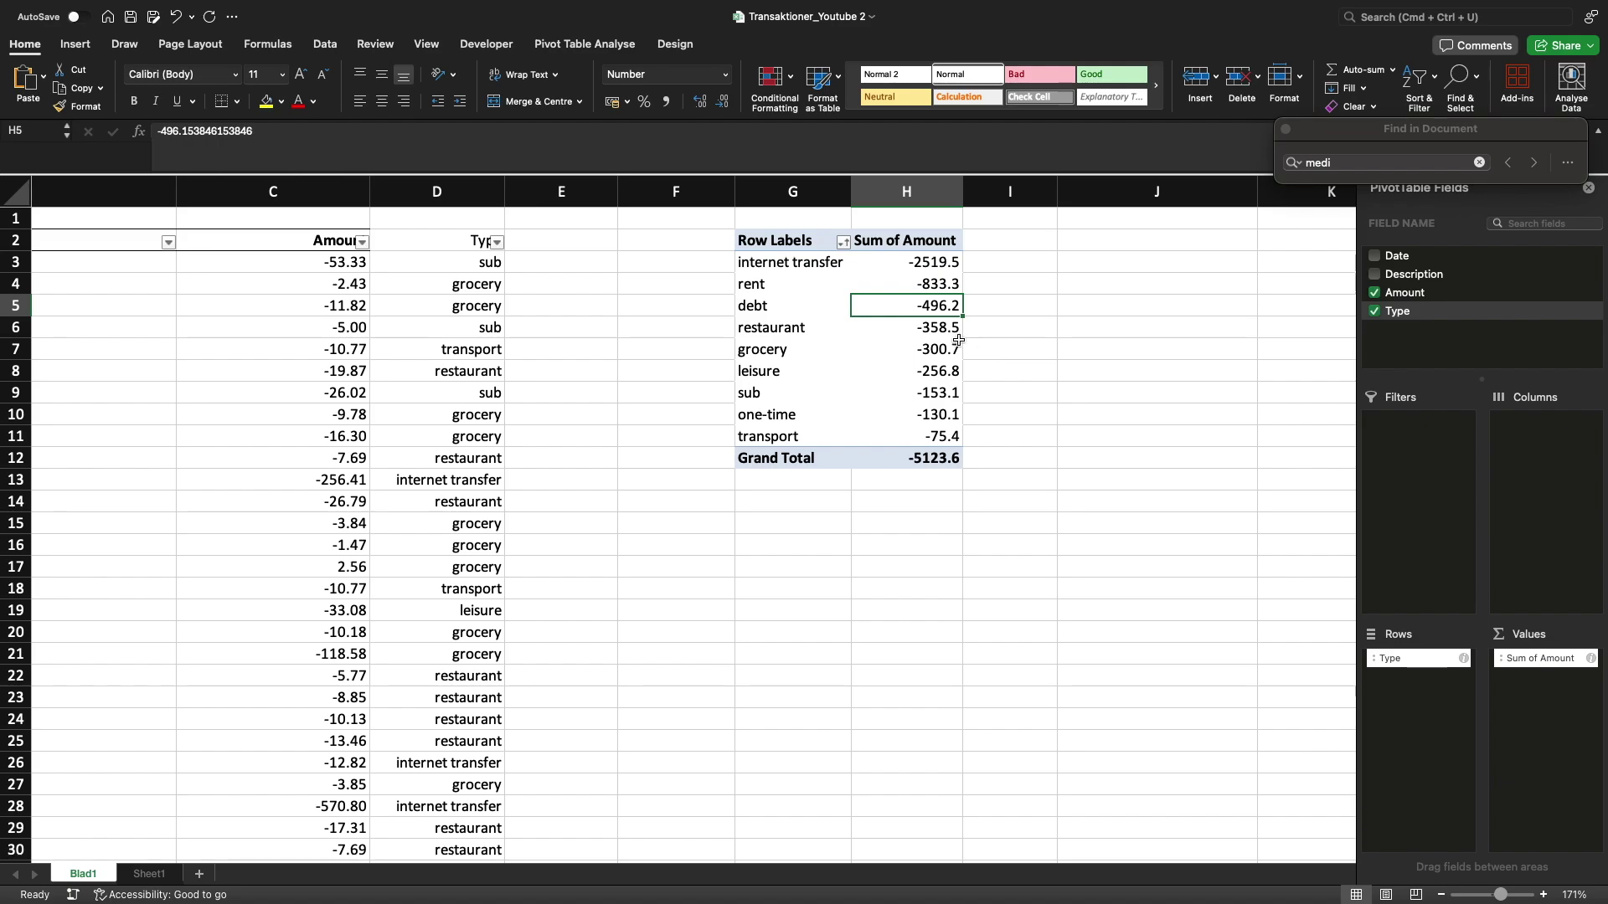
Exclude the internet transfer type from the pivot table's row labels and save the workbook.
left_click(842, 243)
left_click_drag(999, 262, 1179, 274)
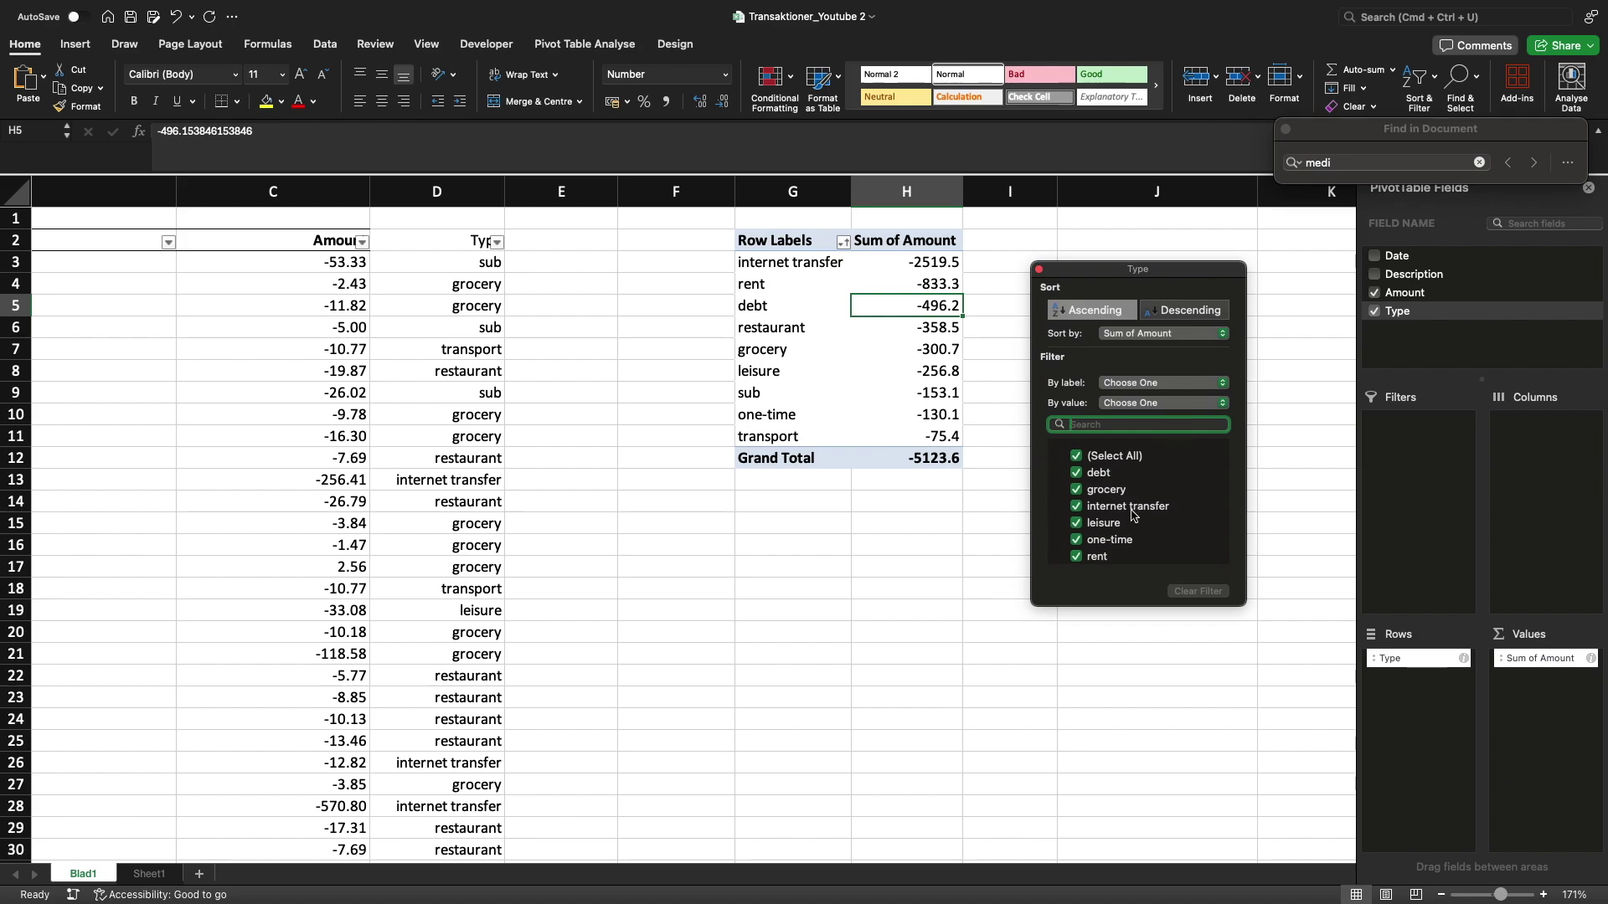
scroll(1132, 514, "down", 3)
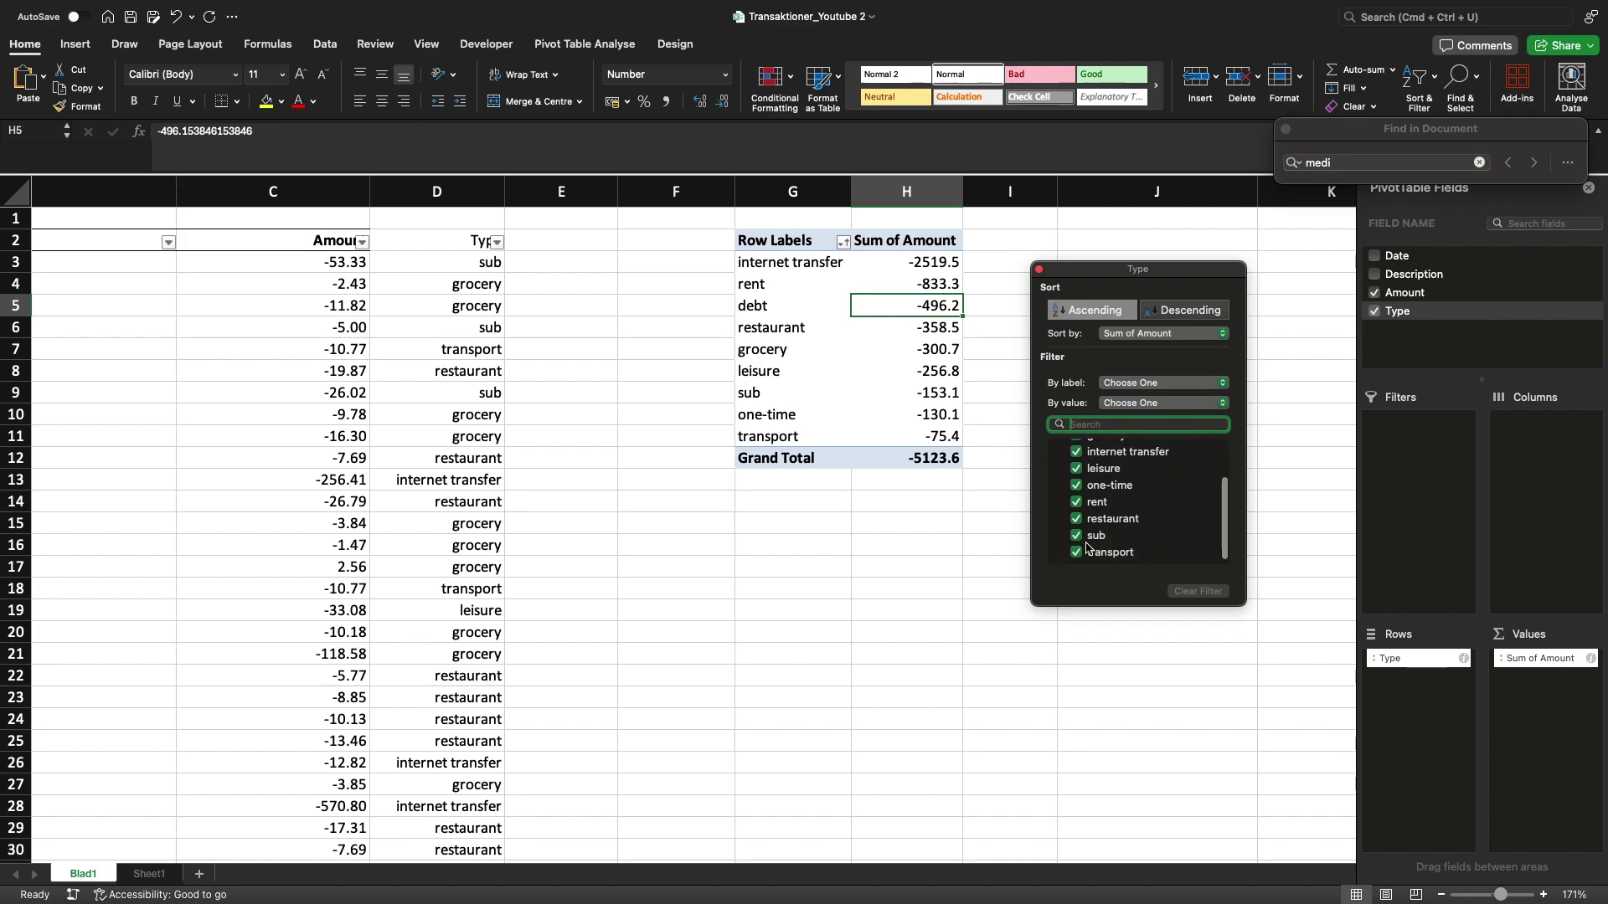
left_click(1076, 452)
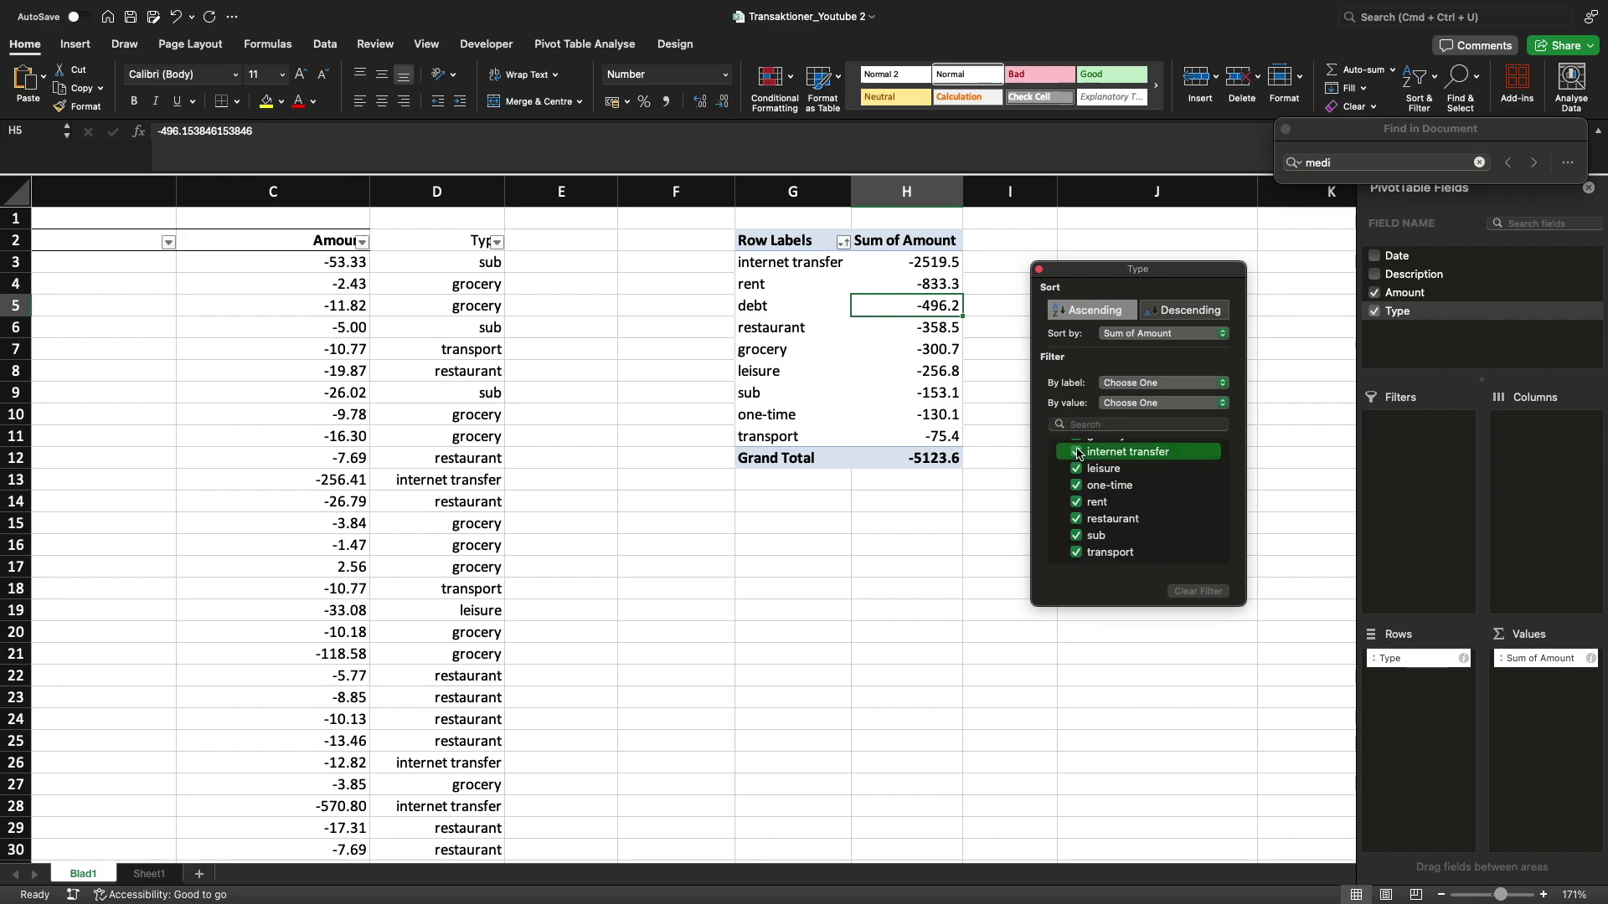
left_click(922, 441)
left_click(922, 441)
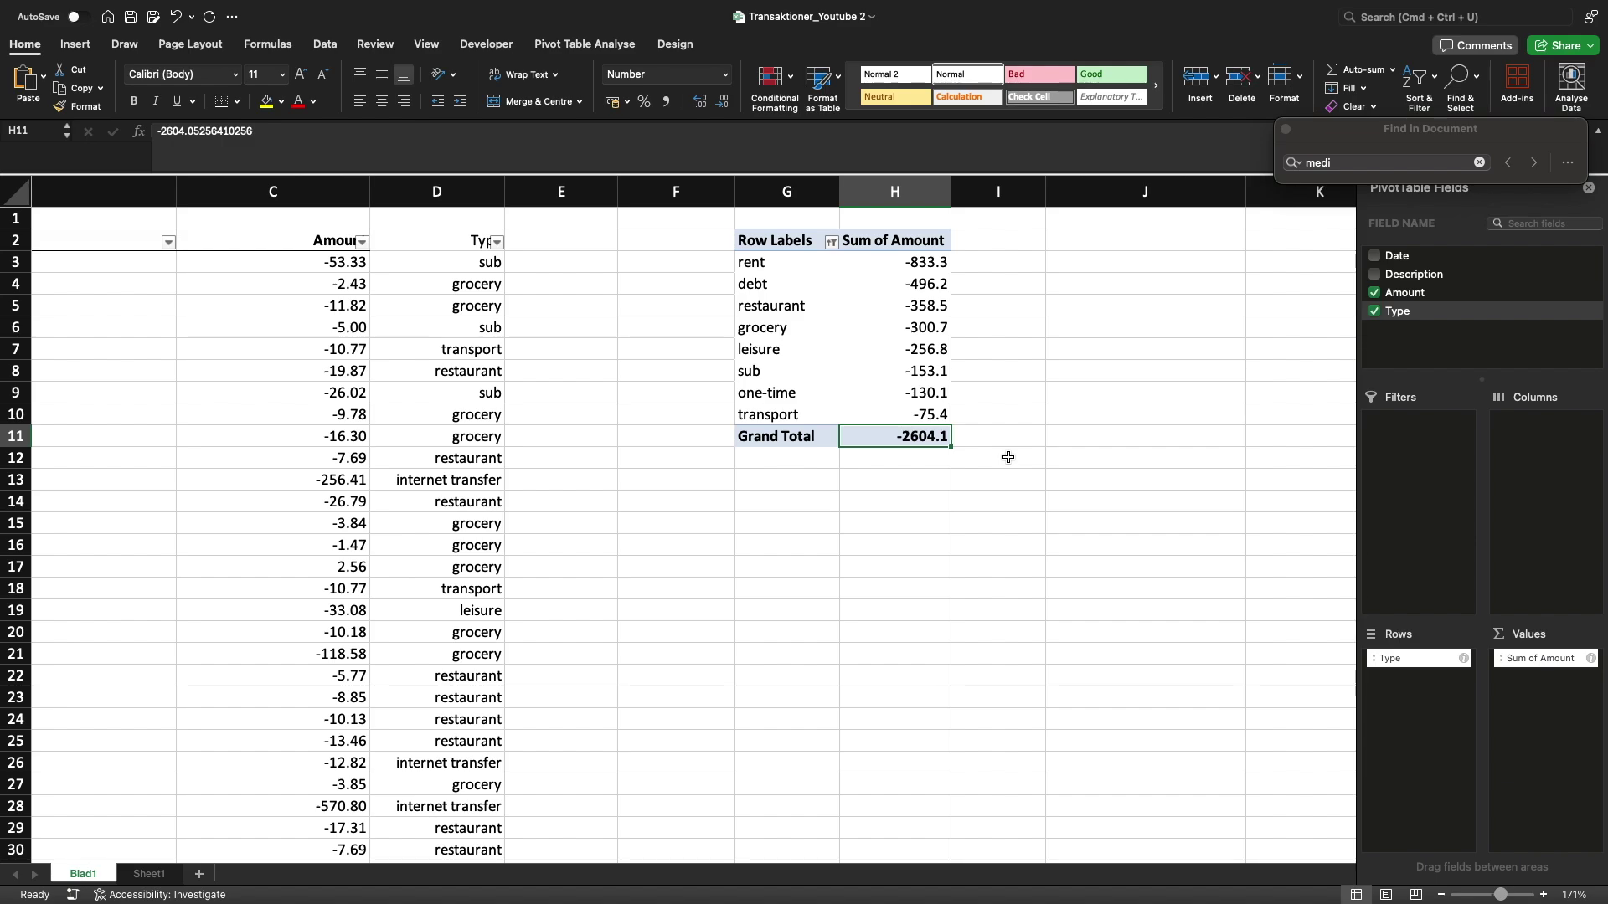
left_click(787, 501)
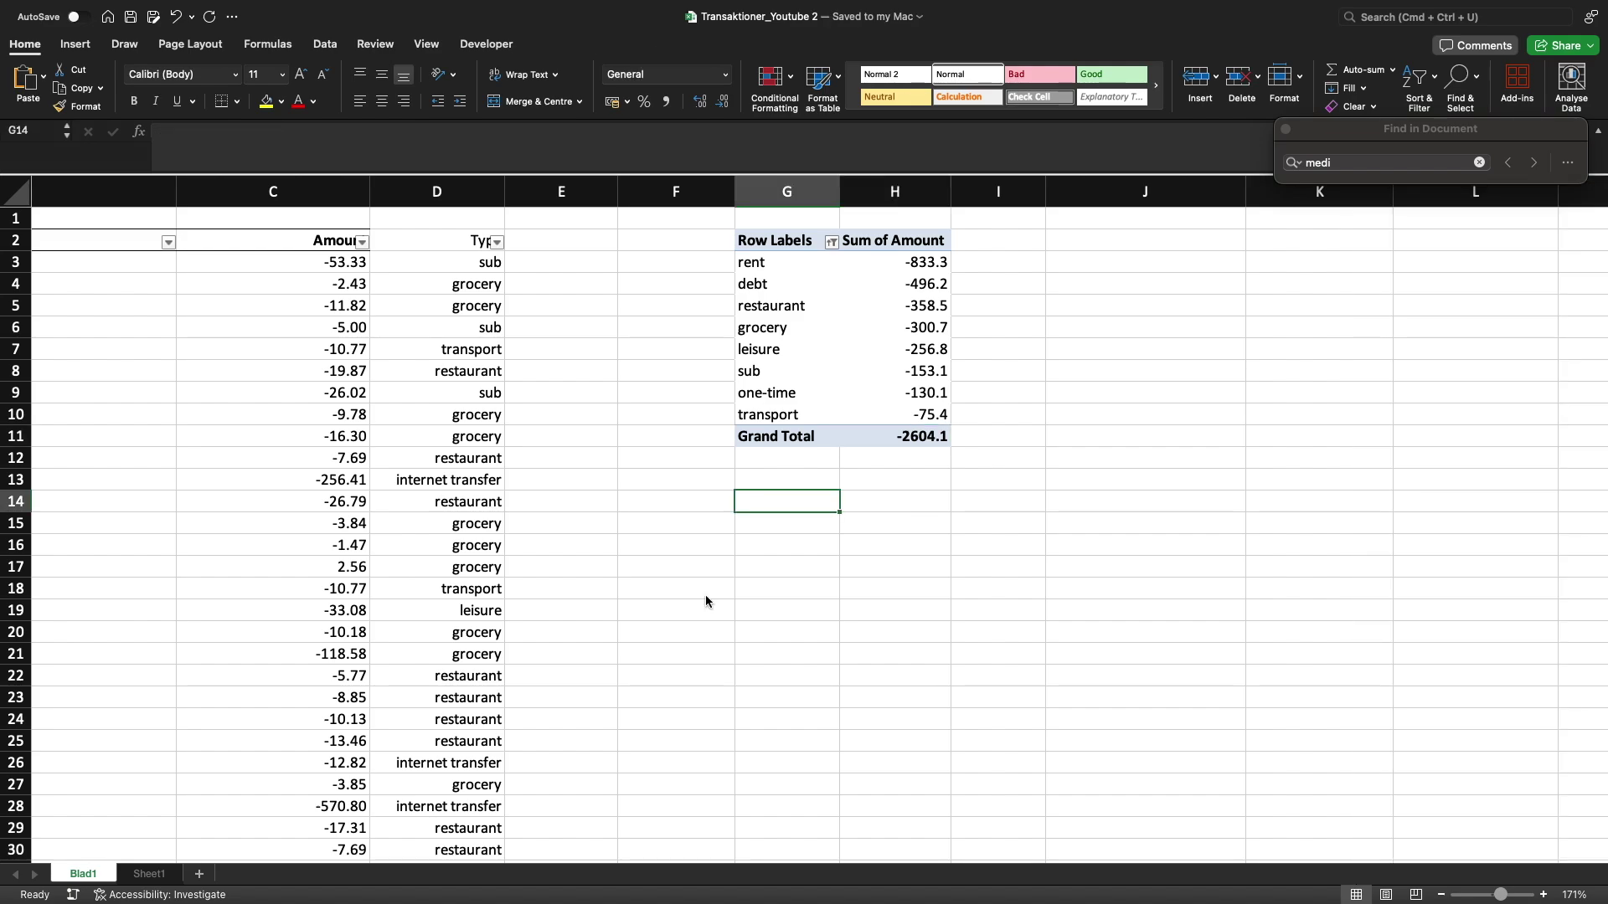
left_click(706, 599)
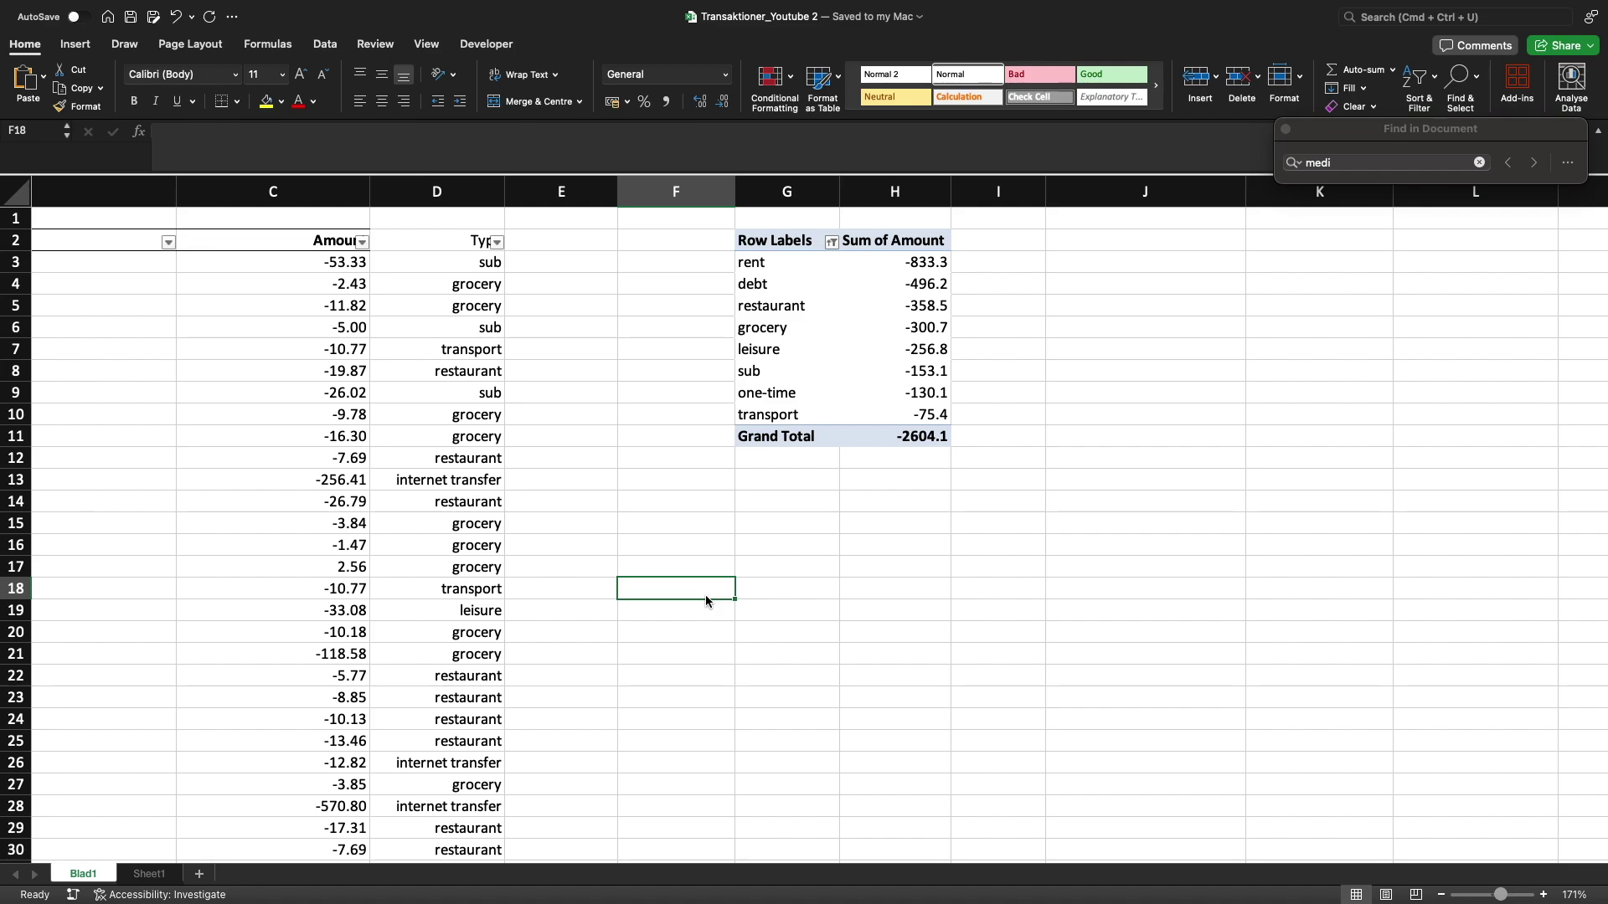
Insert a 2D stacked column chart on Sheet1 from the monthly expense table C3:I11.
left_click(151, 884)
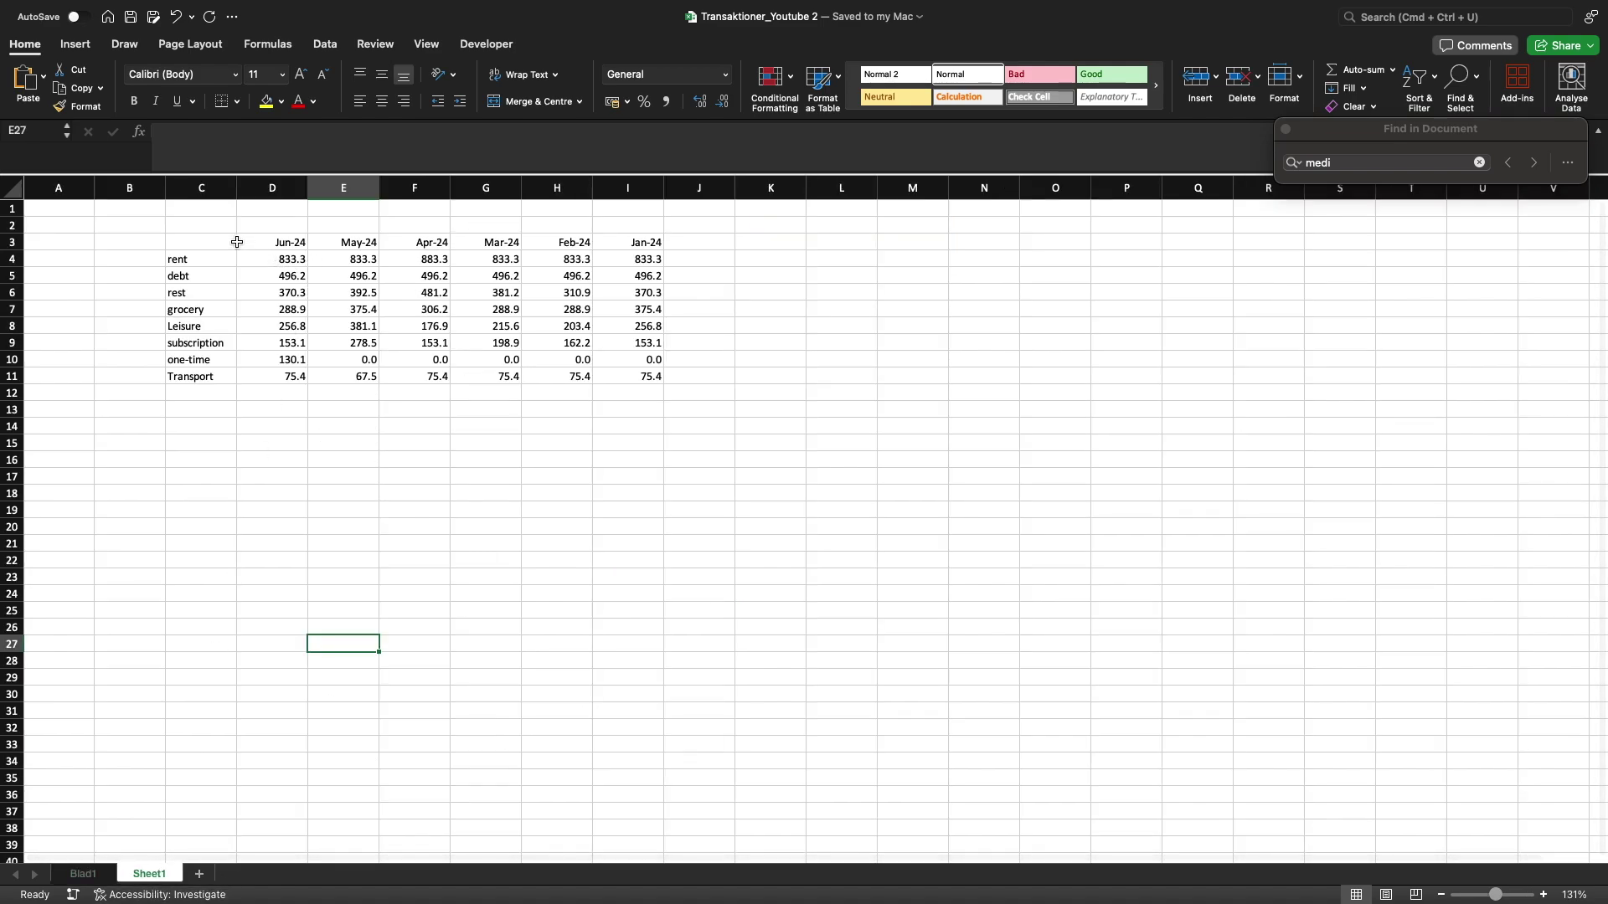
left_click_drag(210, 242, 662, 377)
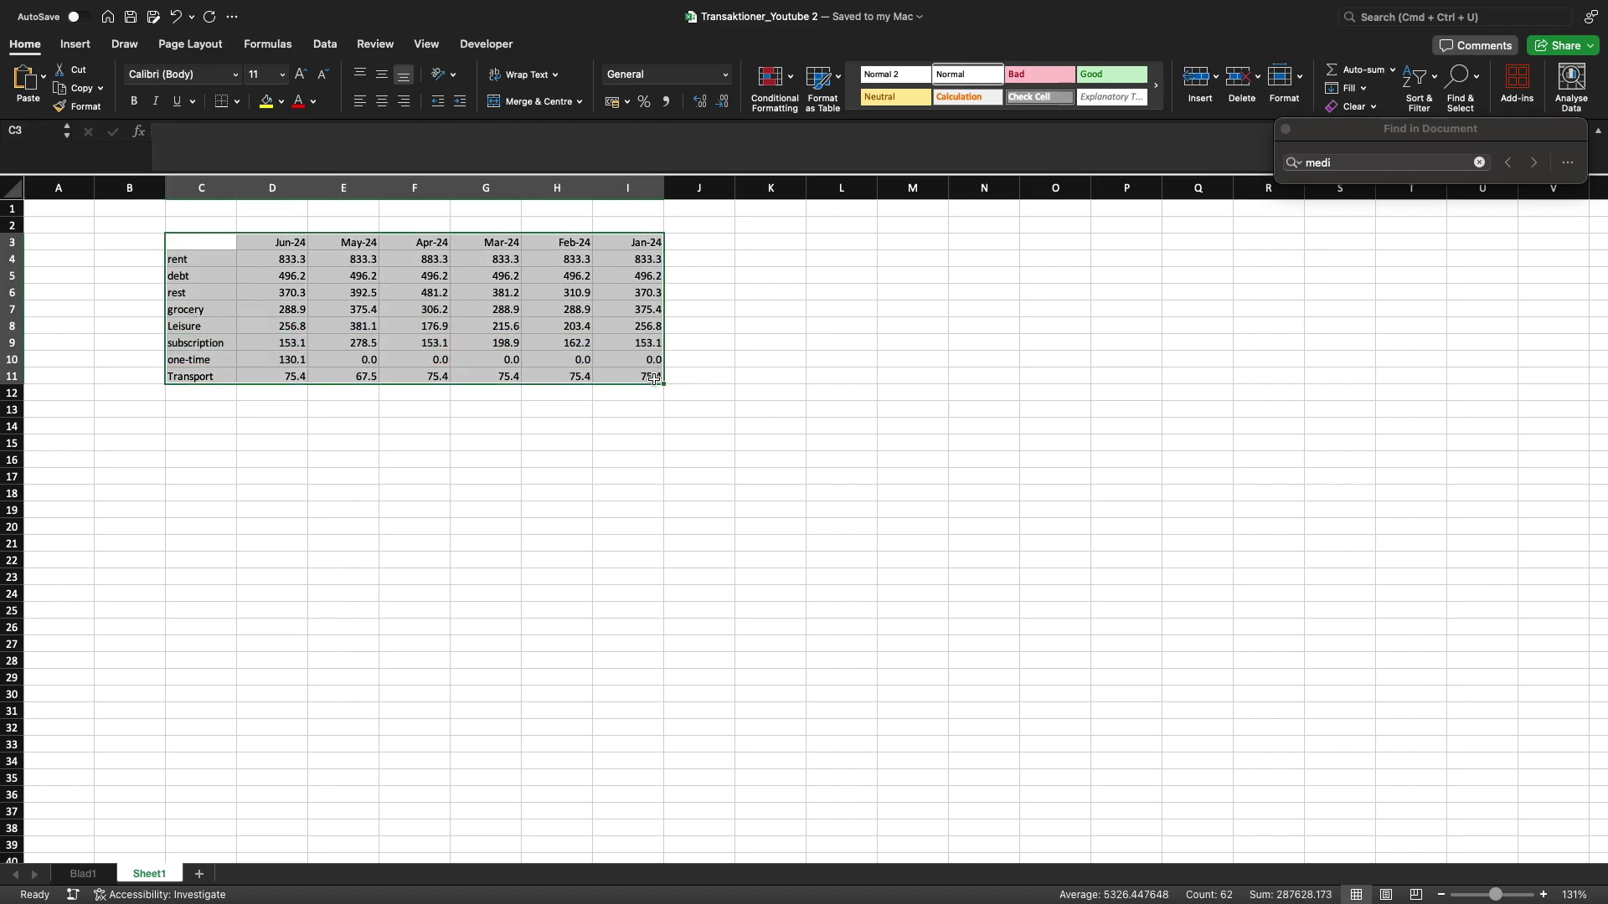
left_click(73, 44)
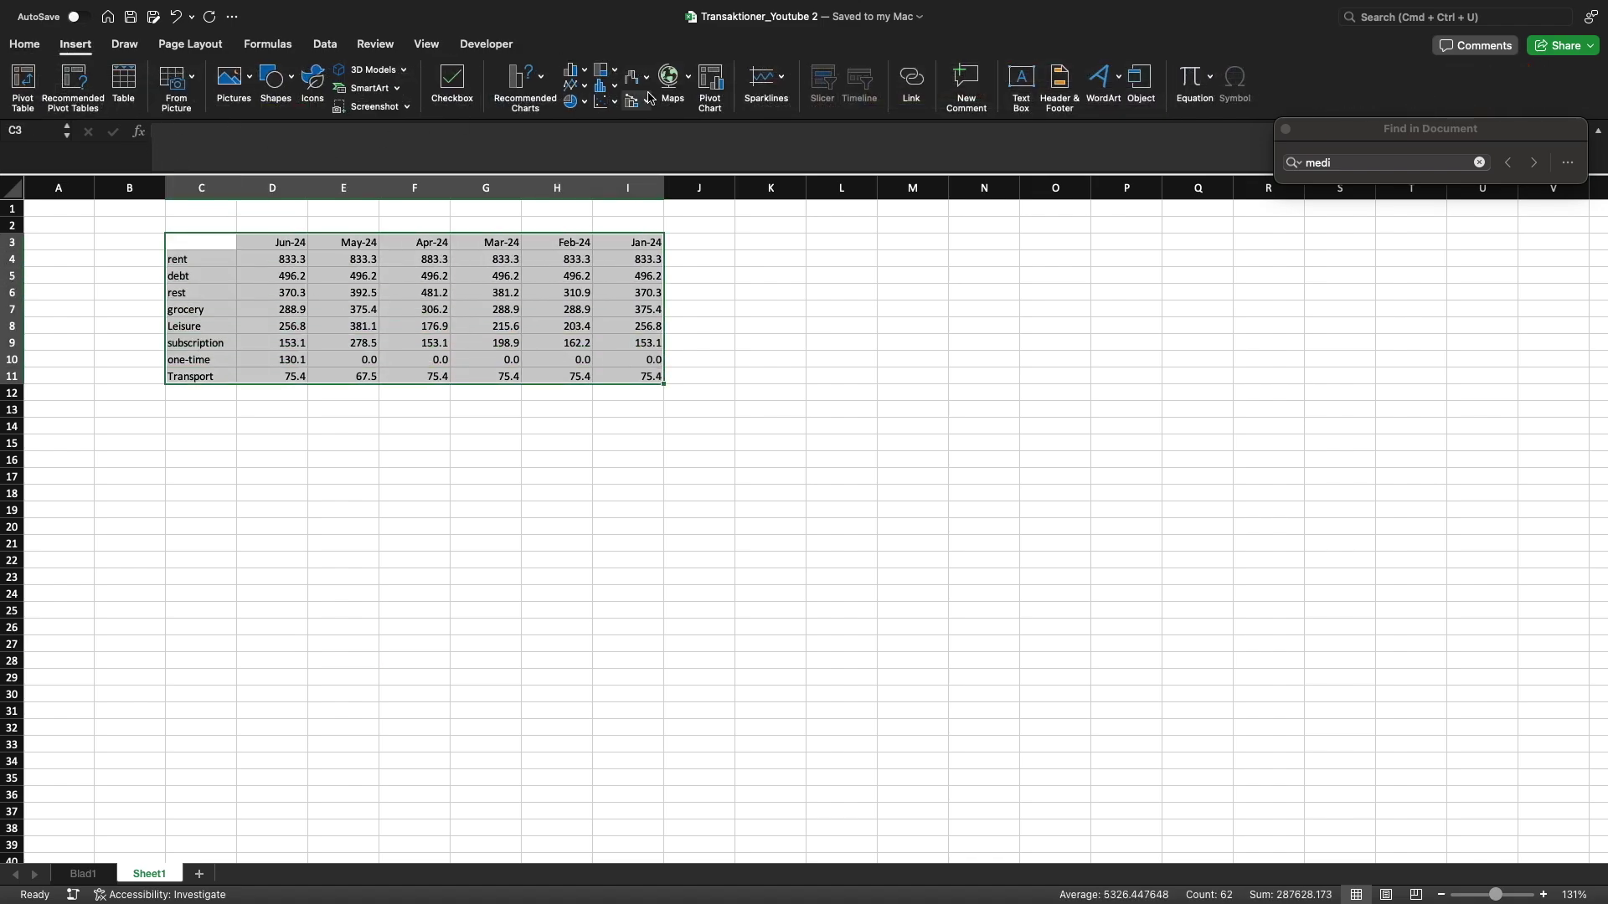
left_click(605, 84)
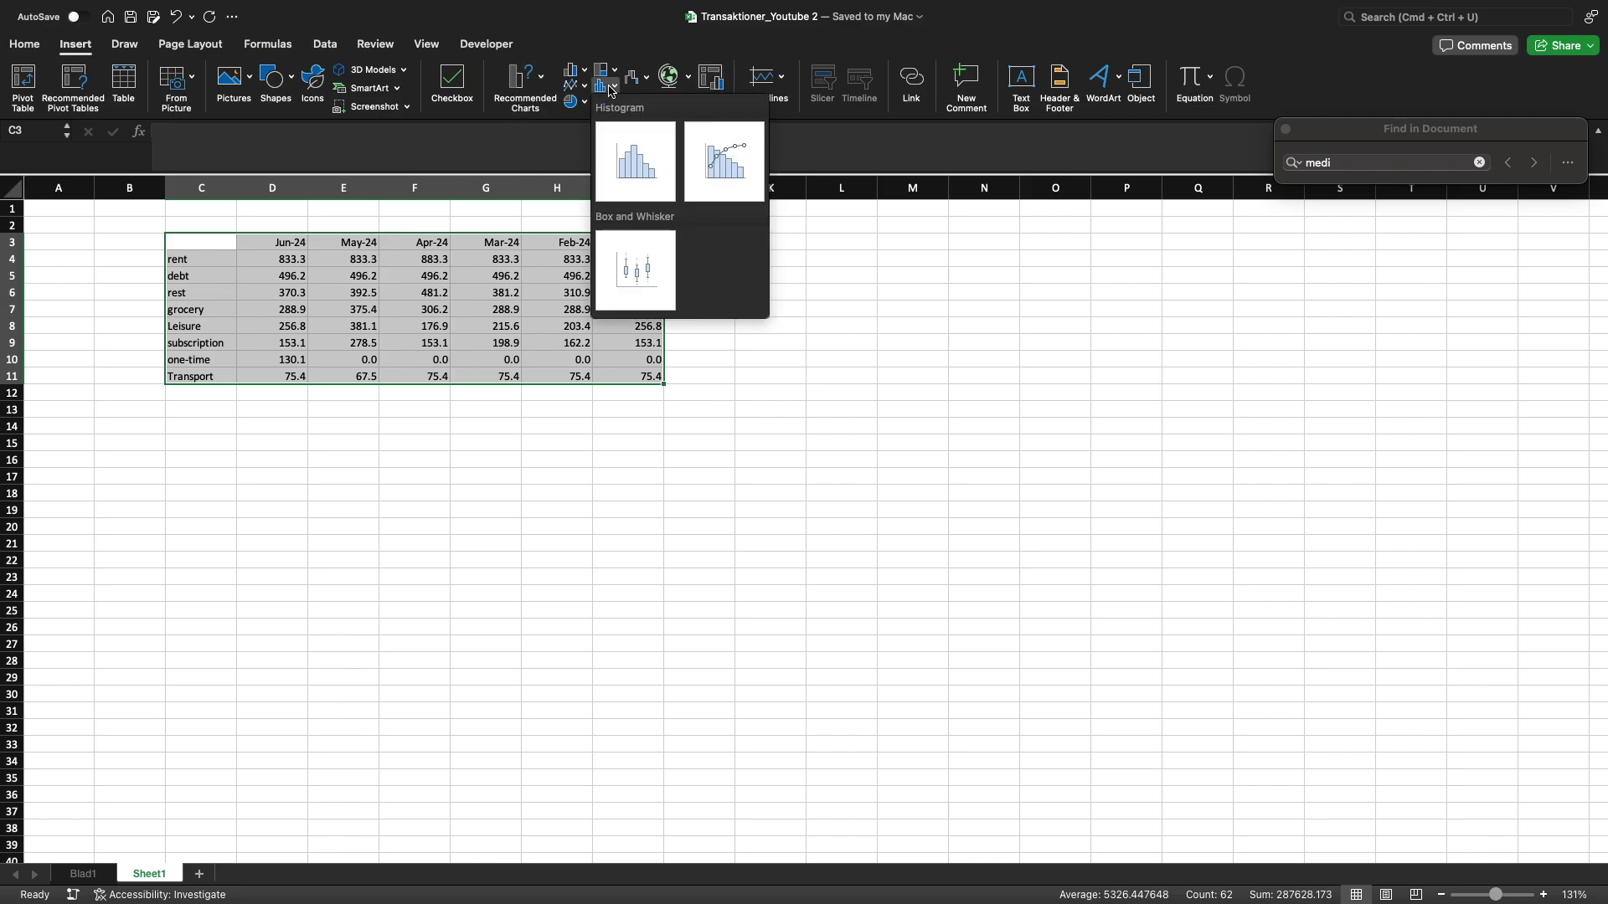
left_click(604, 84)
left_click(574, 69)
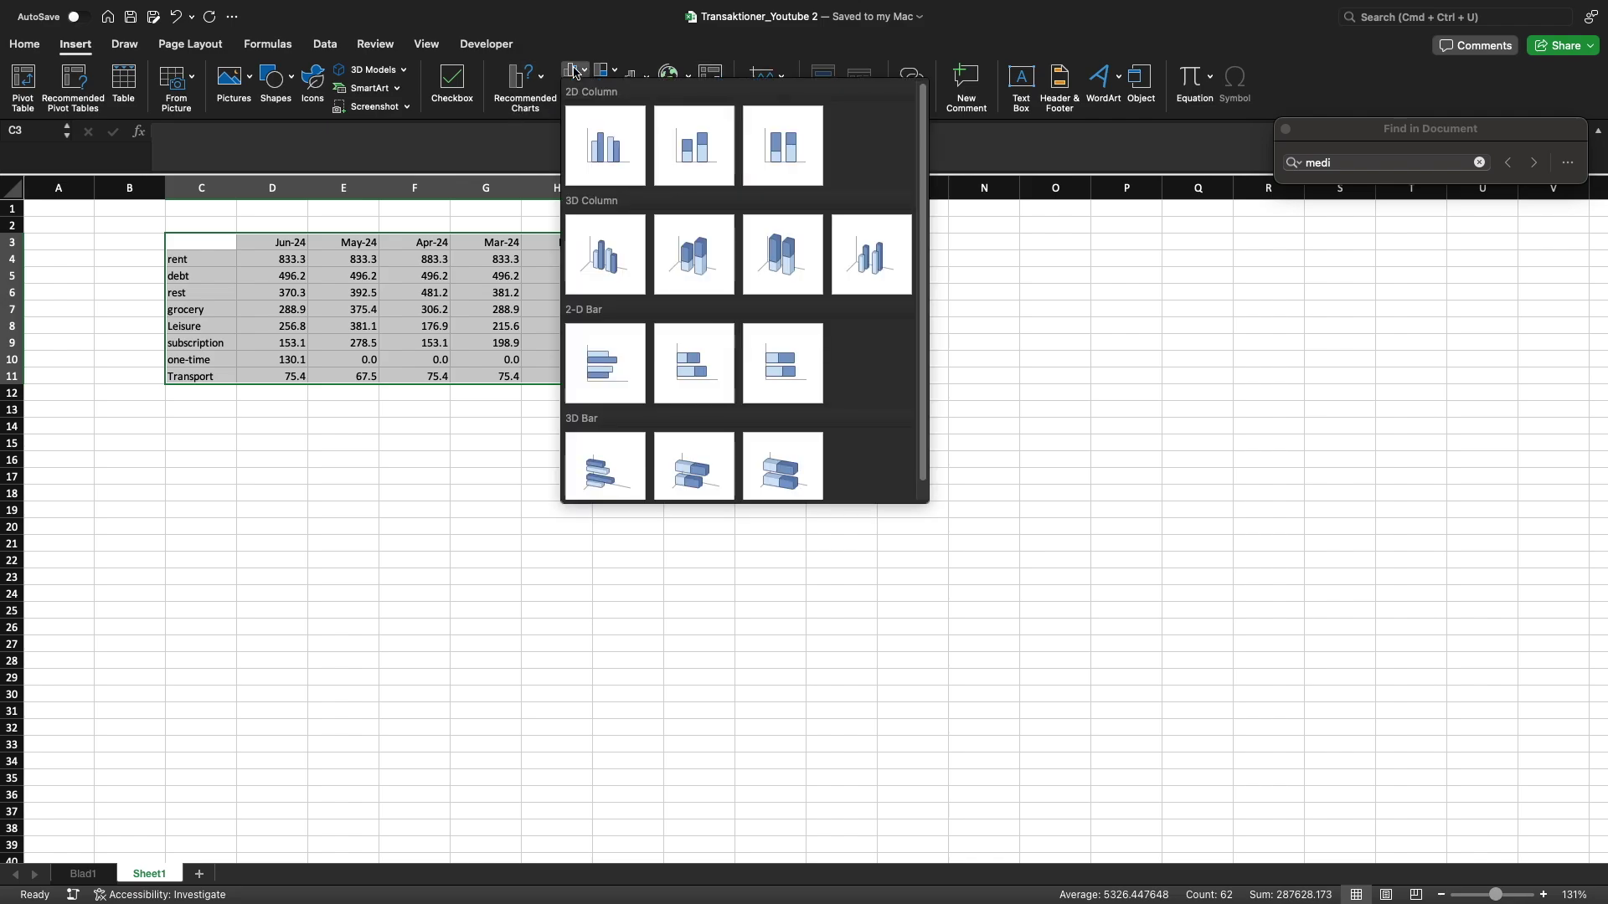
left_click(692, 166)
Move and enlarge the chart to cover about L12 to U34, and swap its rows and columns so the months form the horizontal axis.
left_click_drag(776, 420, 990, 391)
left_click_drag(1217, 615, 1540, 761)
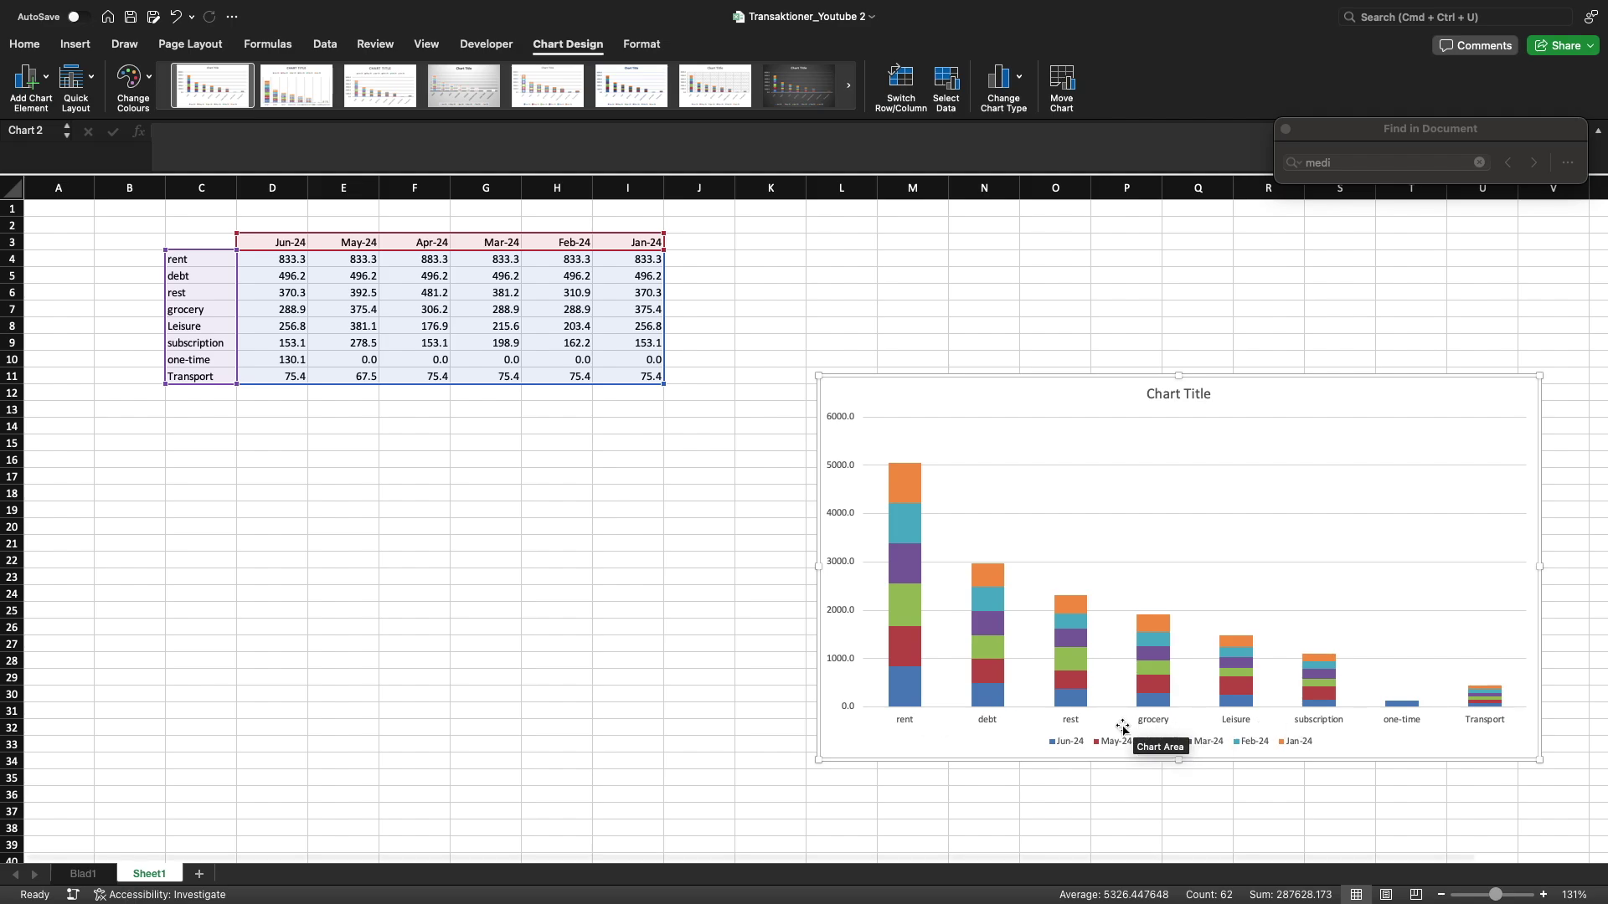
left_click(901, 84)
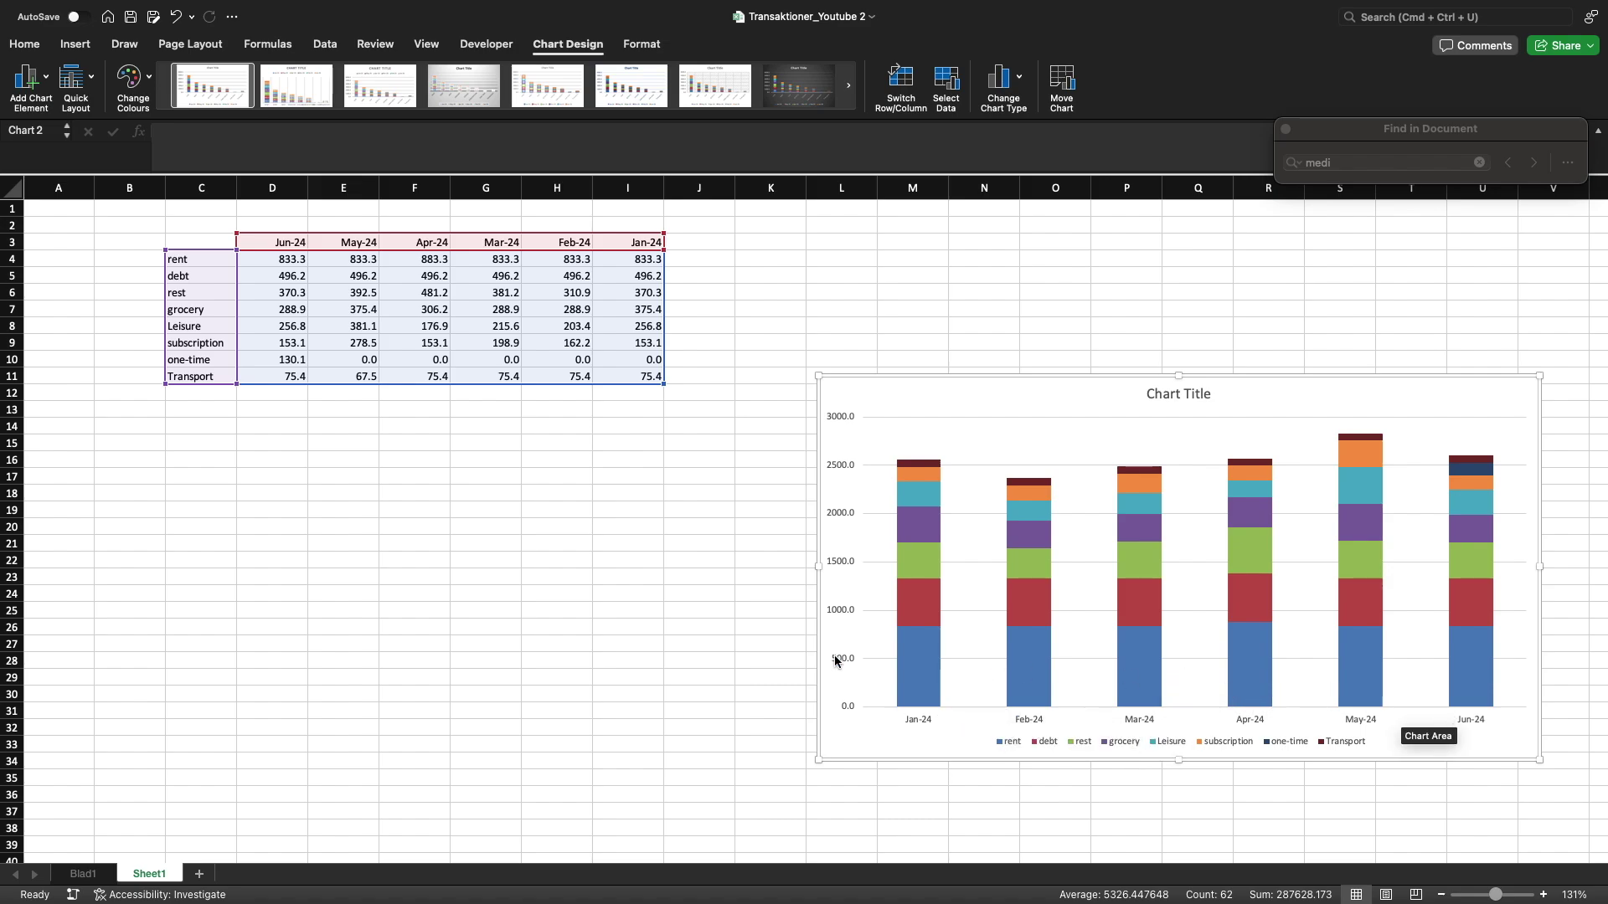
Apply the red-white colour scale to D5:I11, leaving out the rent row.
left_click(356, 309)
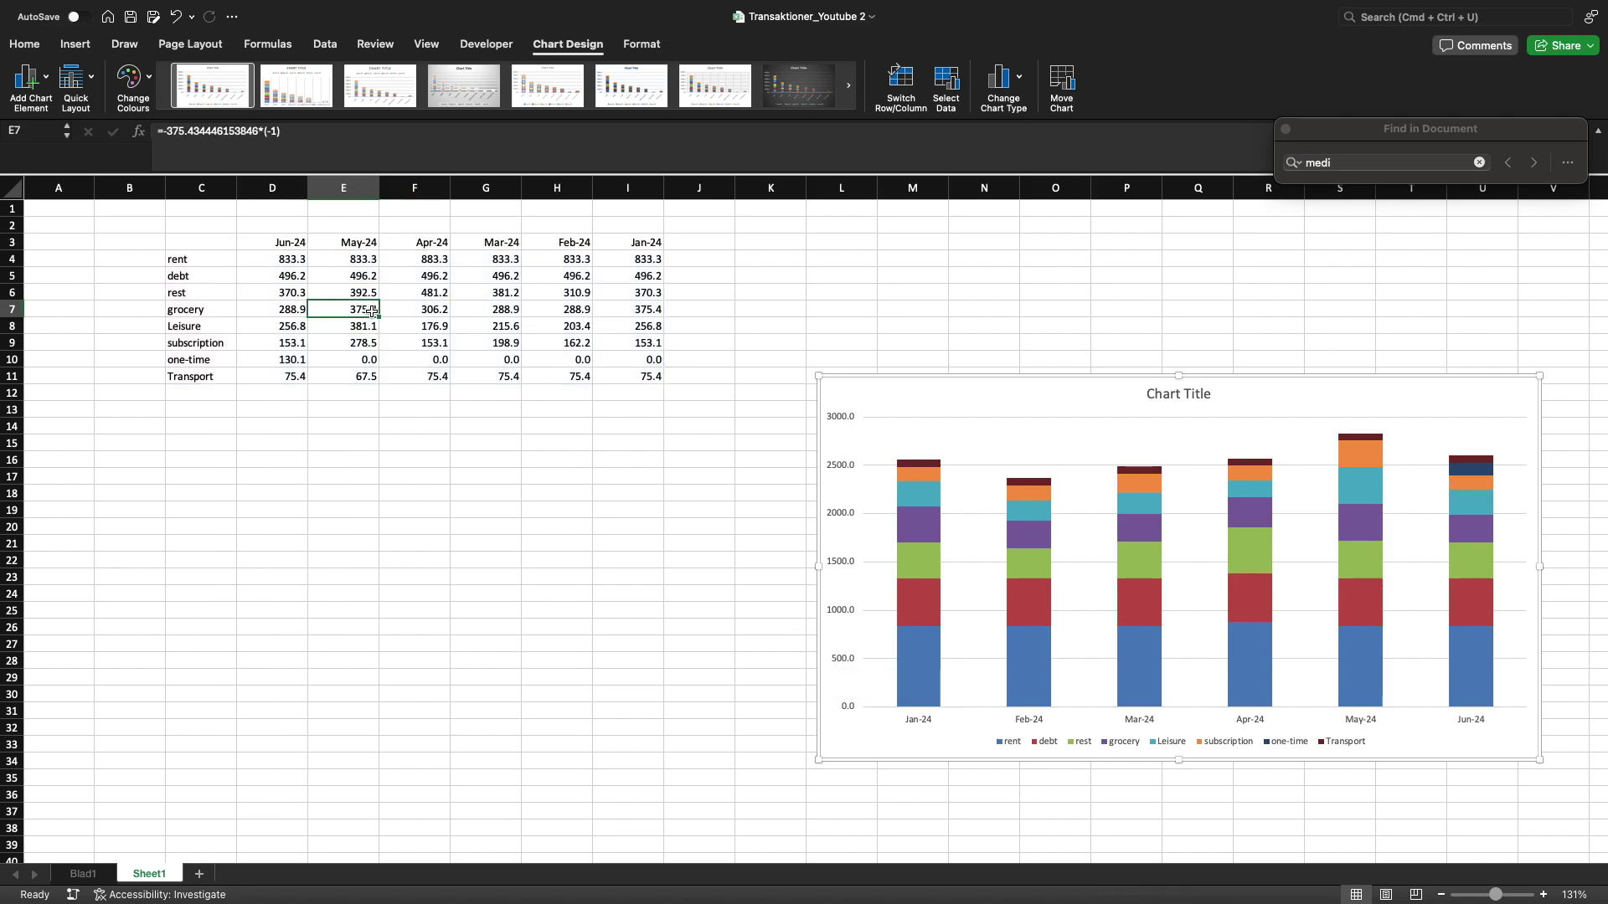
left_click_drag(280, 276, 619, 376)
left_click(779, 94)
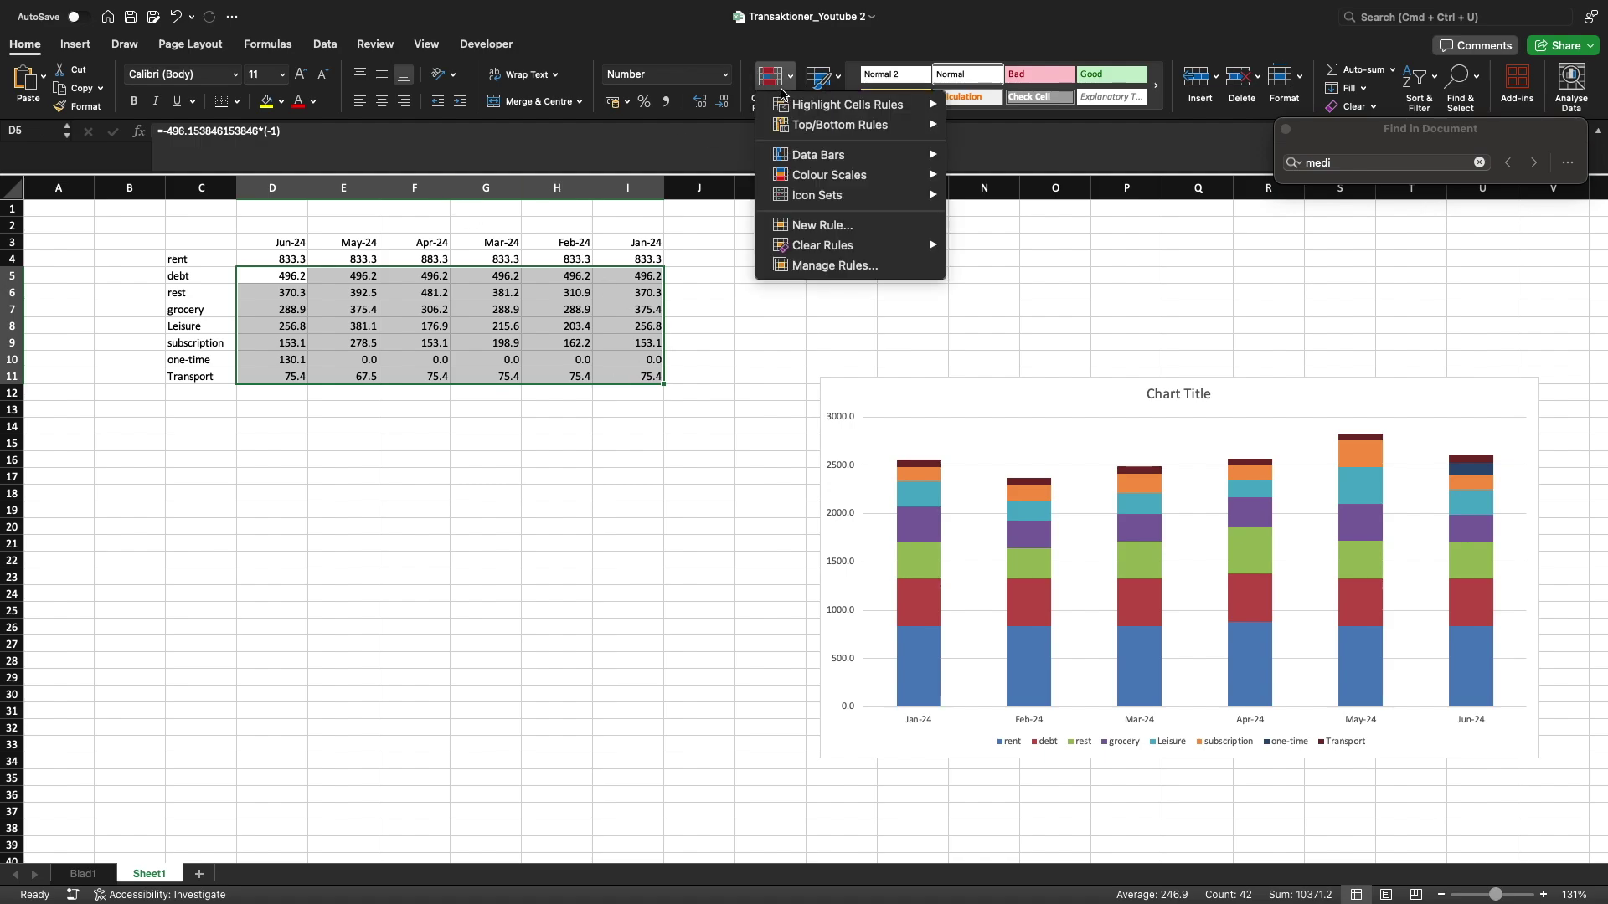
mouse_move(837, 177)
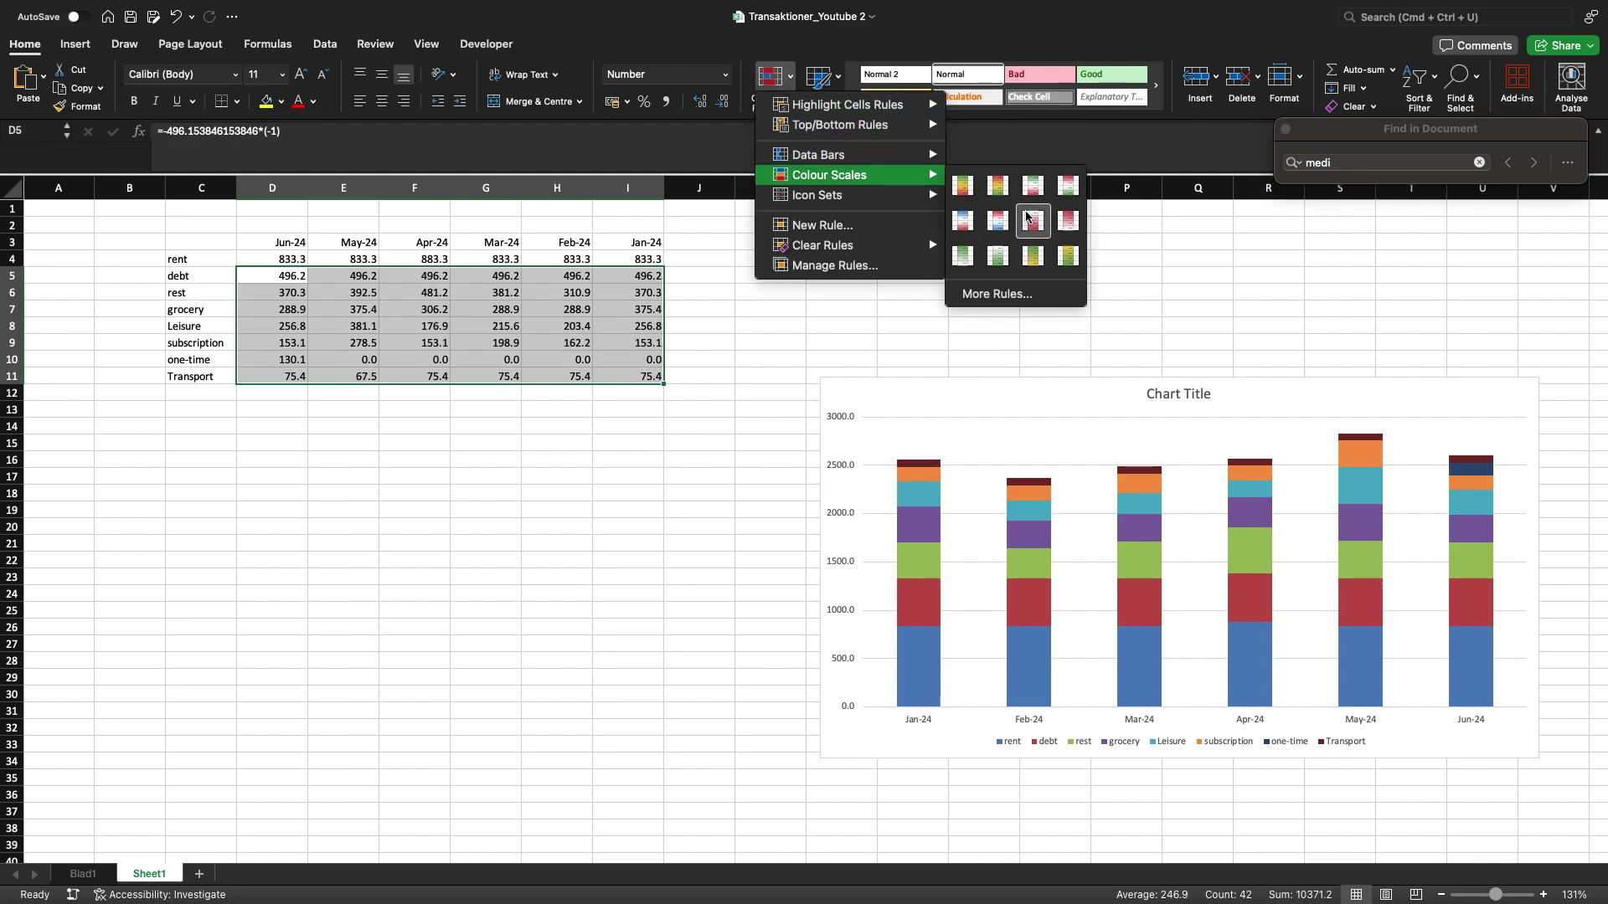
left_click(1067, 225)
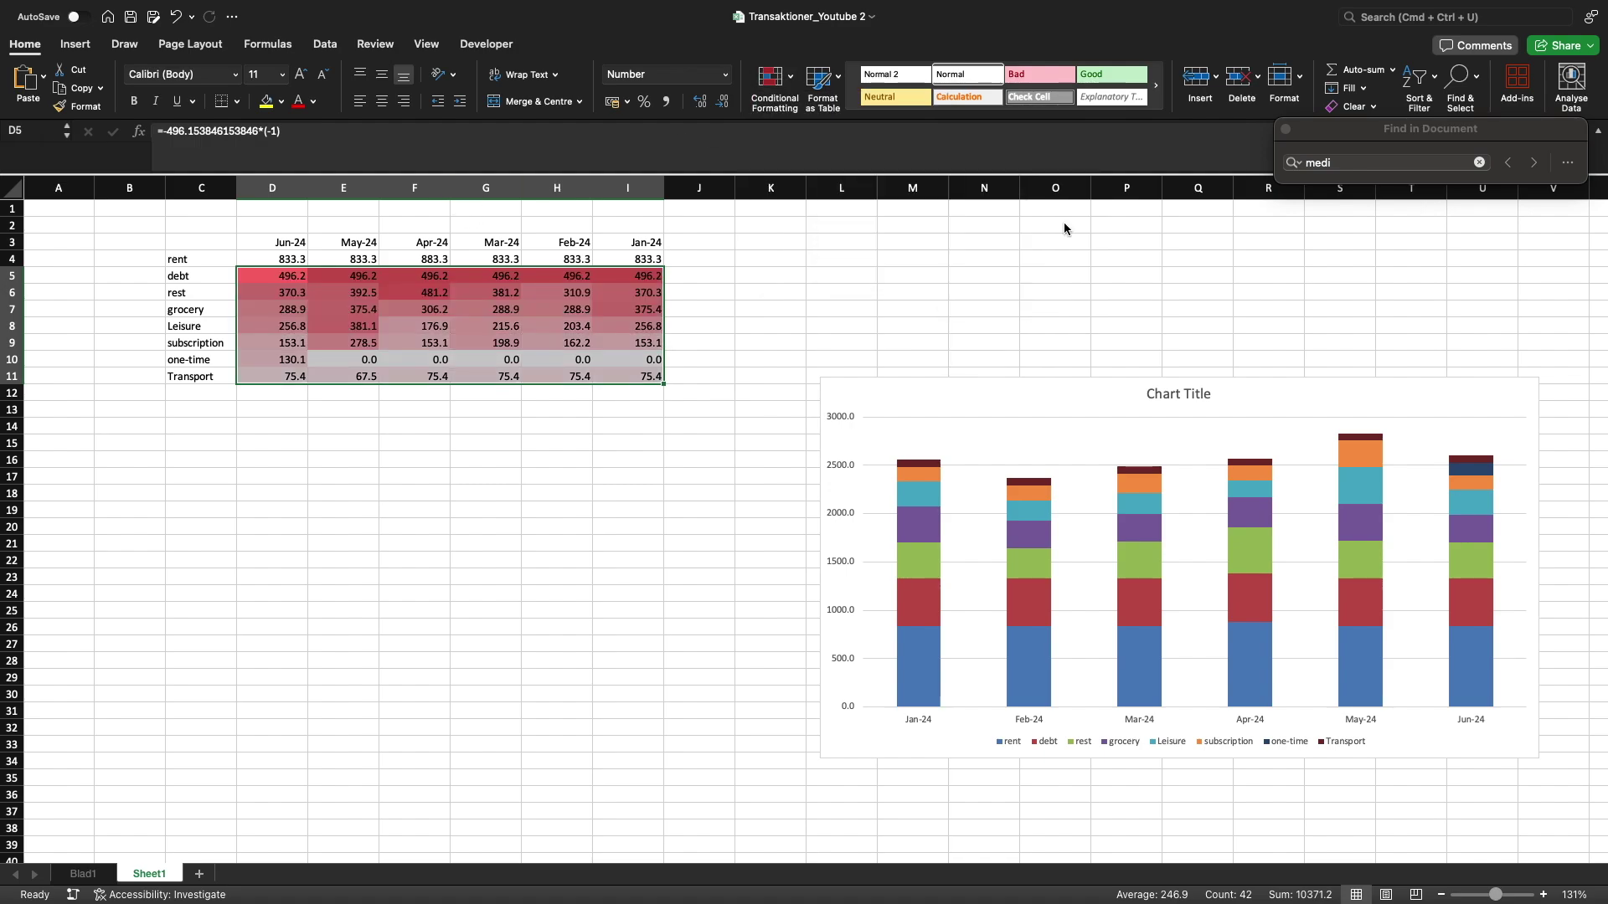
left_click(626, 441)
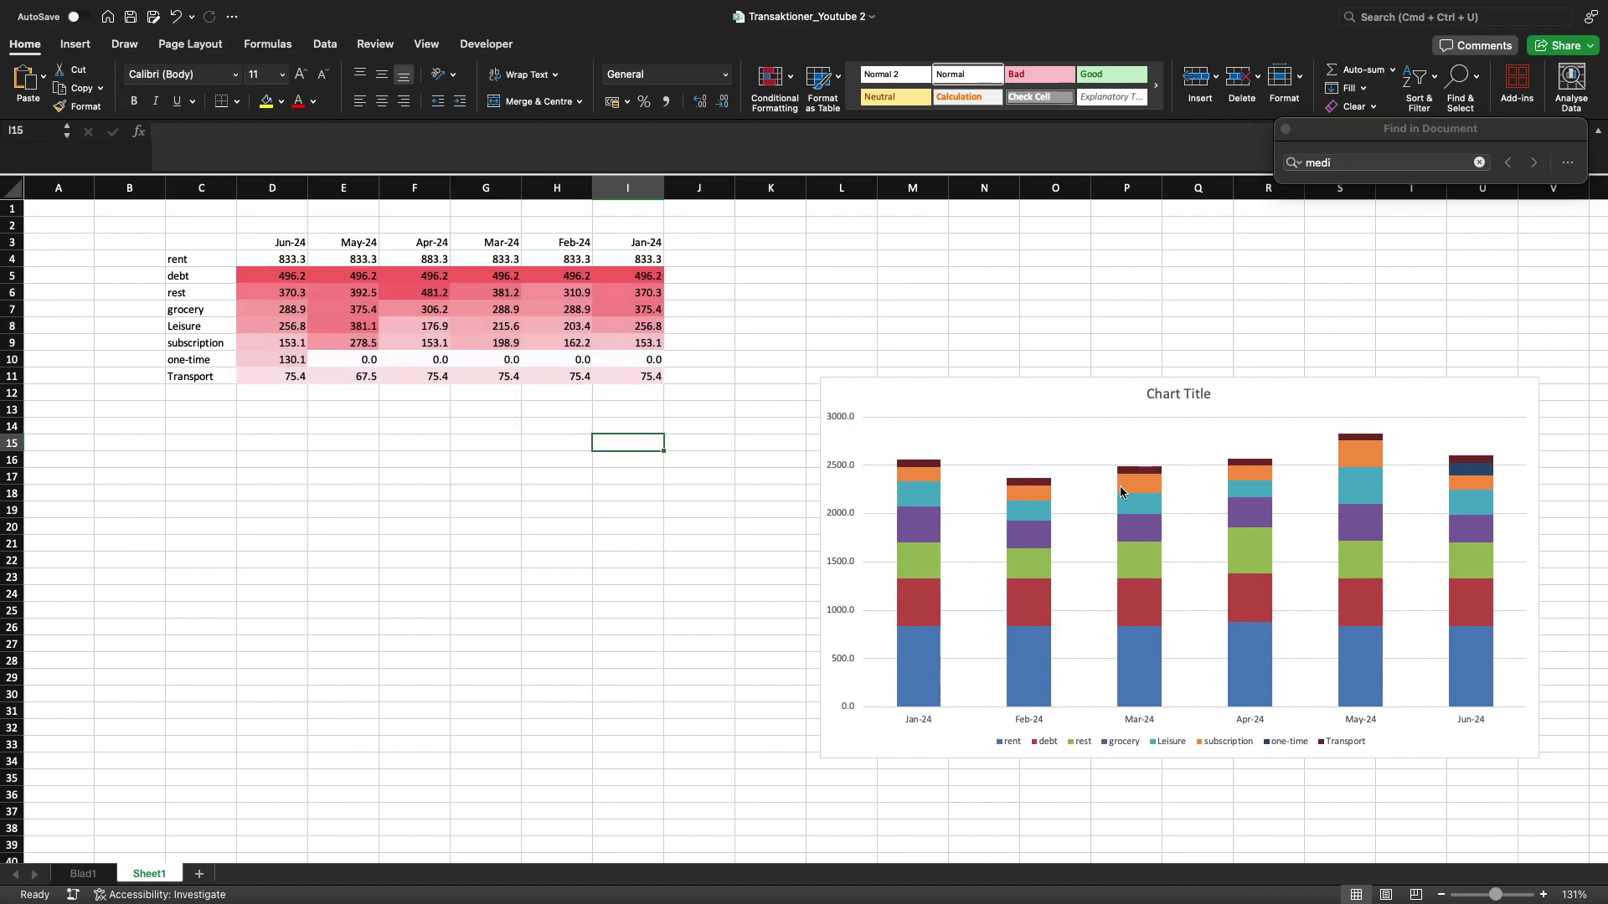
Examine the May-24 subscription segment in the chart and the May-24 Leisure amount in the table.
left_click(645, 595)
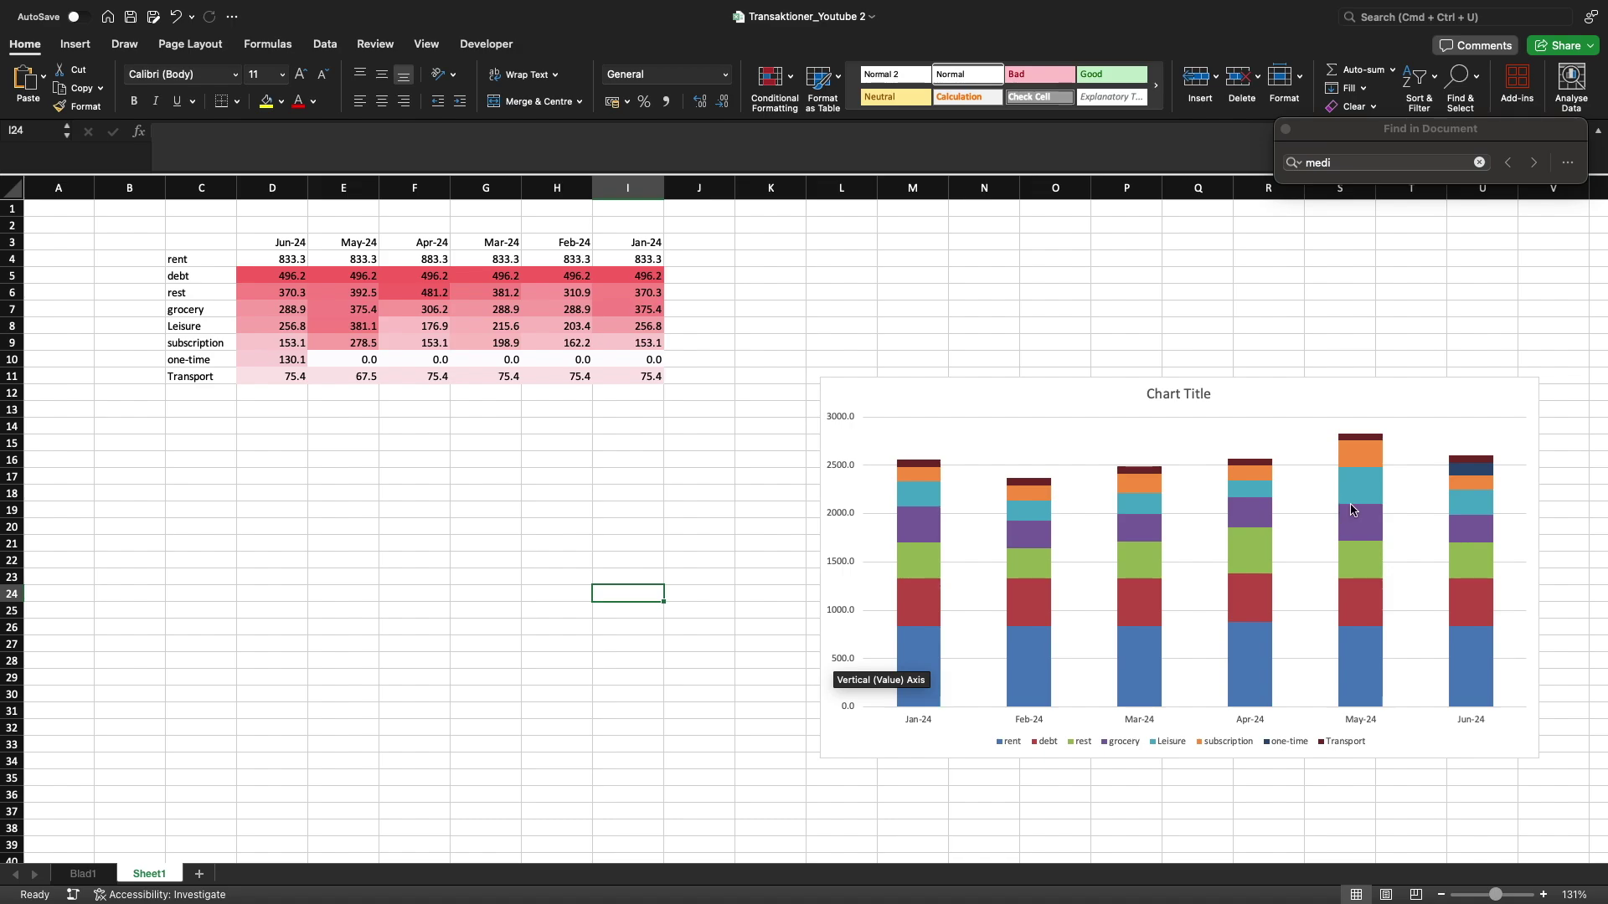
mouse_move(1360, 470)
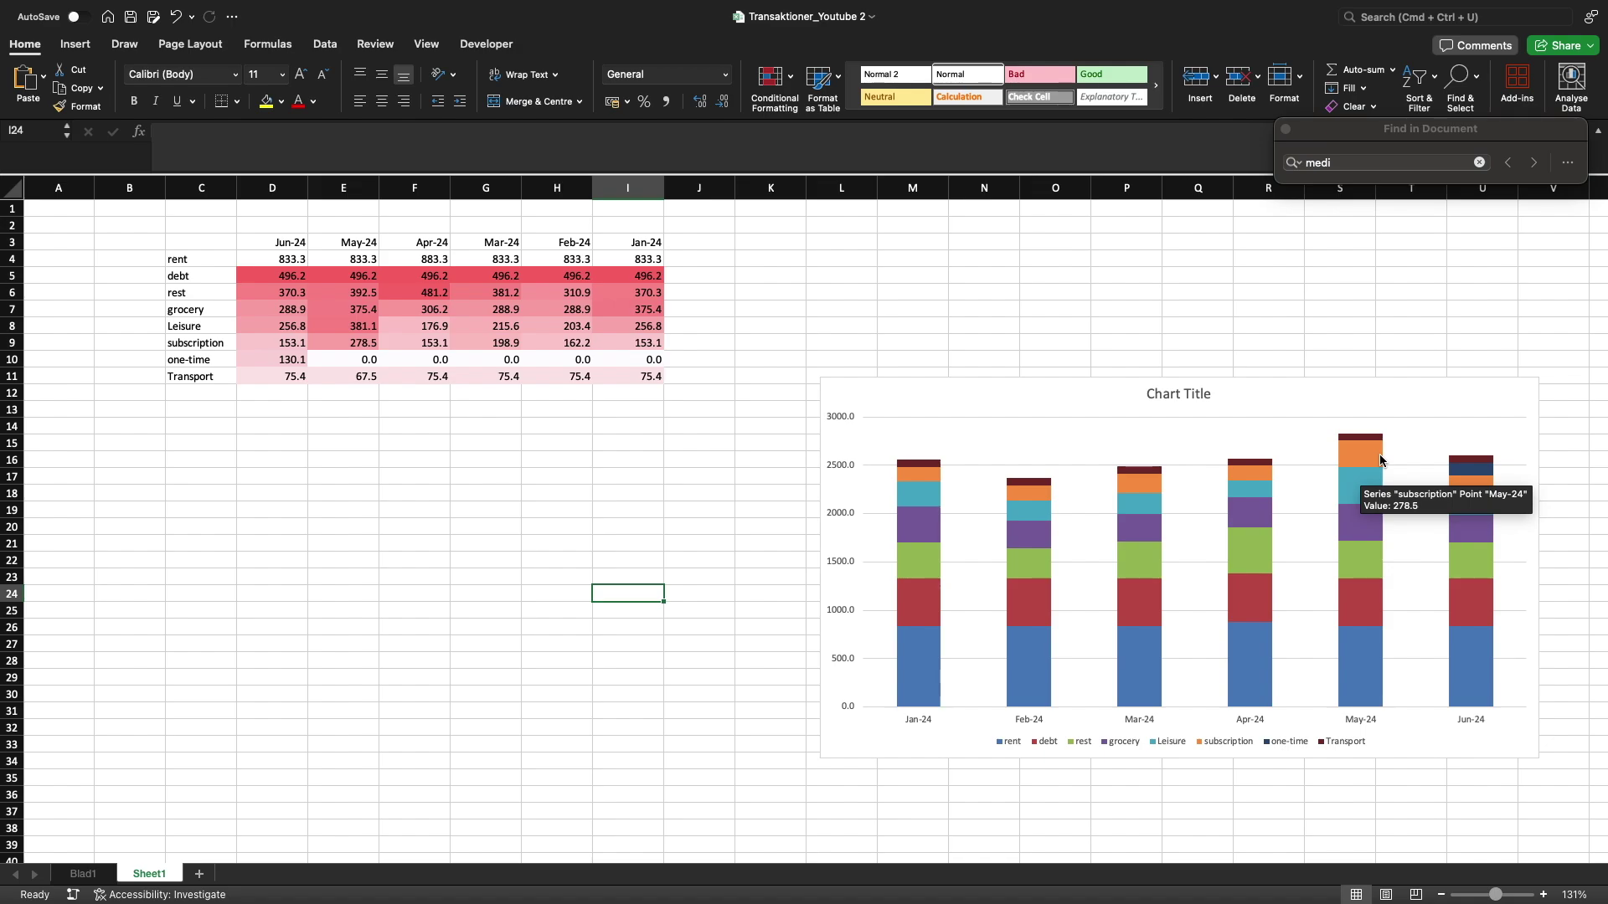
left_click(353, 327)
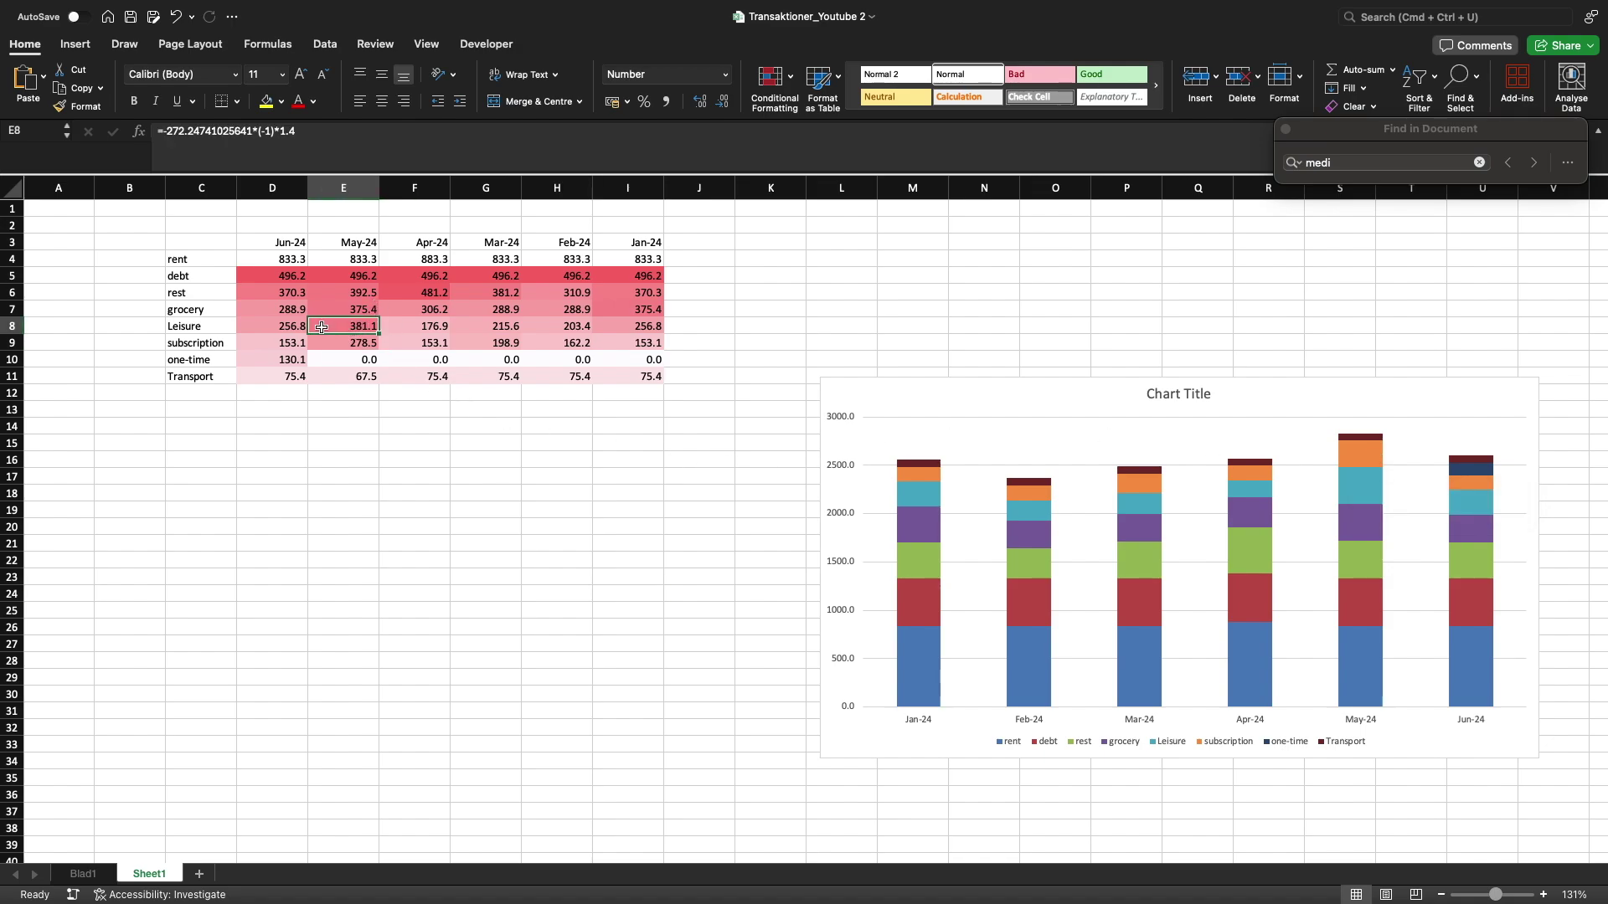